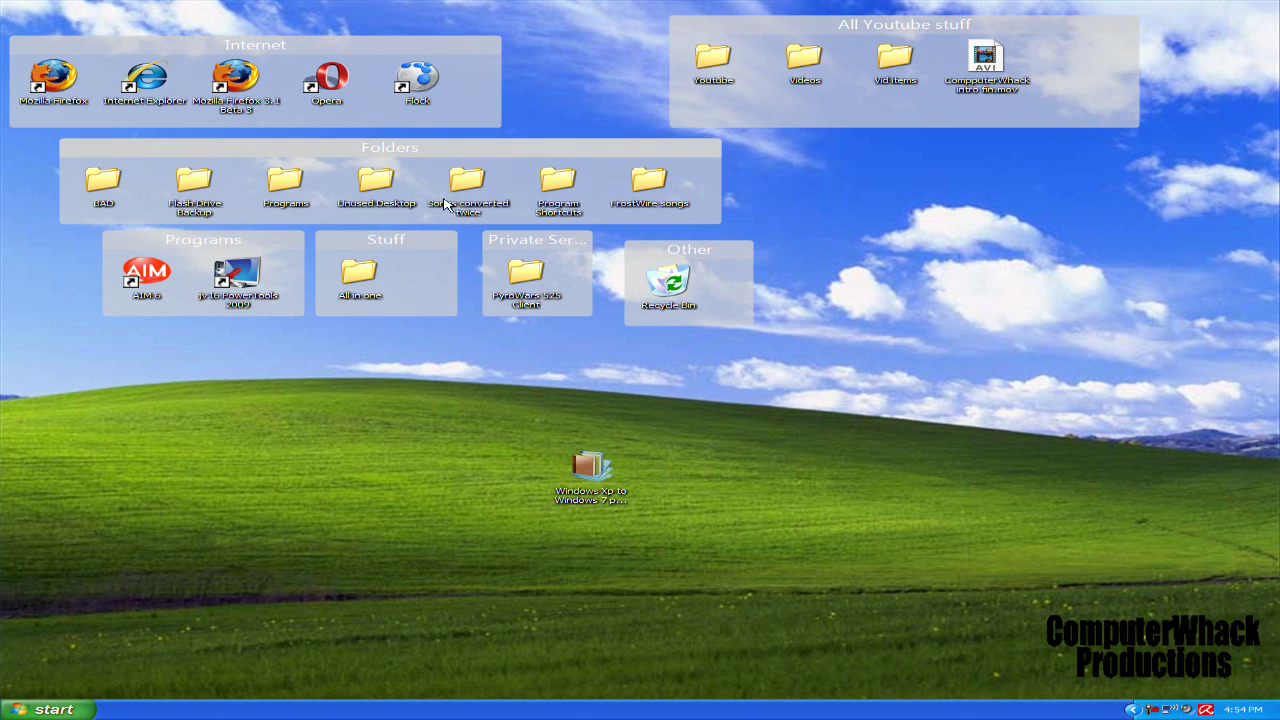
Step: Open the Start menu and close it again
left_click(48, 709)
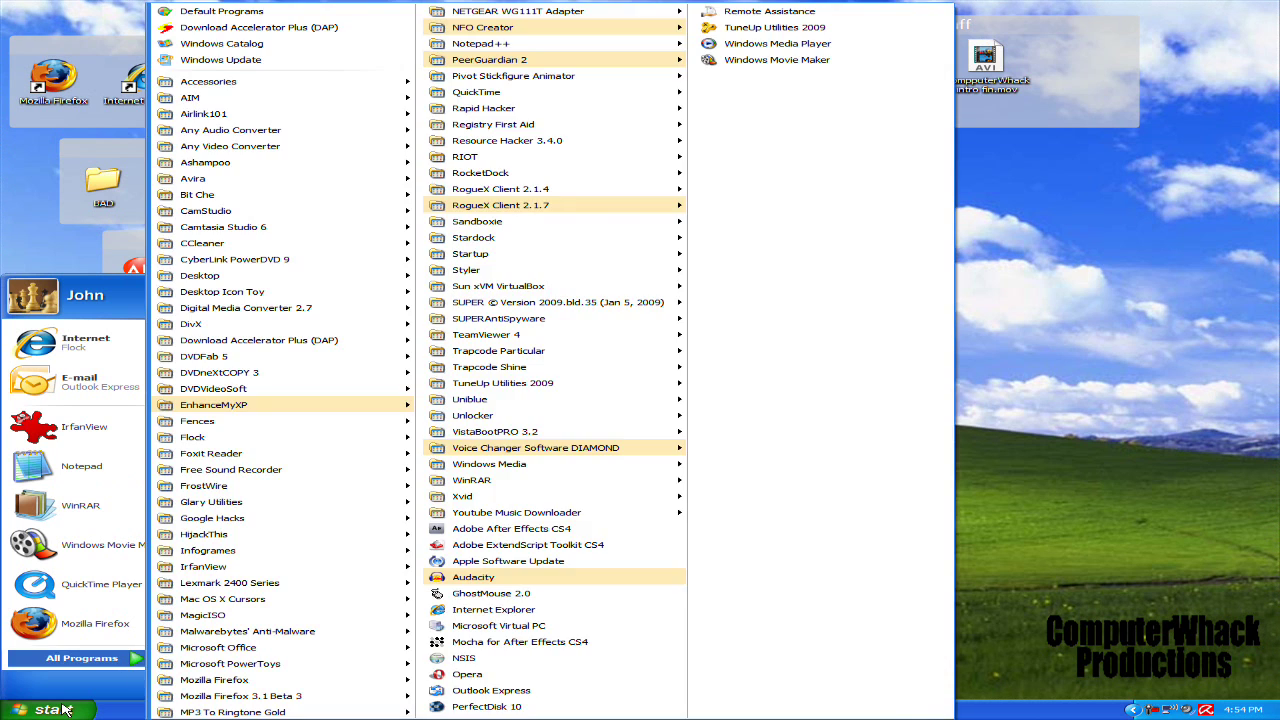
left_click(48, 709)
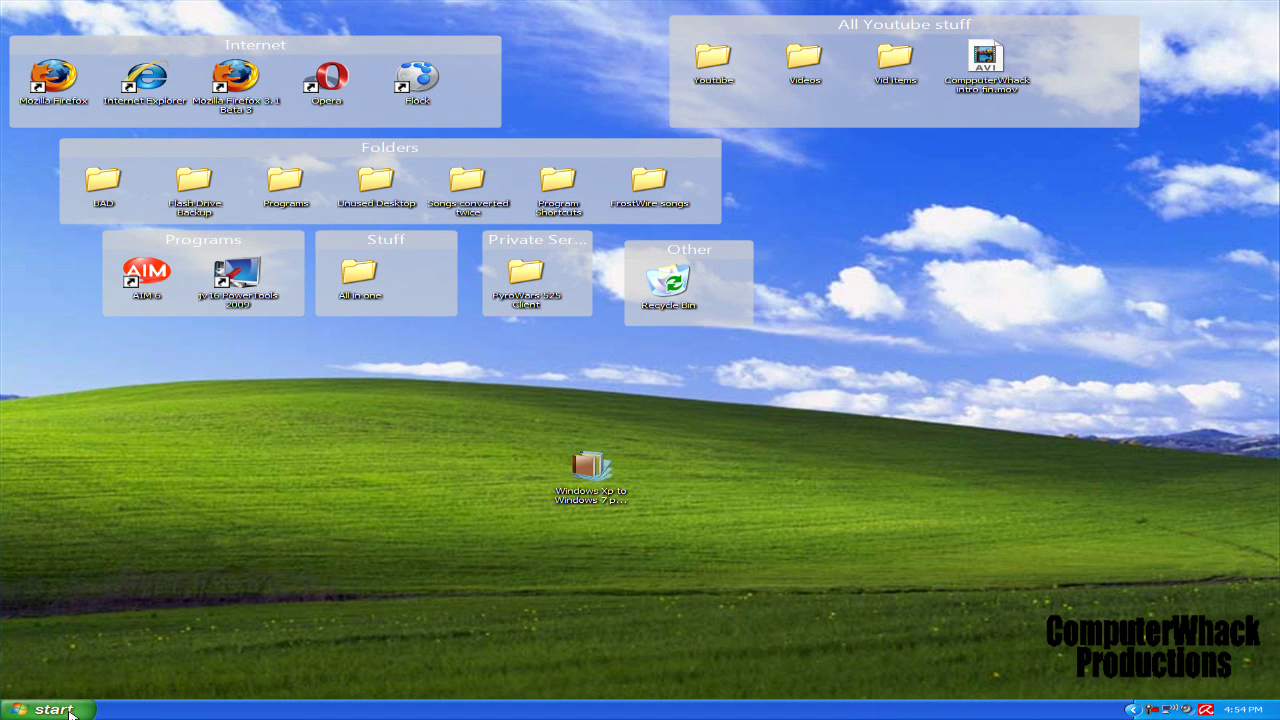
Step: Extract the 'Windows Xp to Windows 7 pack' archive here and place the new Windows 7 pack folder beside it
left_click(585, 488)
right_click(580, 492)
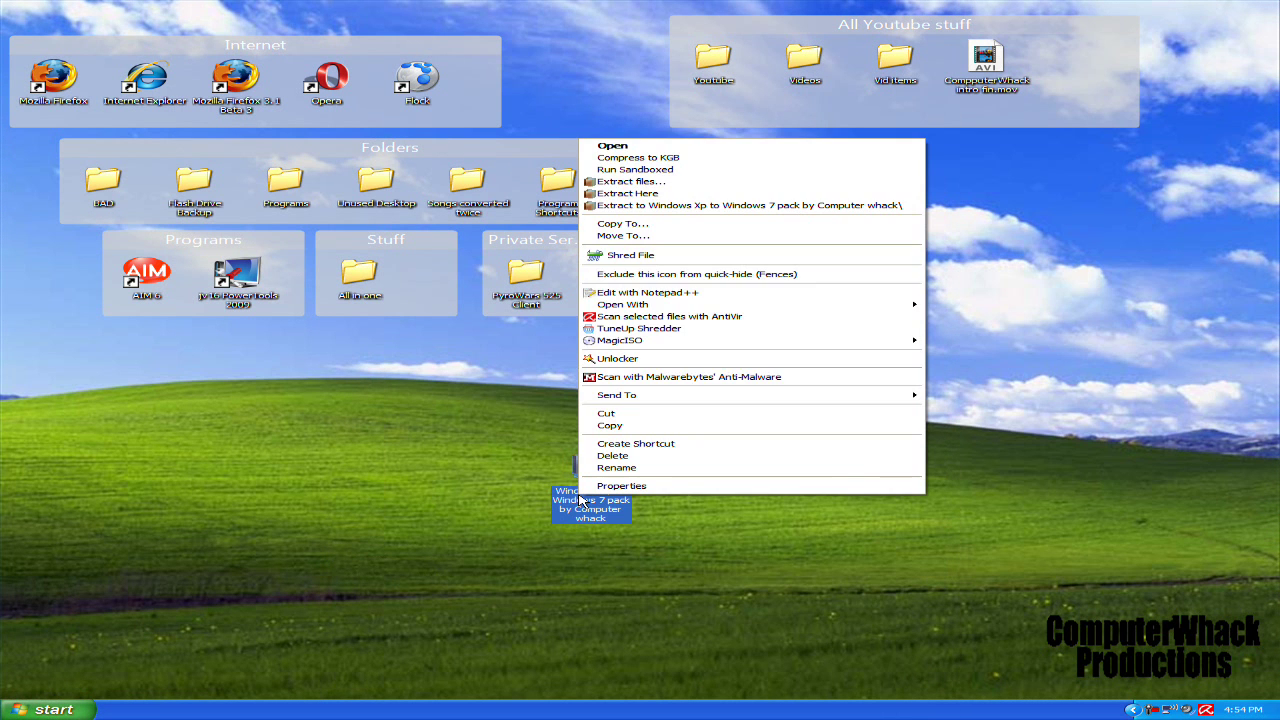
left_click(706, 205)
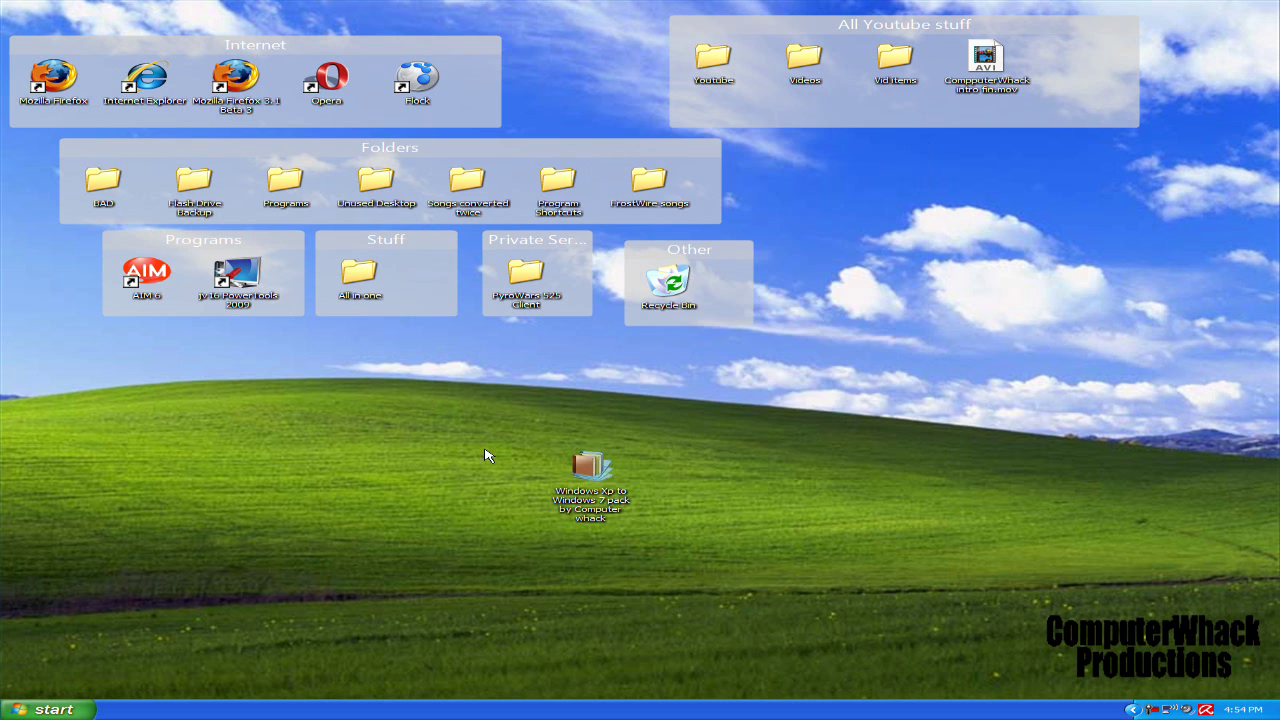
left_click_drag(490, 443, 688, 541)
right_click(582, 492)
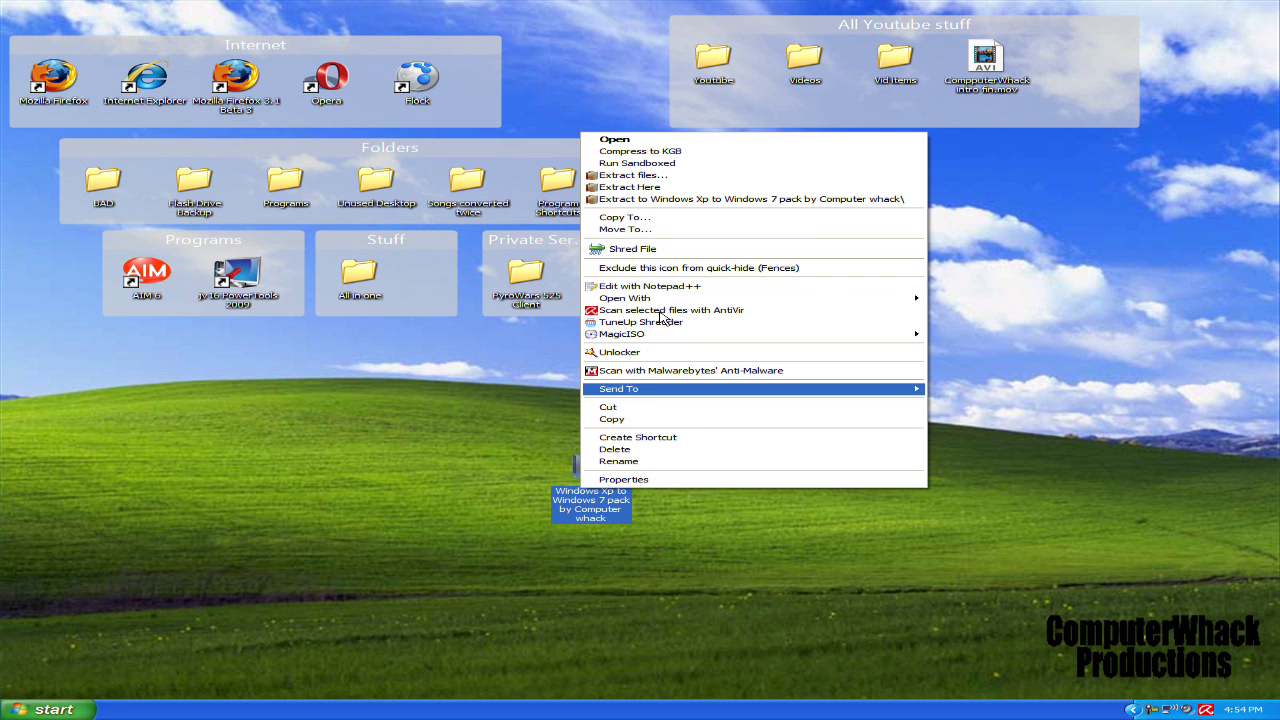
left_click(640, 193)
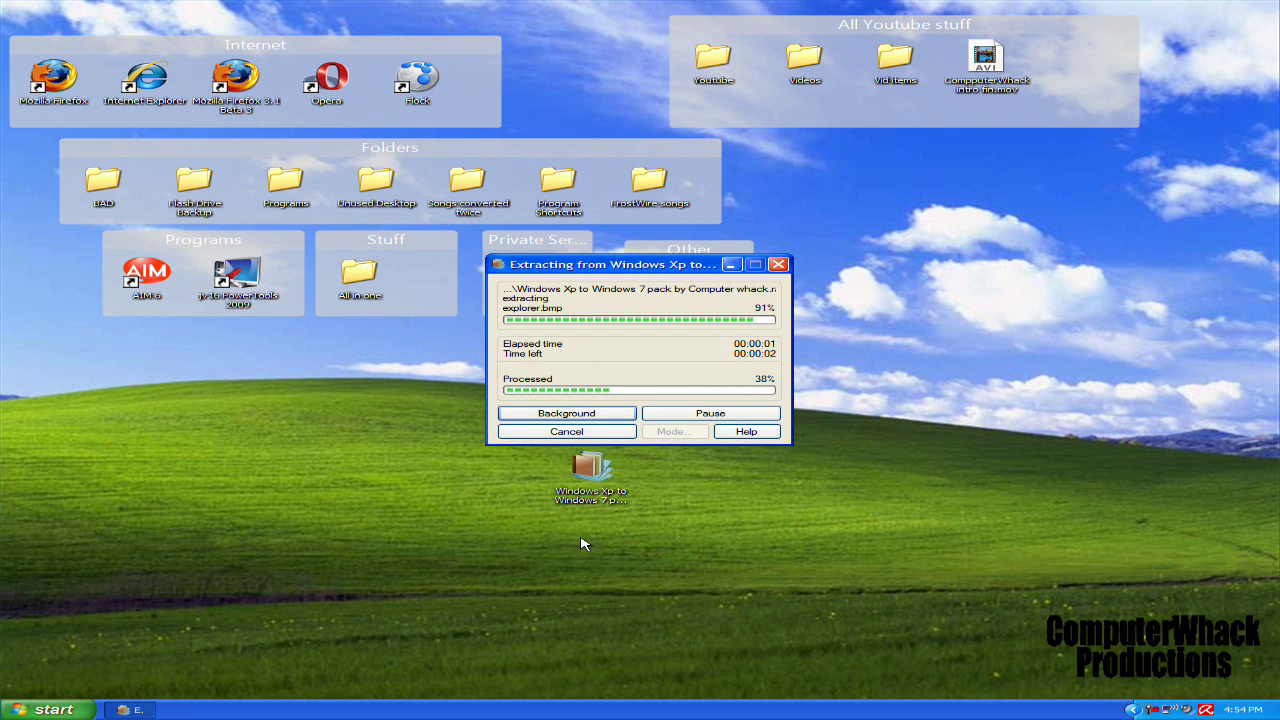
left_click(585, 490)
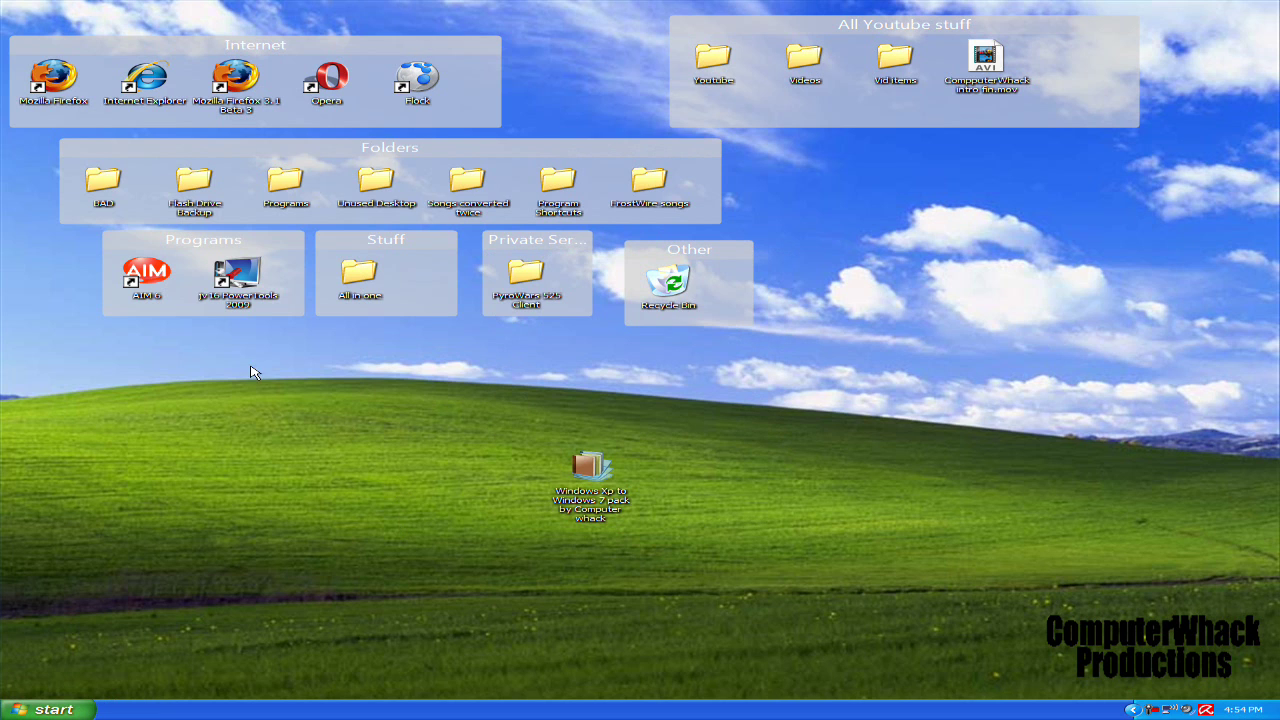
left_click_drag(40, 340, 408, 466)
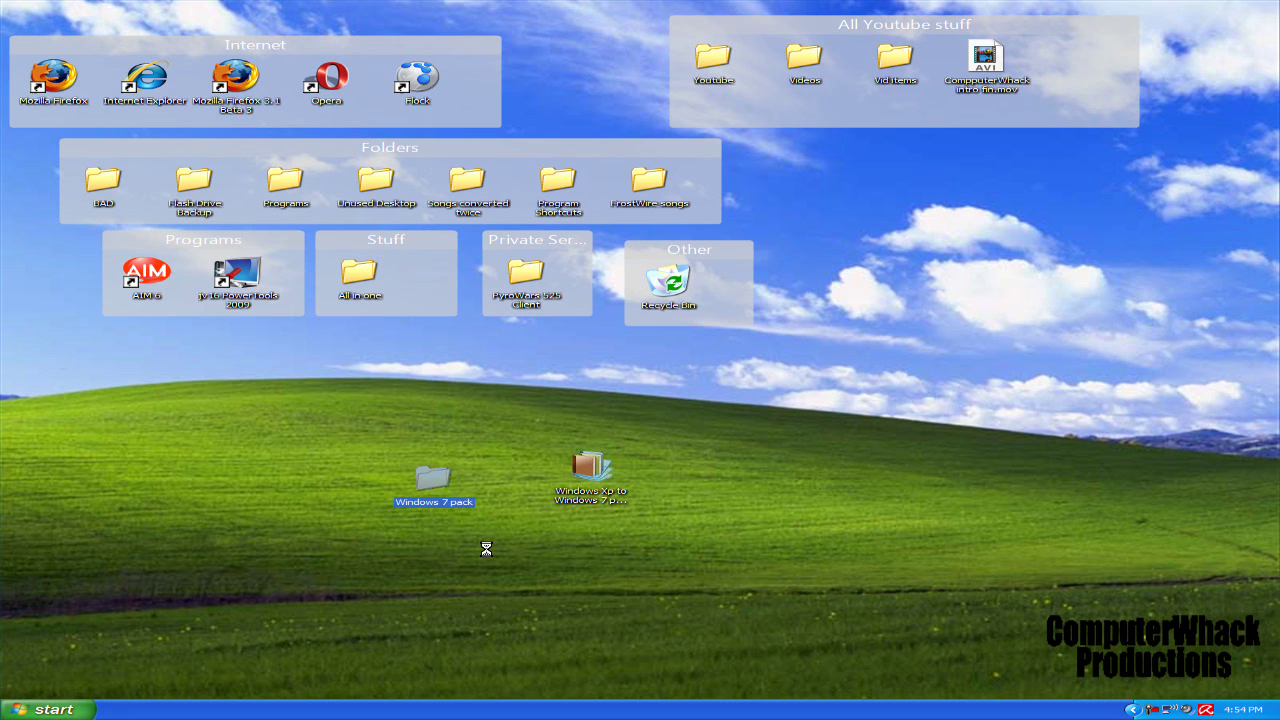
left_click(482, 546)
Step: Apply the SevenXP4 visual style from the Without Windowsblinds skin folder and check the Start menu
double_click(408, 470)
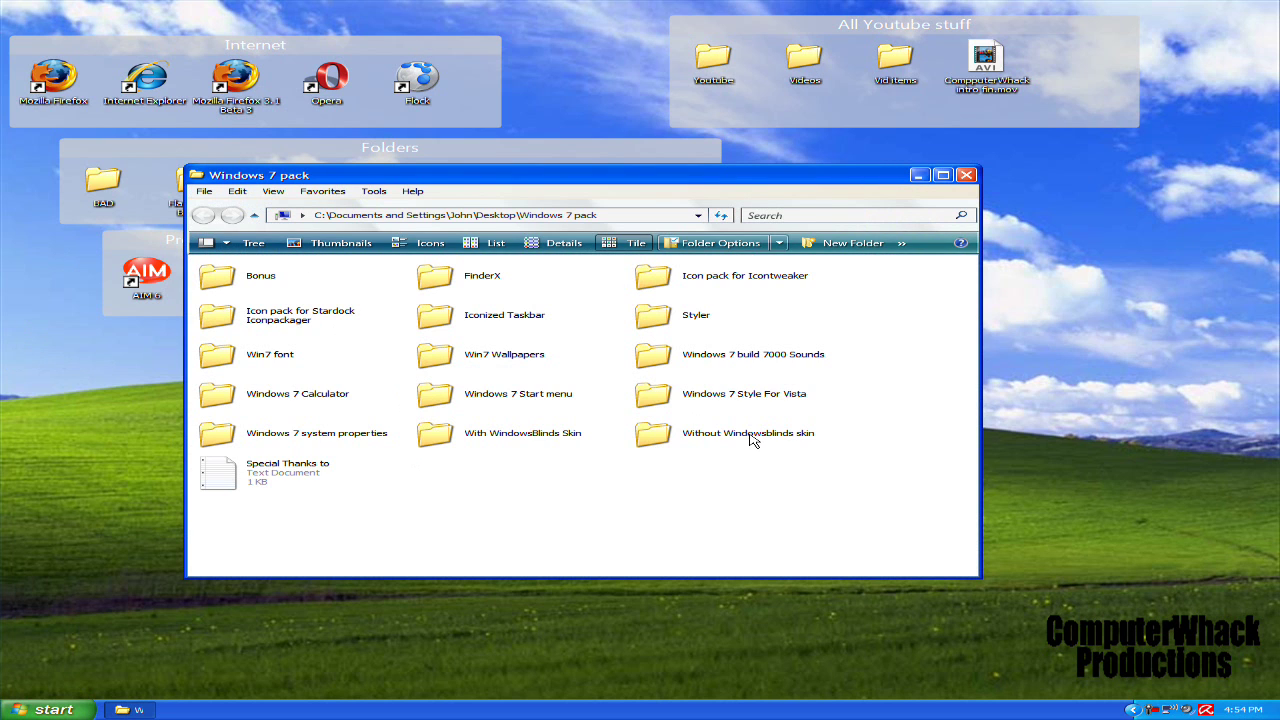
double_click(752, 437)
left_click_drag(722, 332, 695, 283)
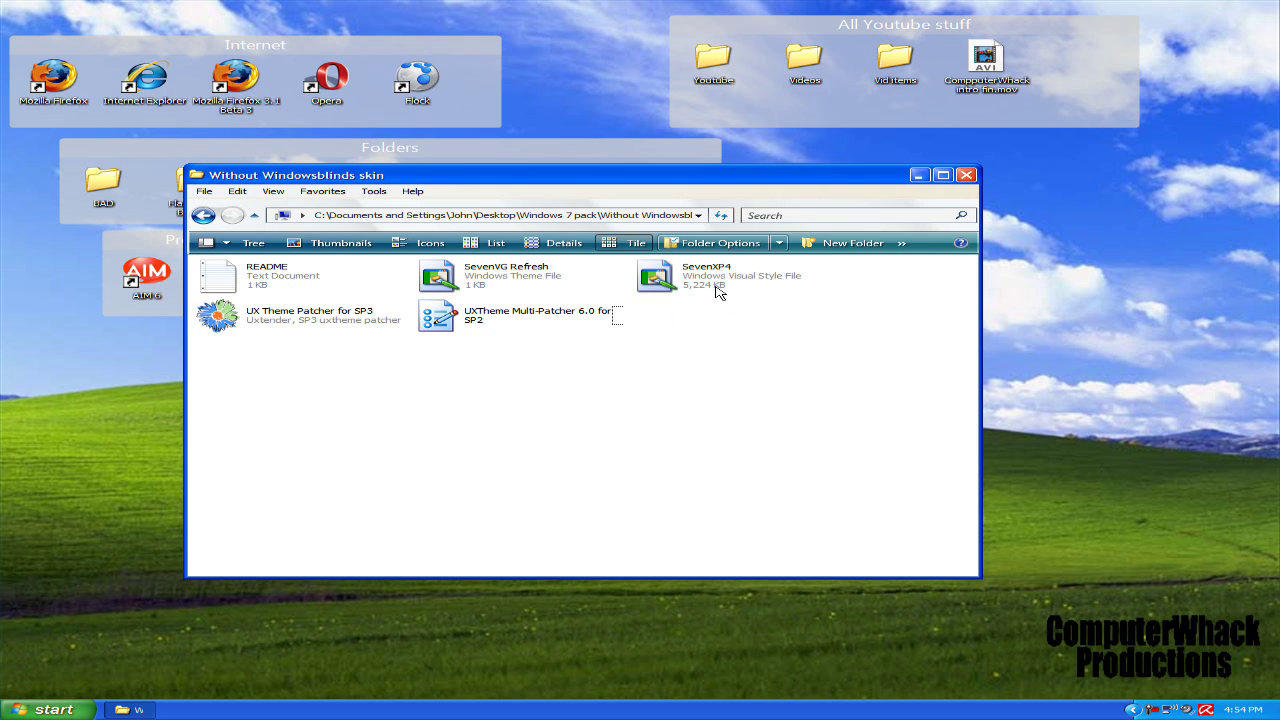
double_click(722, 289)
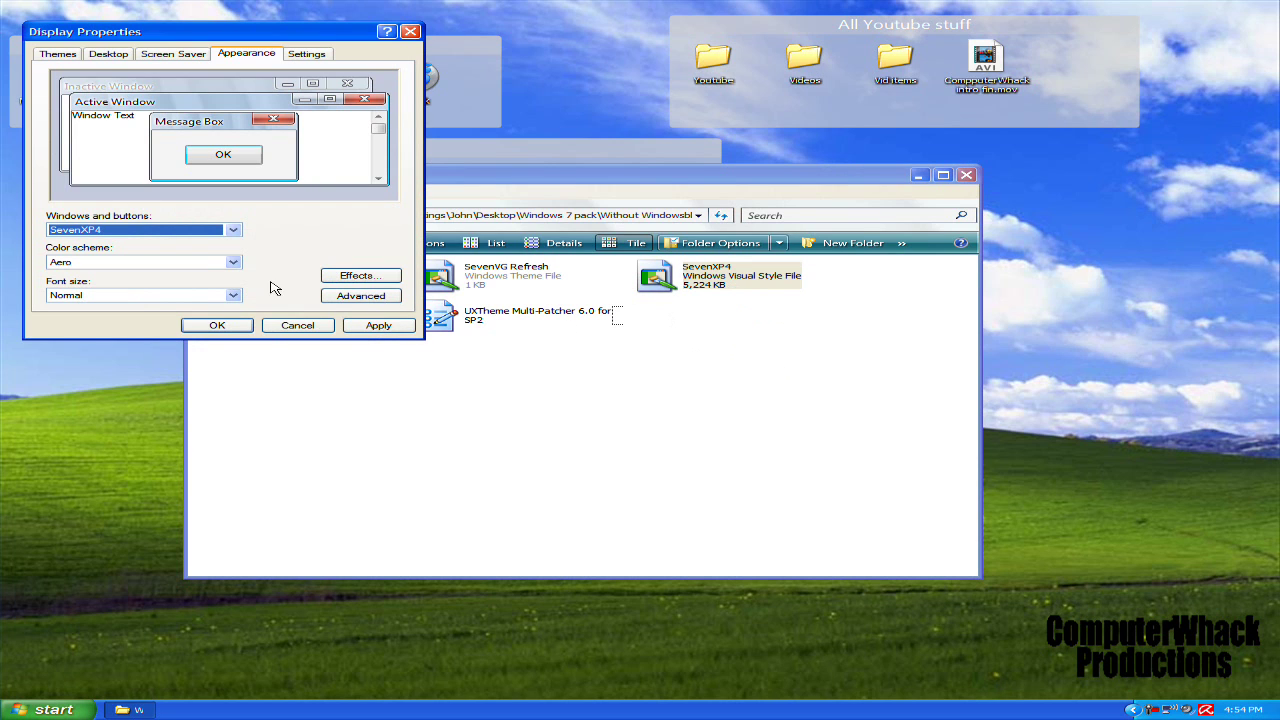
left_click(382, 325)
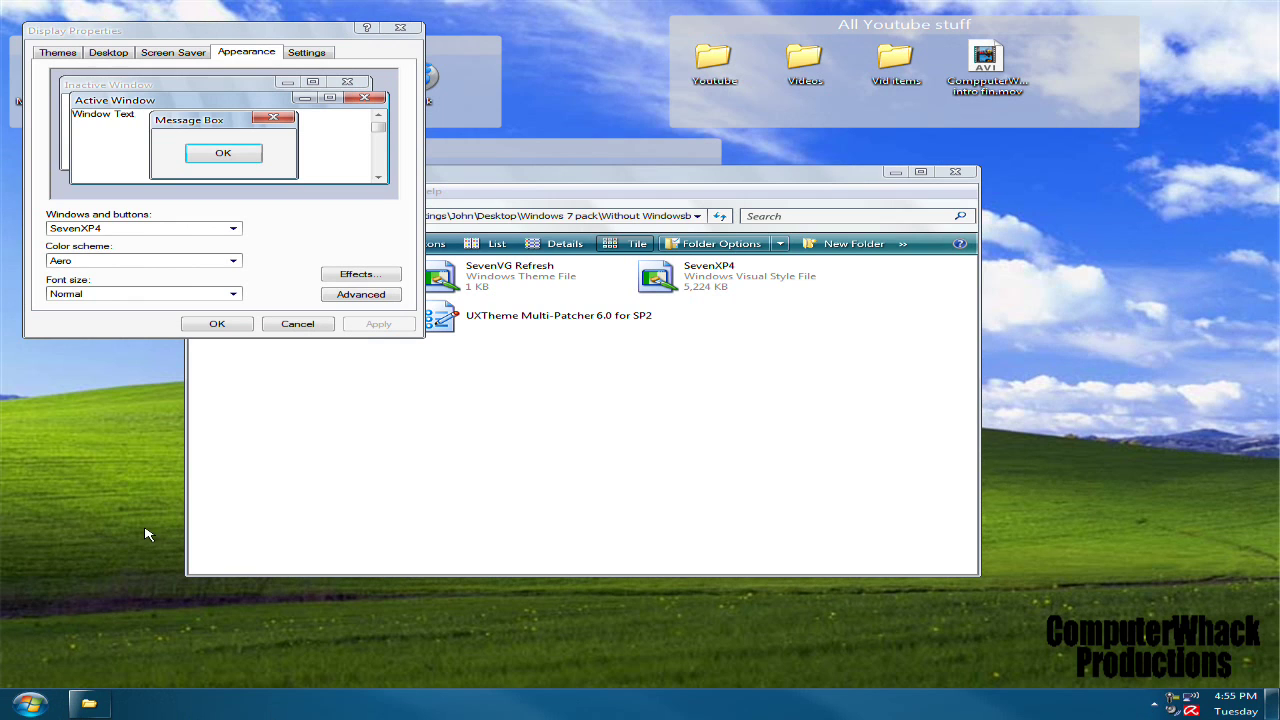
left_click(28, 703)
left_click(28, 703)
Step: Apply the Aero Seven Xp skin from the With WindowsBlinds Skin folder and check the Start menu
left_click(400, 27)
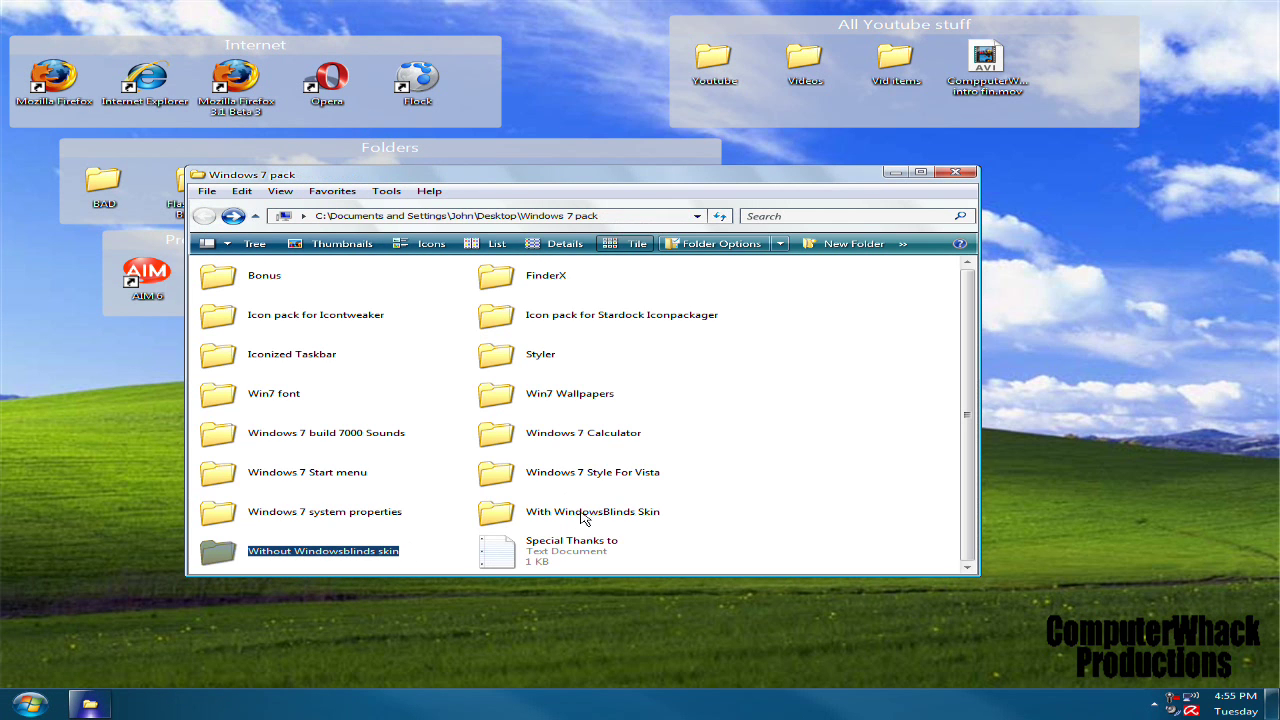
double_click(582, 514)
left_click(284, 287)
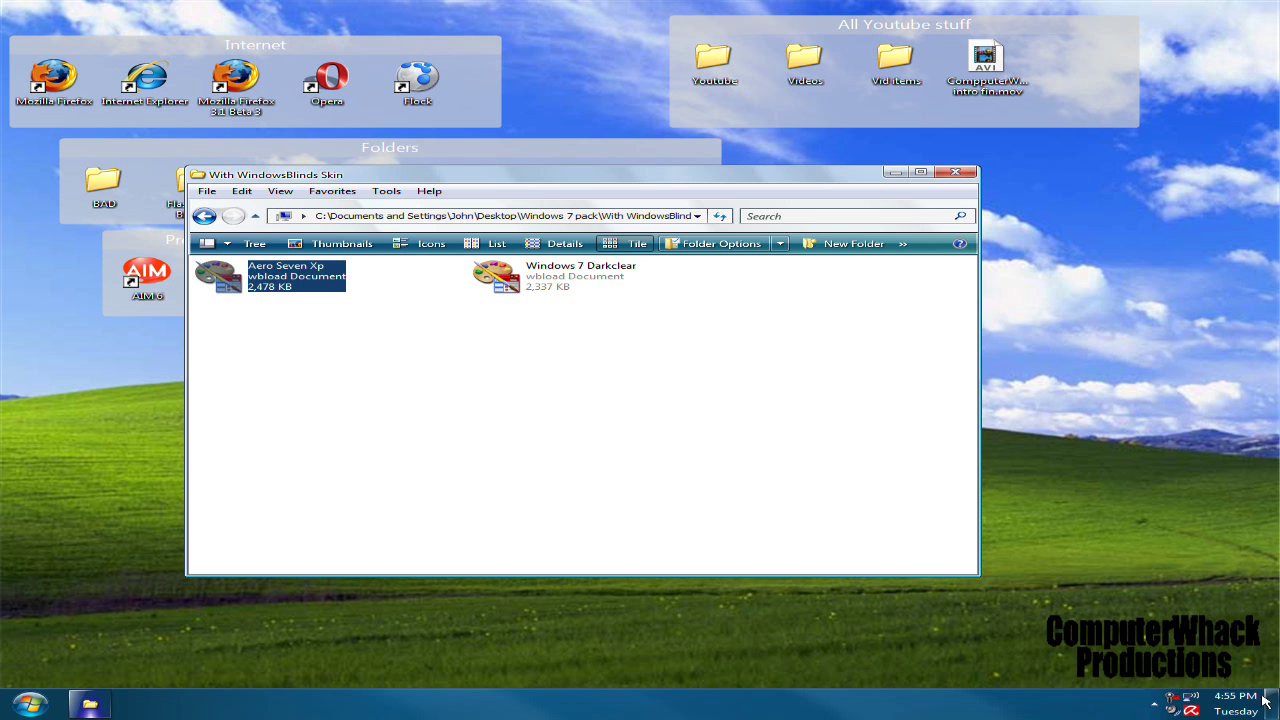
left_click(1049, 655)
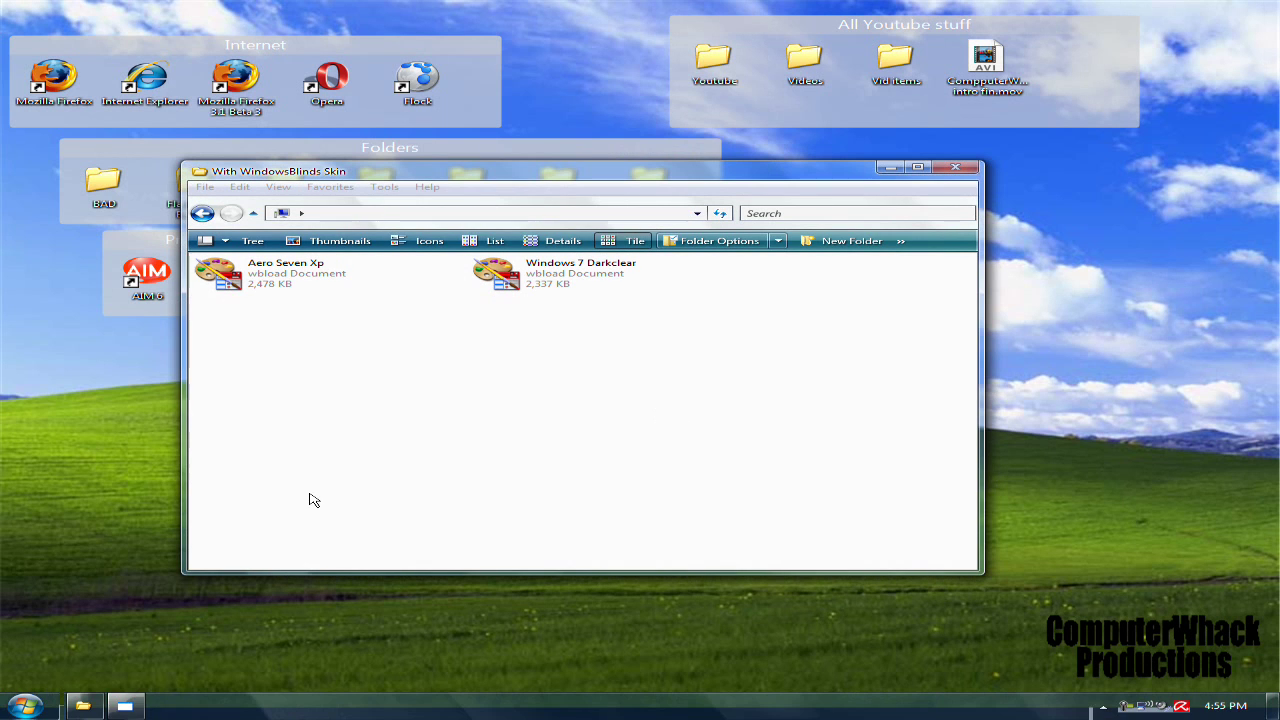
left_click(25, 706)
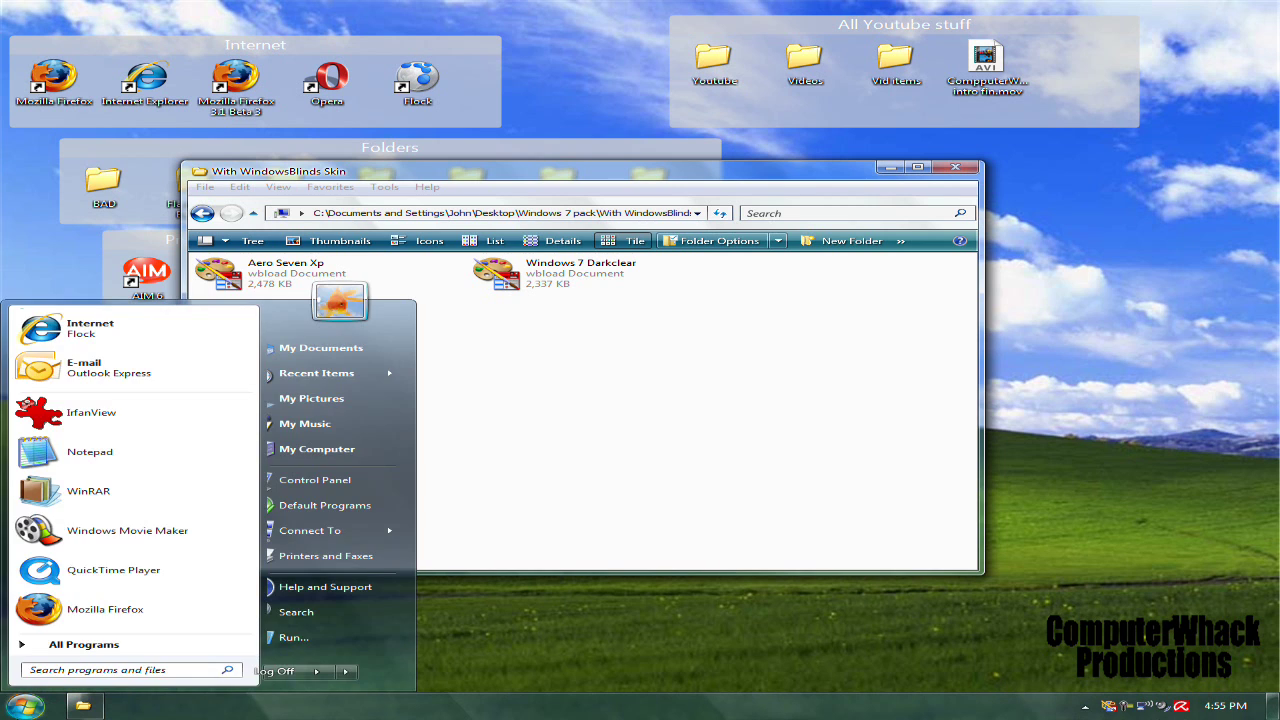
left_click(437, 310)
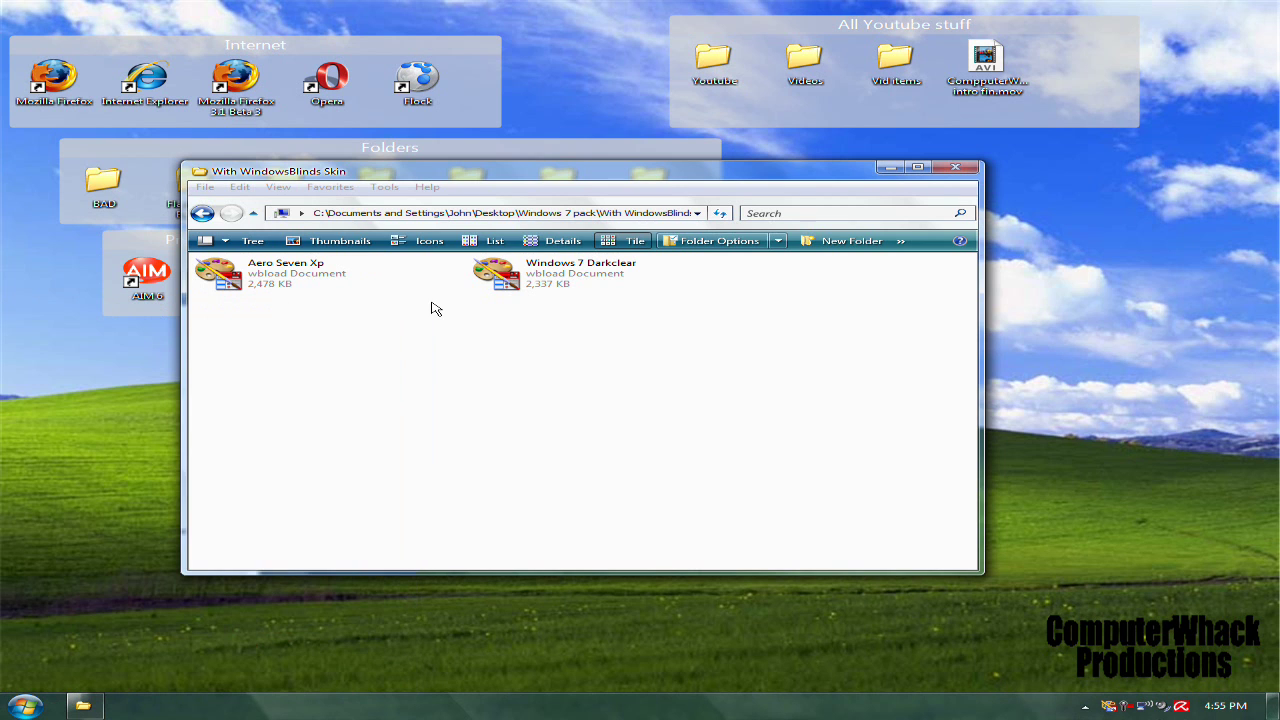
left_click(203, 213)
Step: Preview the Windows 7-style sysdm system properties panel in the Windows 7 system properties folder
double_click(358, 508)
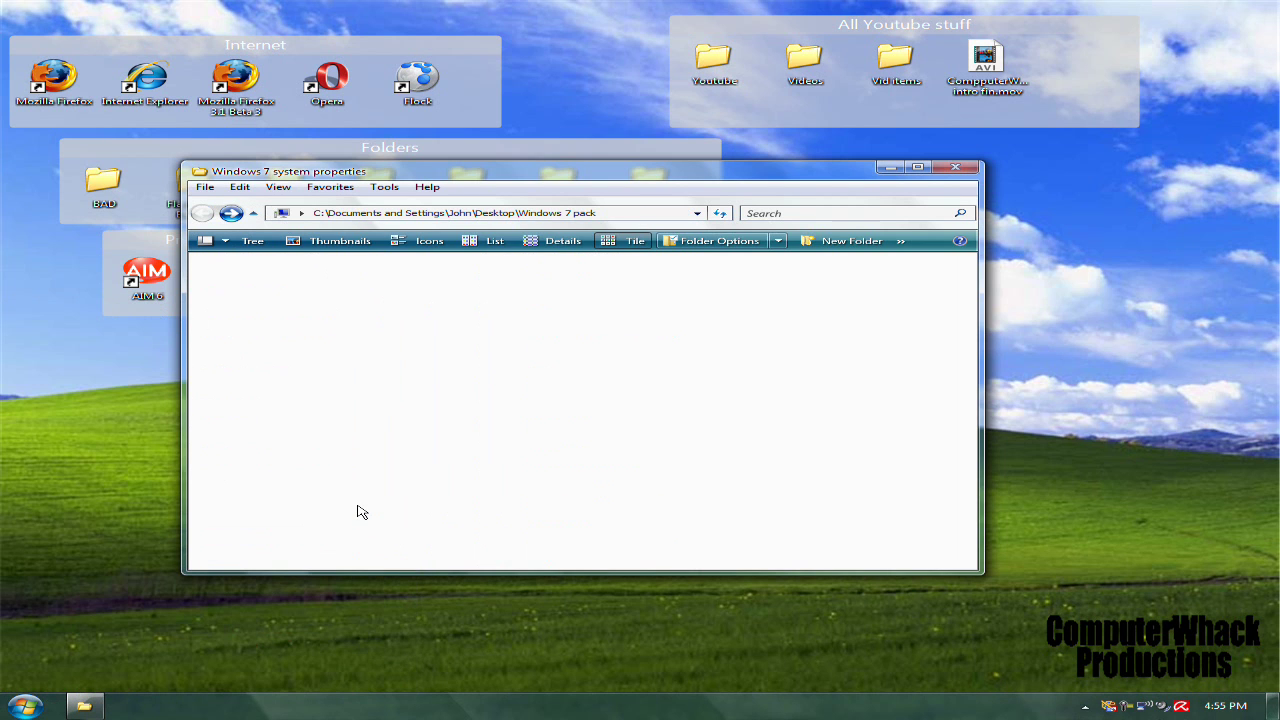
left_click(96, 614)
left_click(530, 330)
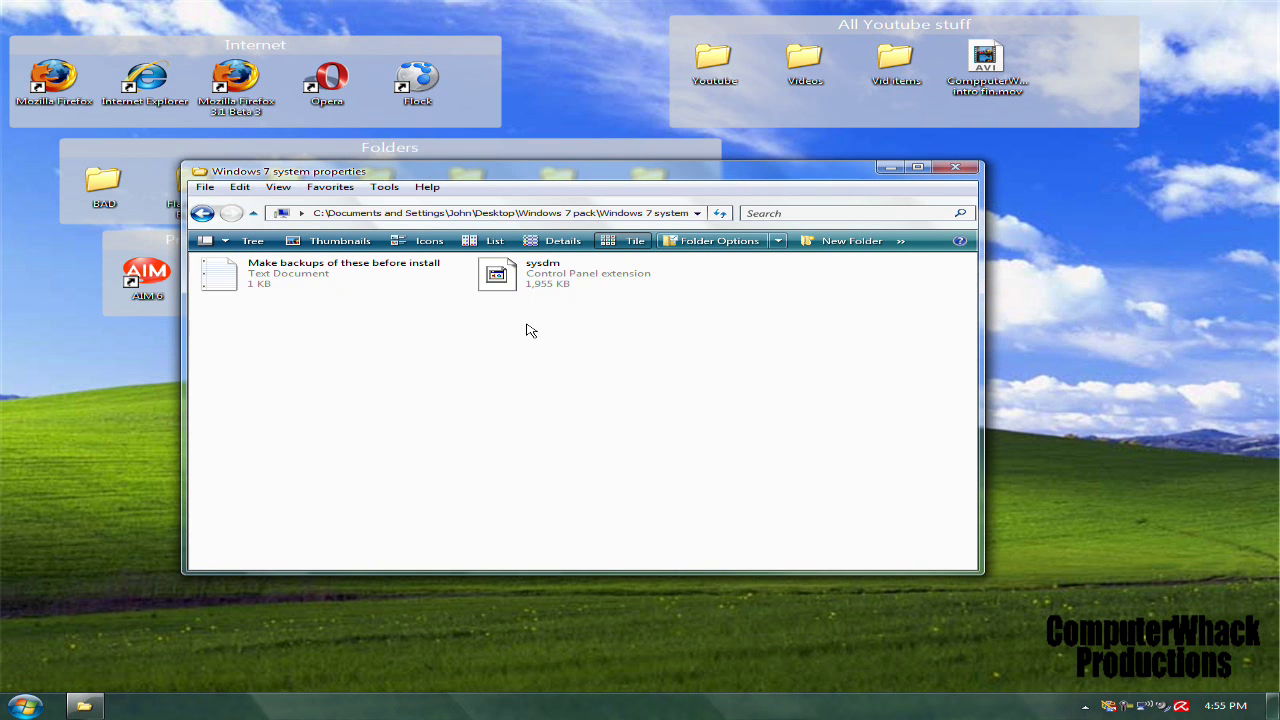
left_click(573, 289)
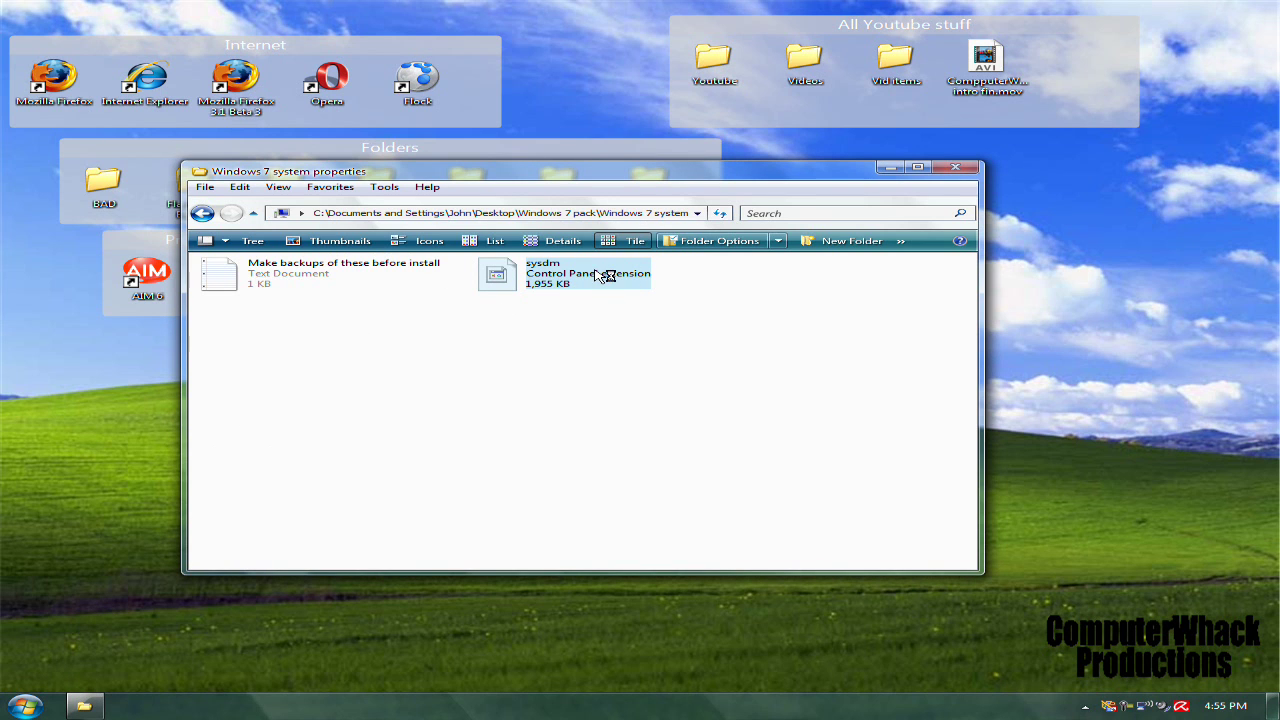
double_click(600, 275)
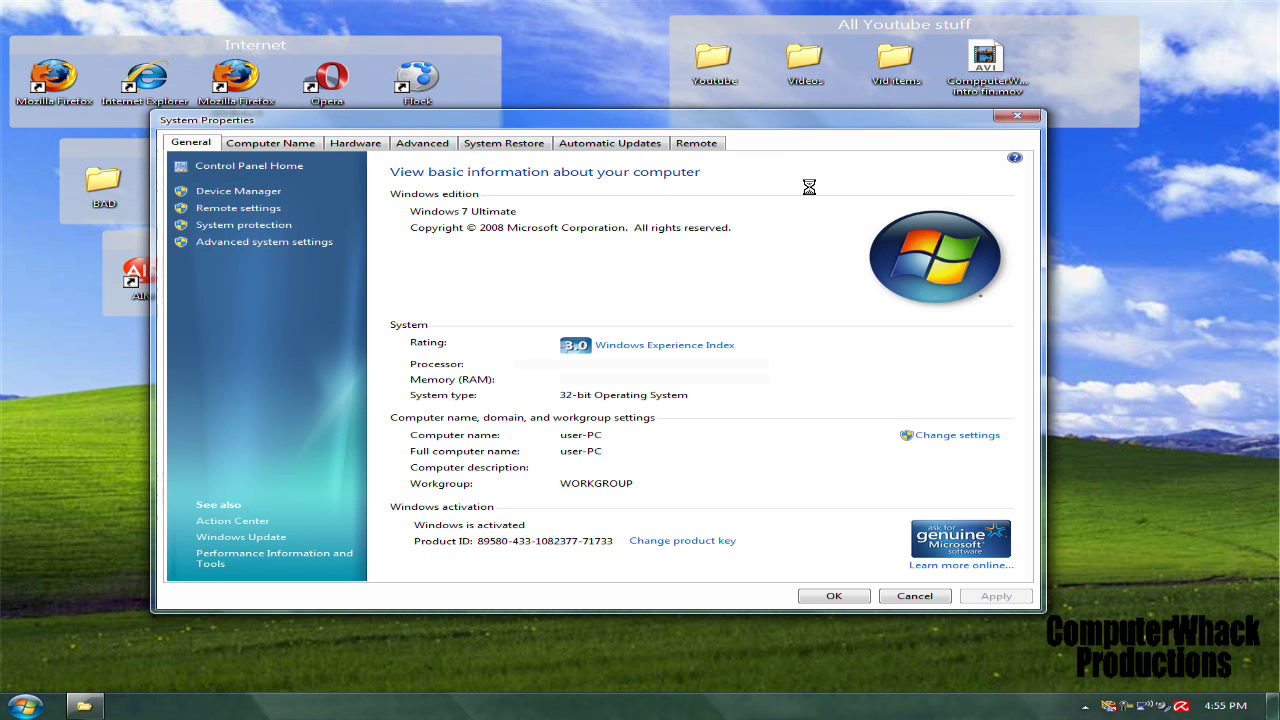
left_click(1018, 118)
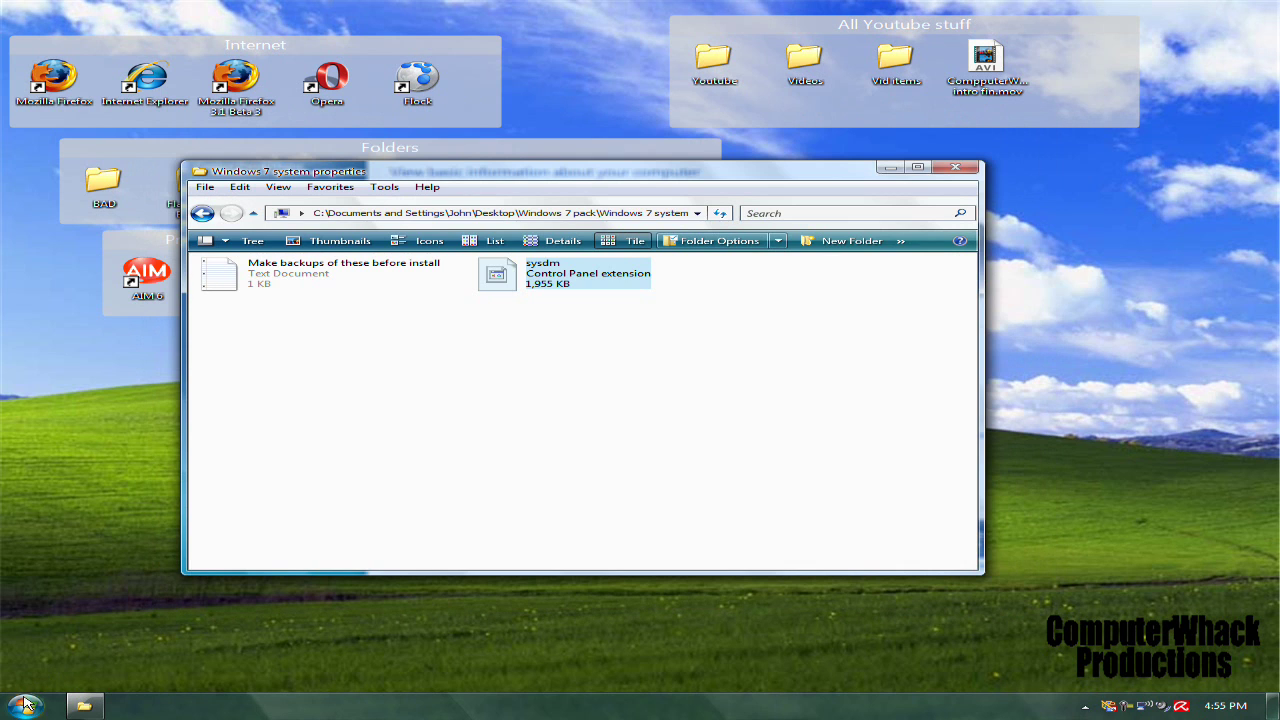
Step: Open the C:\WINDOWS\system32 folder through My Computer
left_click(28, 705)
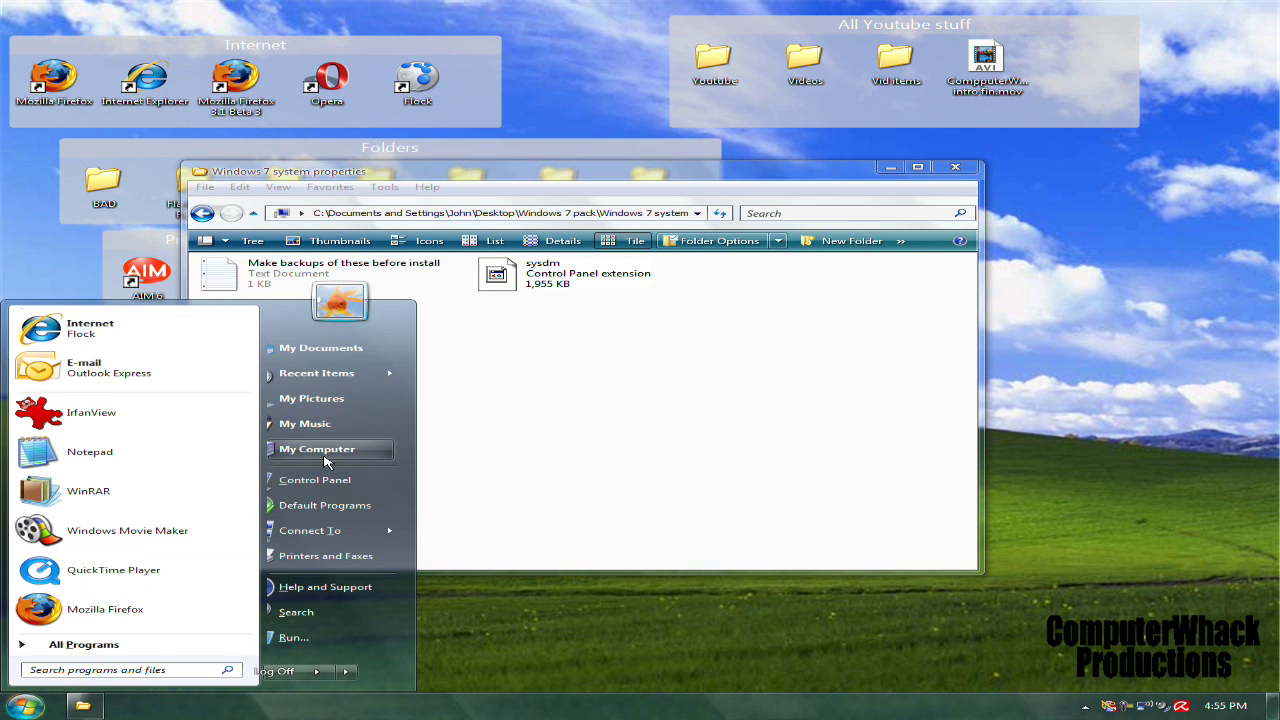
left_click(318, 450)
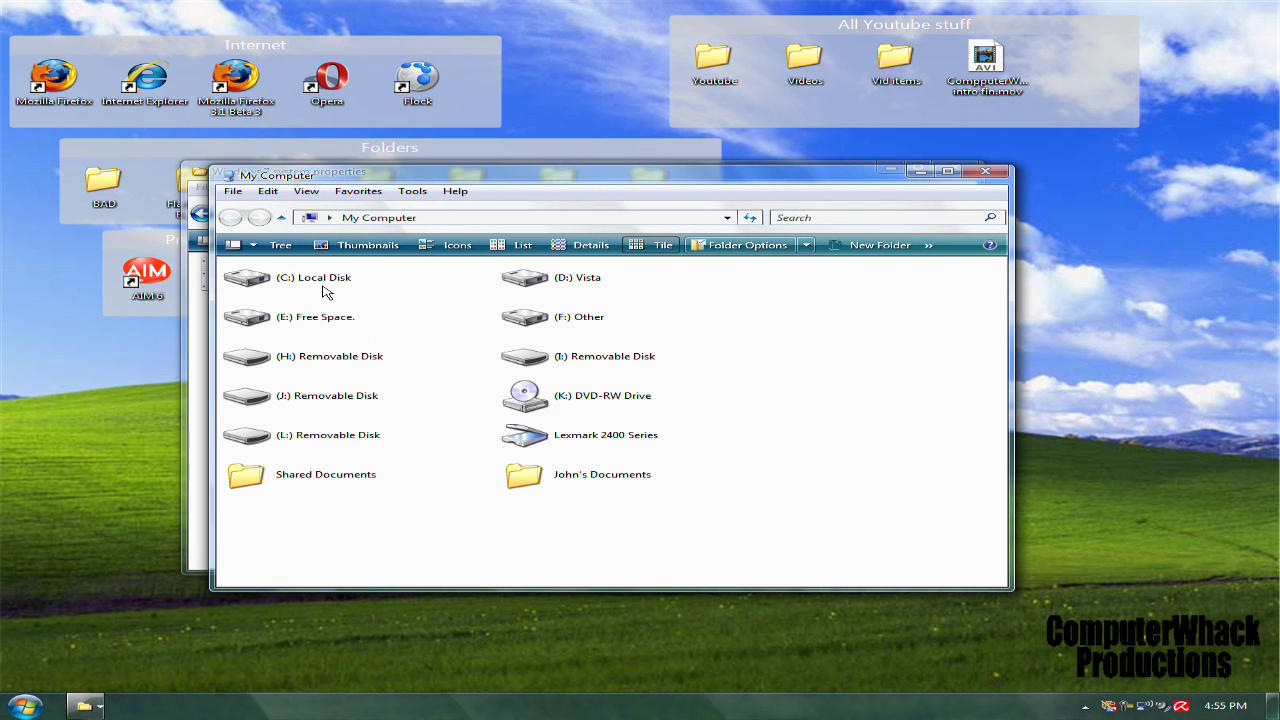
double_click(322, 290)
scroll(491, 449, "down", 5)
double_click(533, 487)
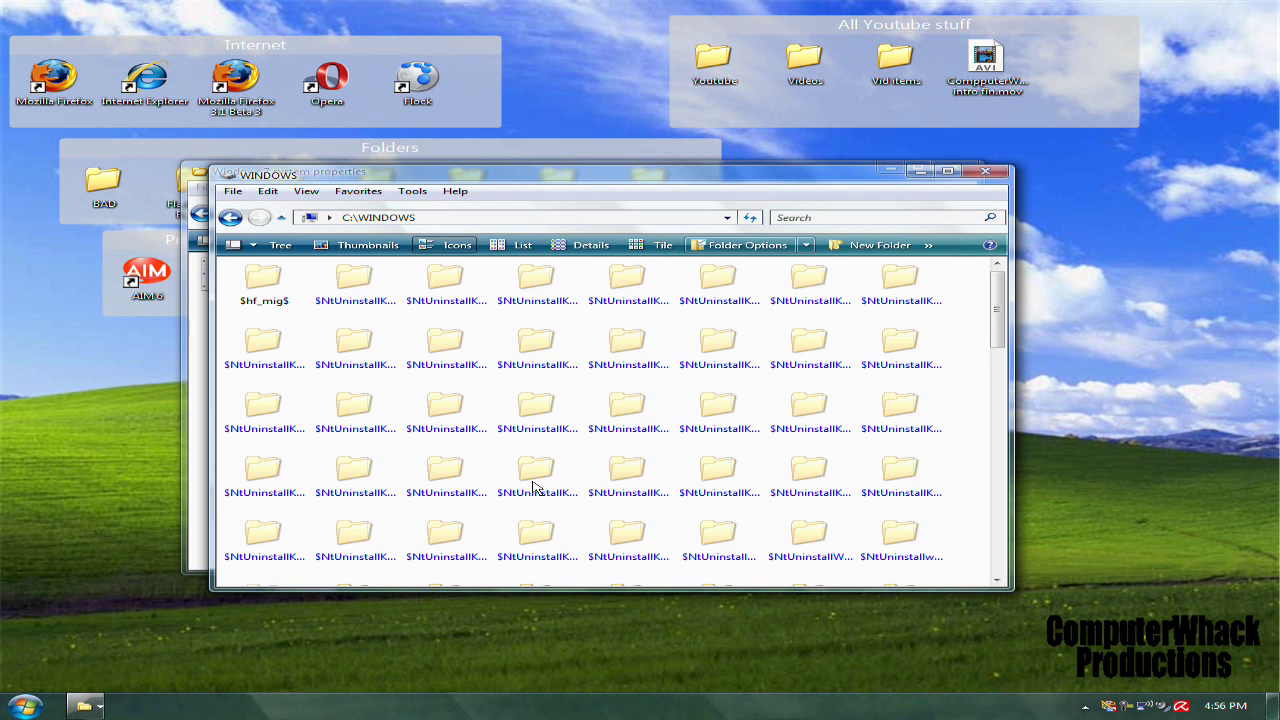
scroll(533, 487, "down", 10)
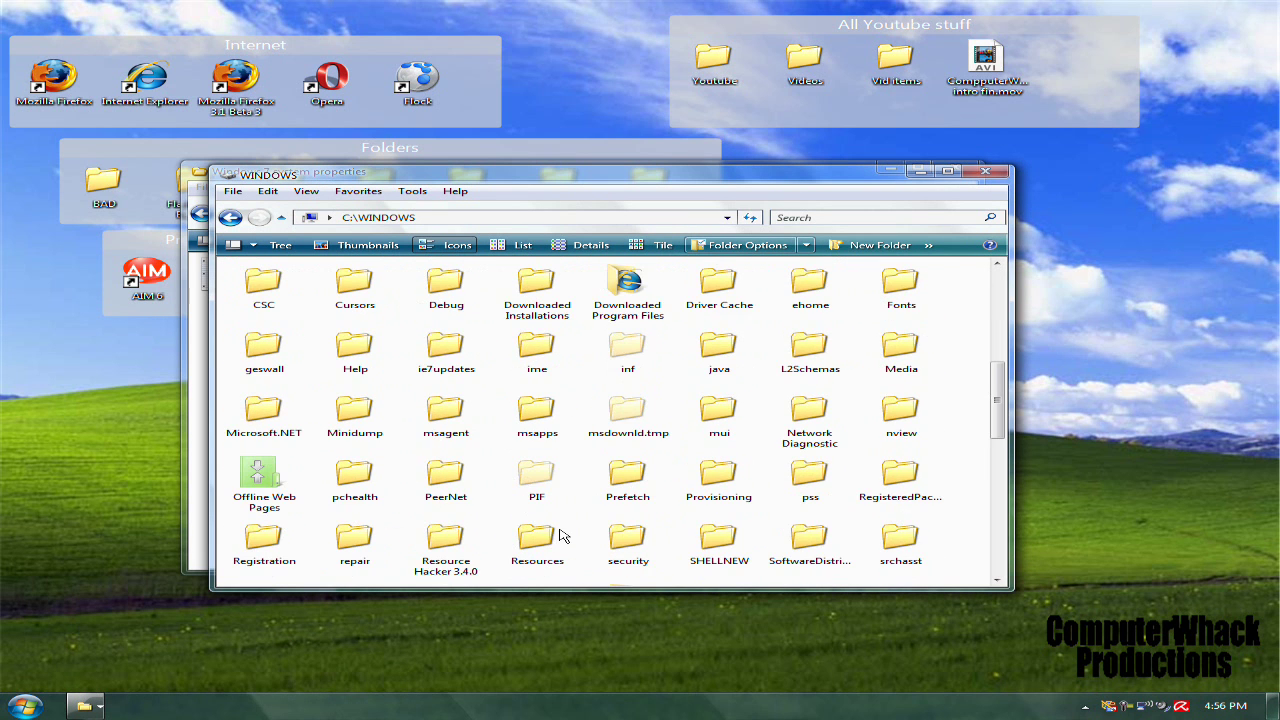
scroll(560, 537, "down", 2)
double_click(545, 524)
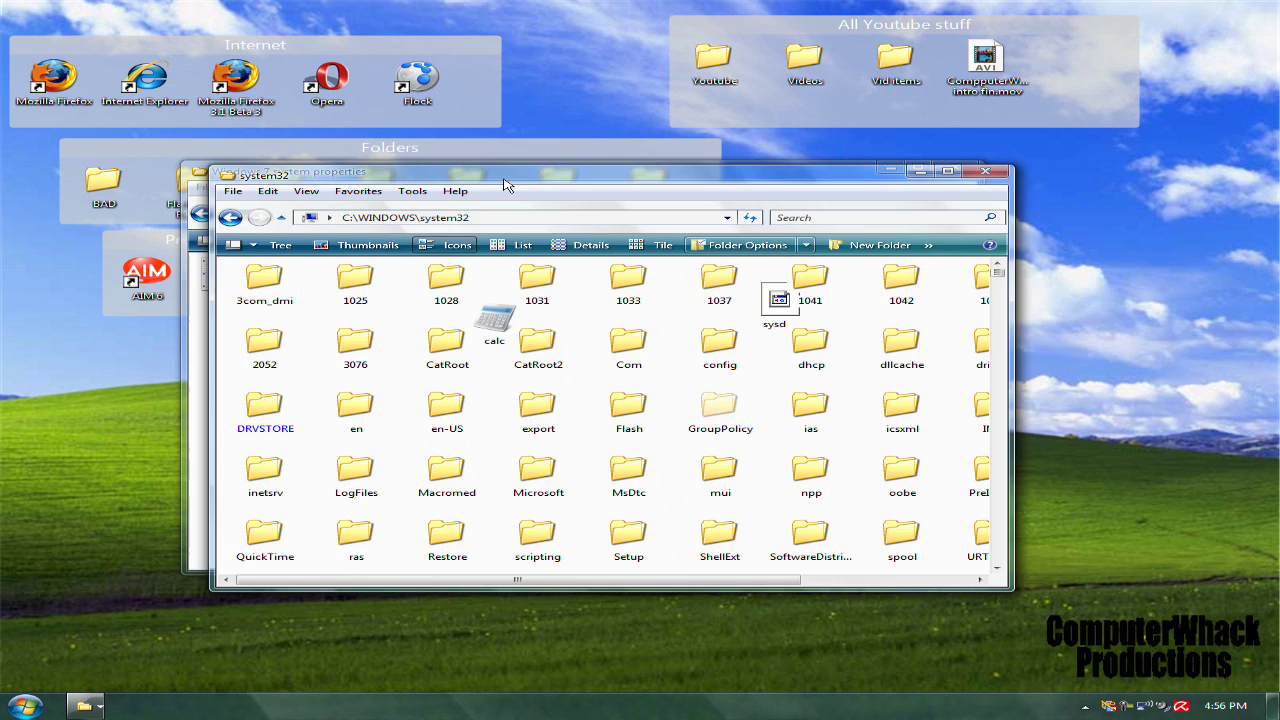
Step: Move sysdm into system32, replacing the original and keeping the new version
left_click_drag(509, 180, 749, 264)
left_click_drag(602, 262, 457, 328)
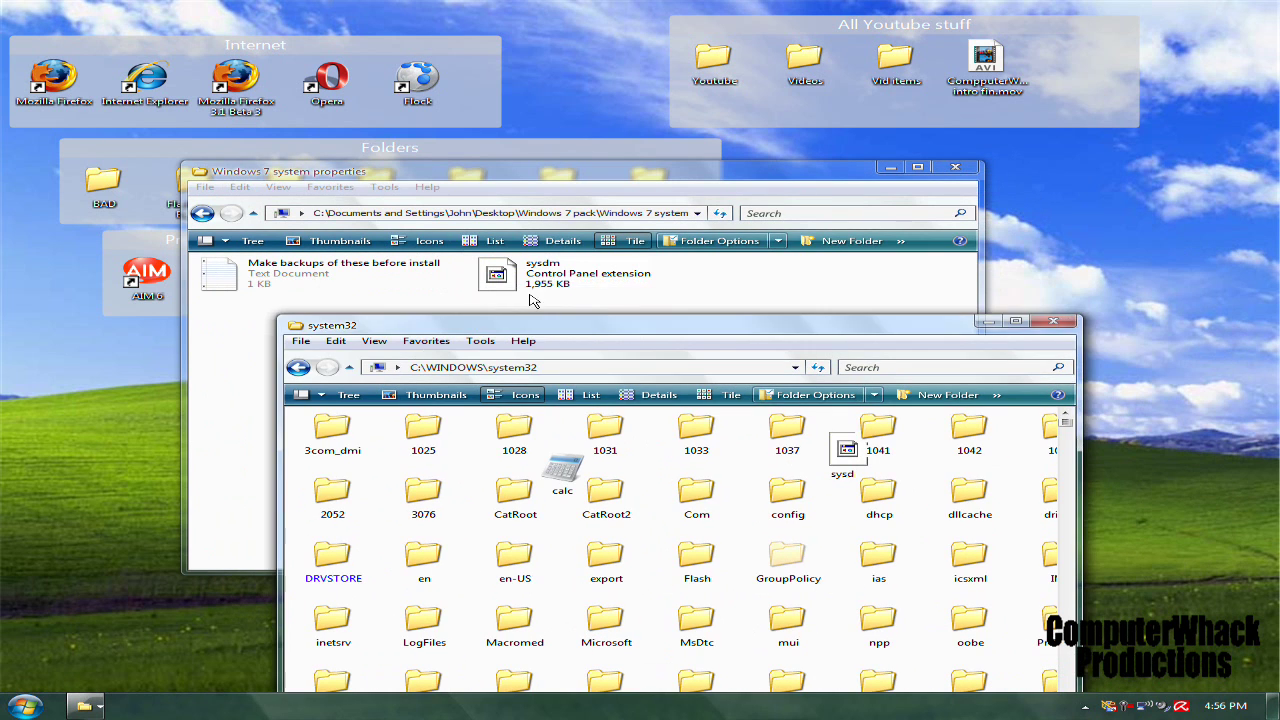
left_click_drag(650, 450, 650, 450)
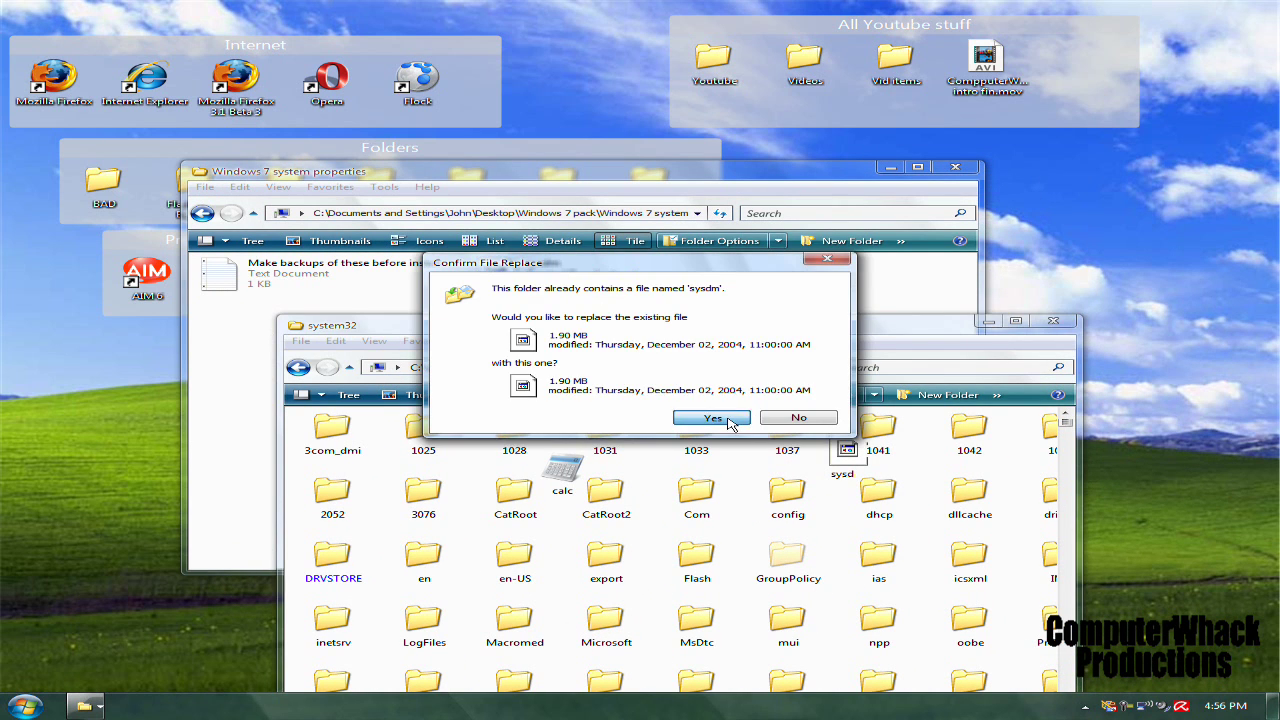
left_click(715, 420)
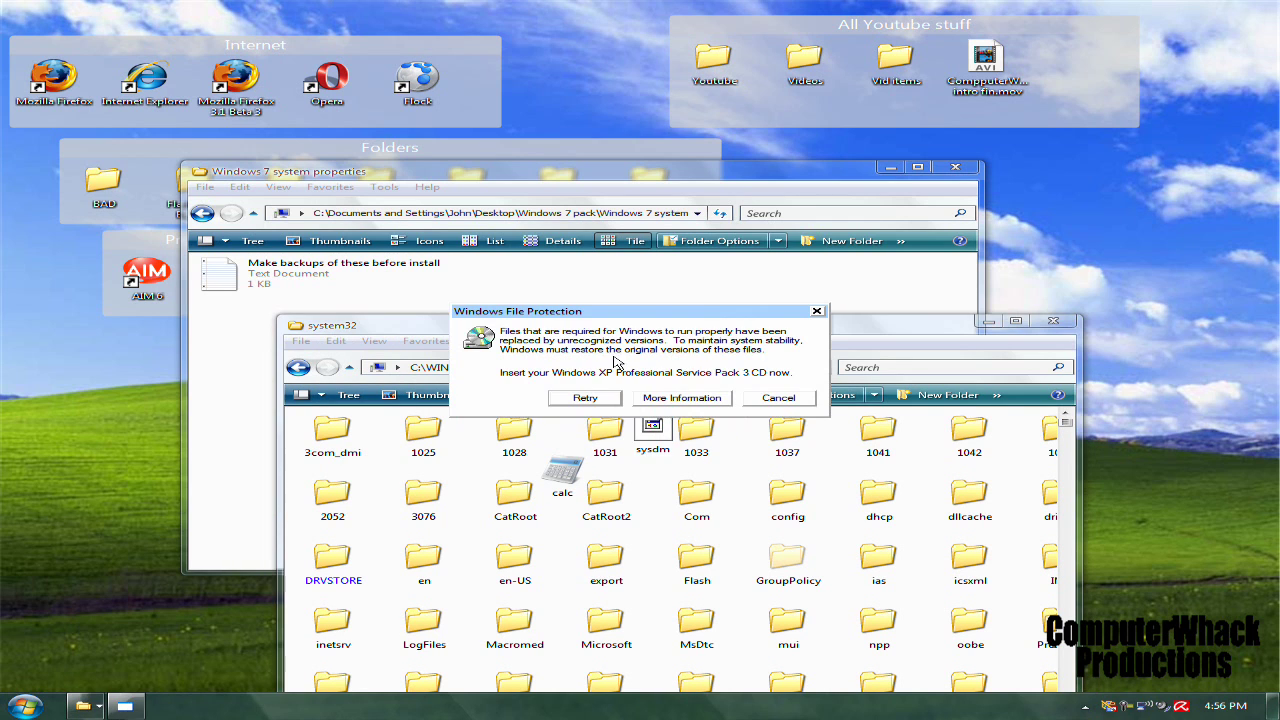
left_click(797, 403)
left_click(605, 392)
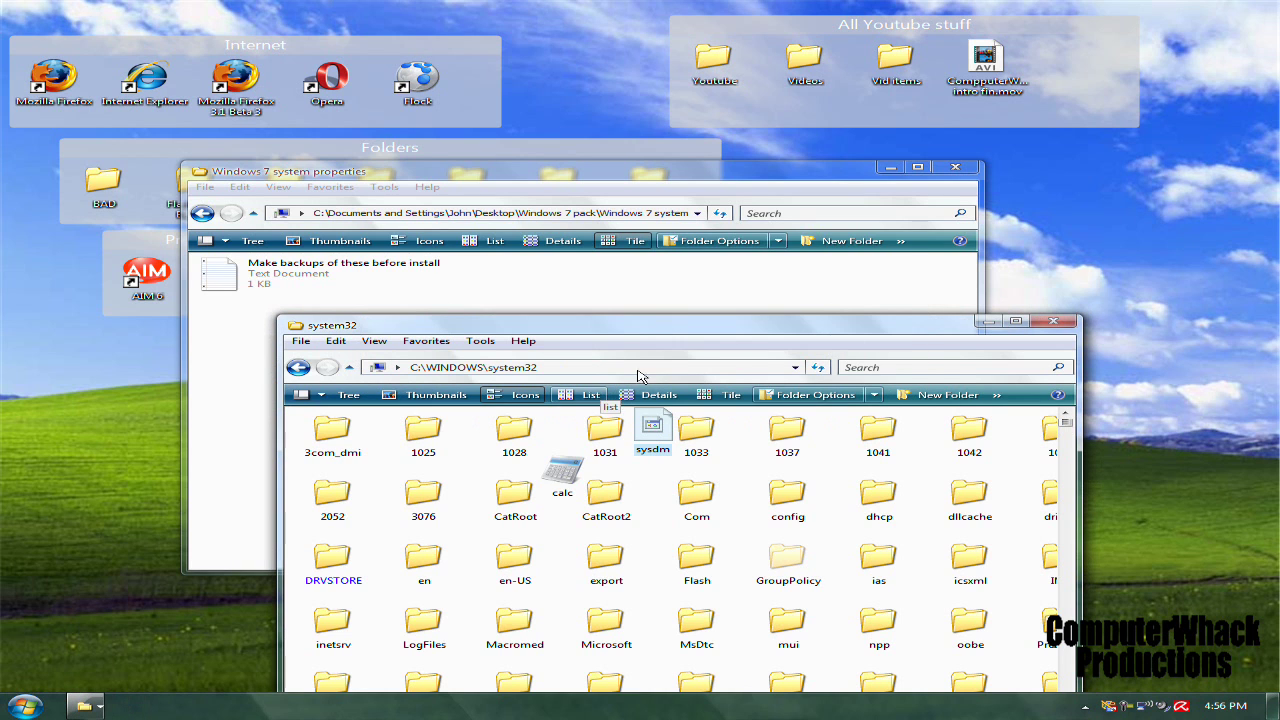
left_click(1053, 321)
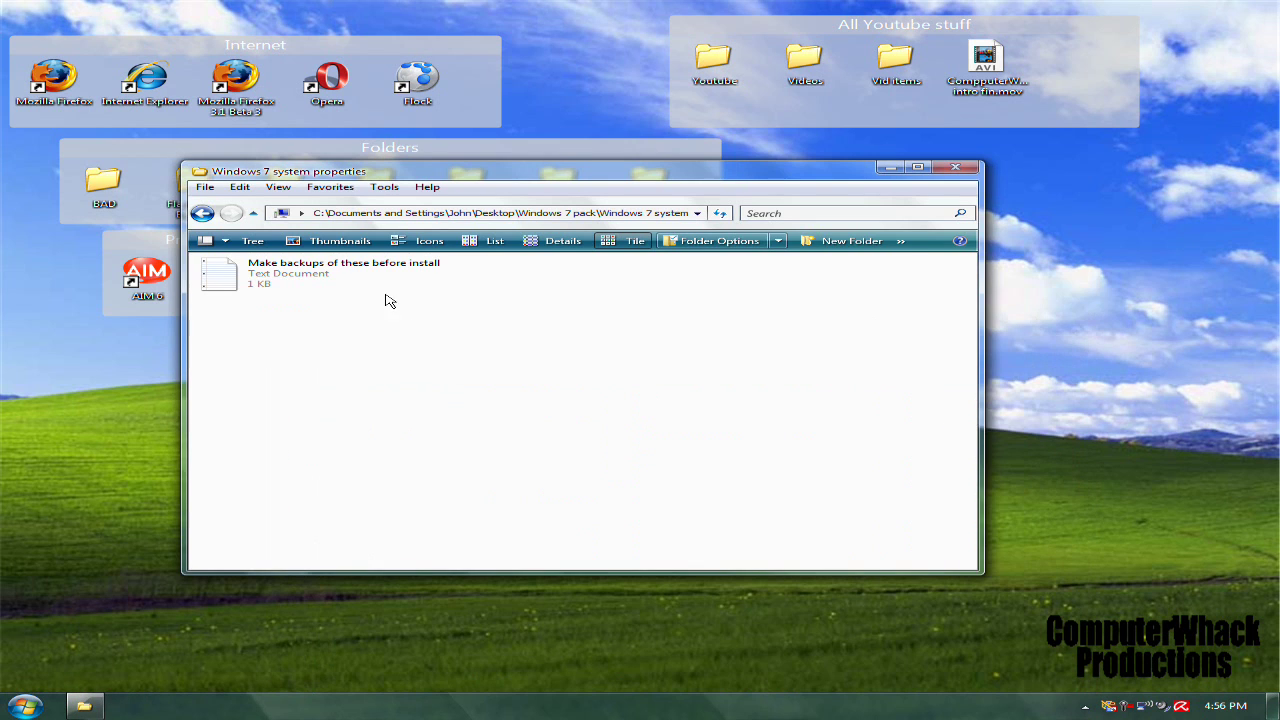
Step: Browse the Theme and Extra folders inside Windows 7 Style For Vista
left_click(202, 215)
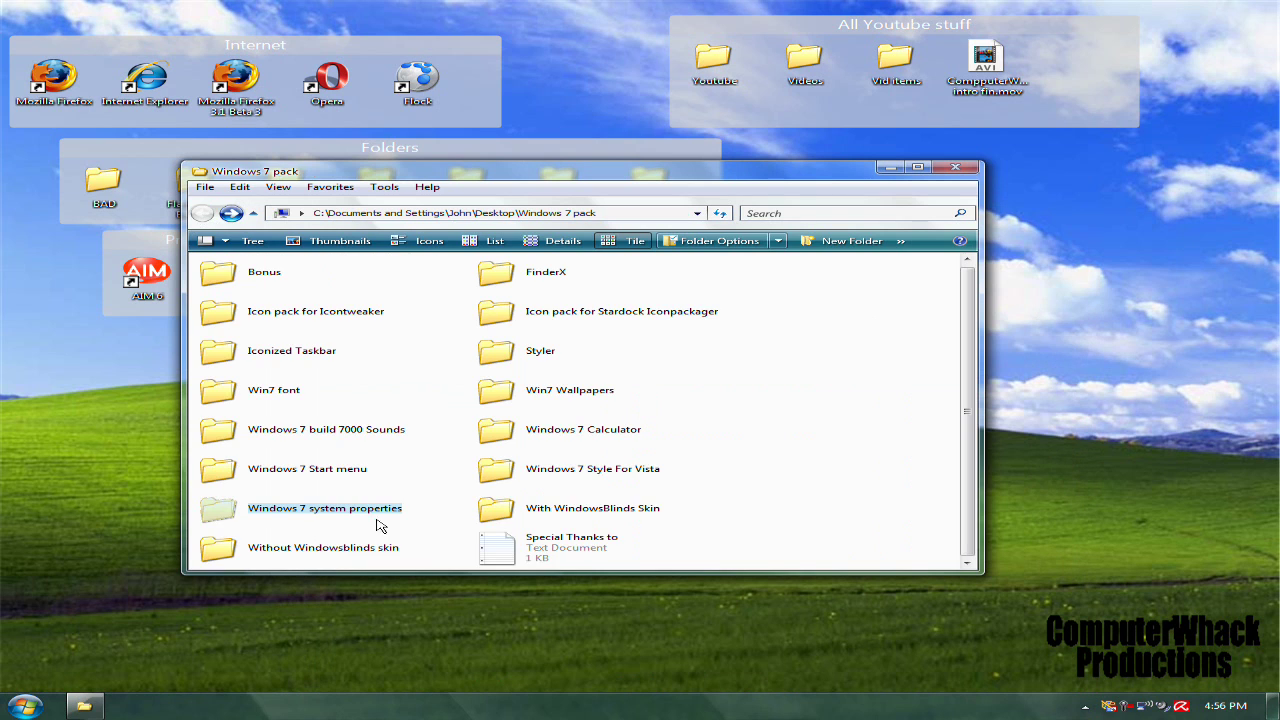
double_click(612, 472)
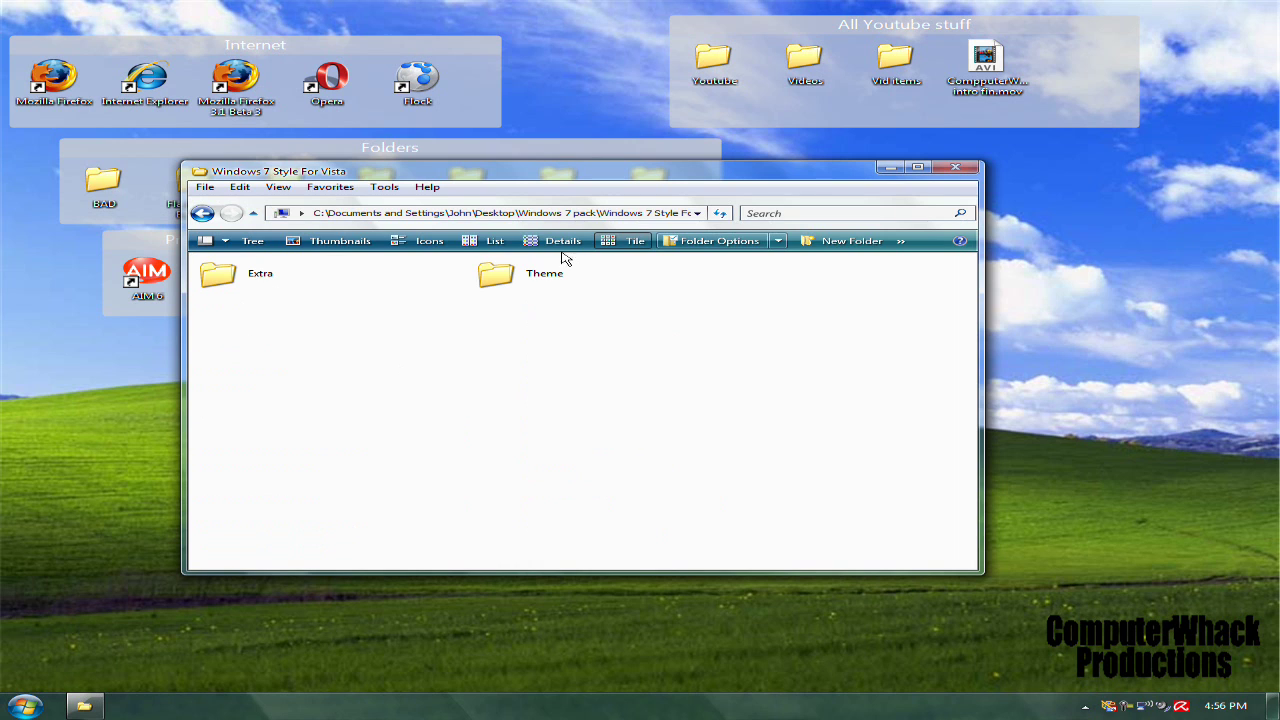
double_click(548, 286)
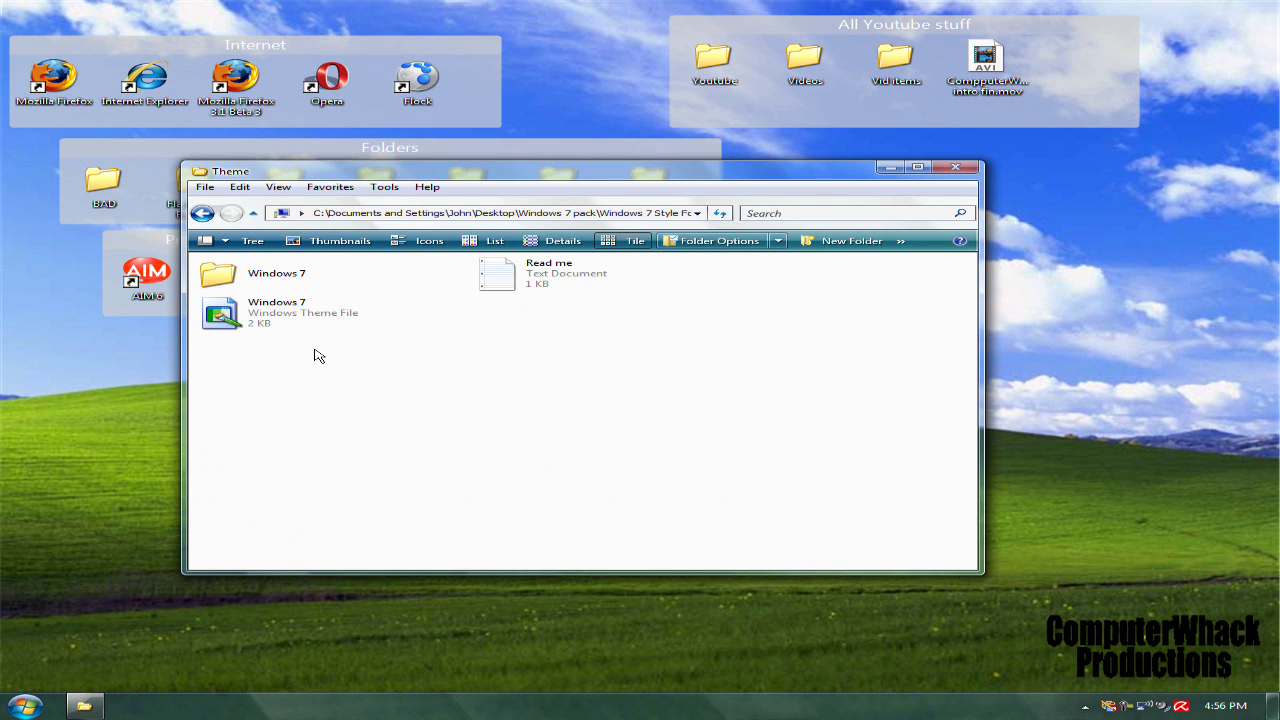
left_click_drag(310, 330, 464, 389)
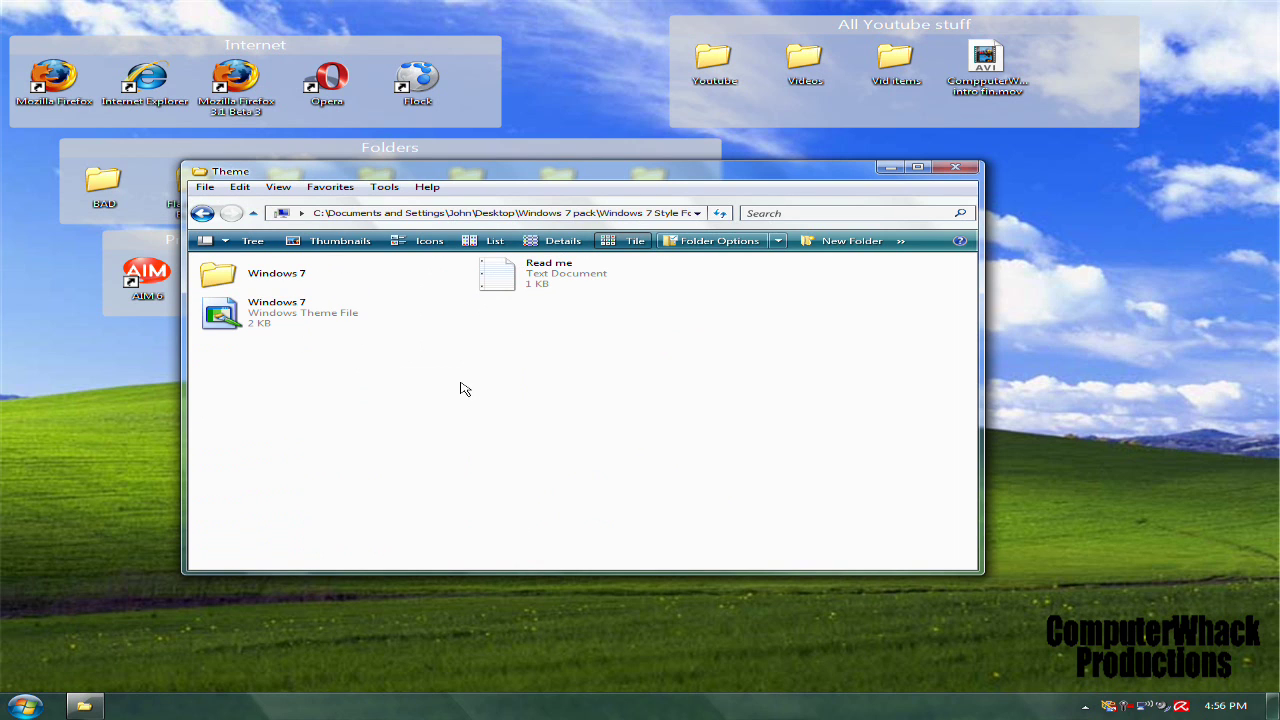
left_click(323, 318)
double_click(286, 274)
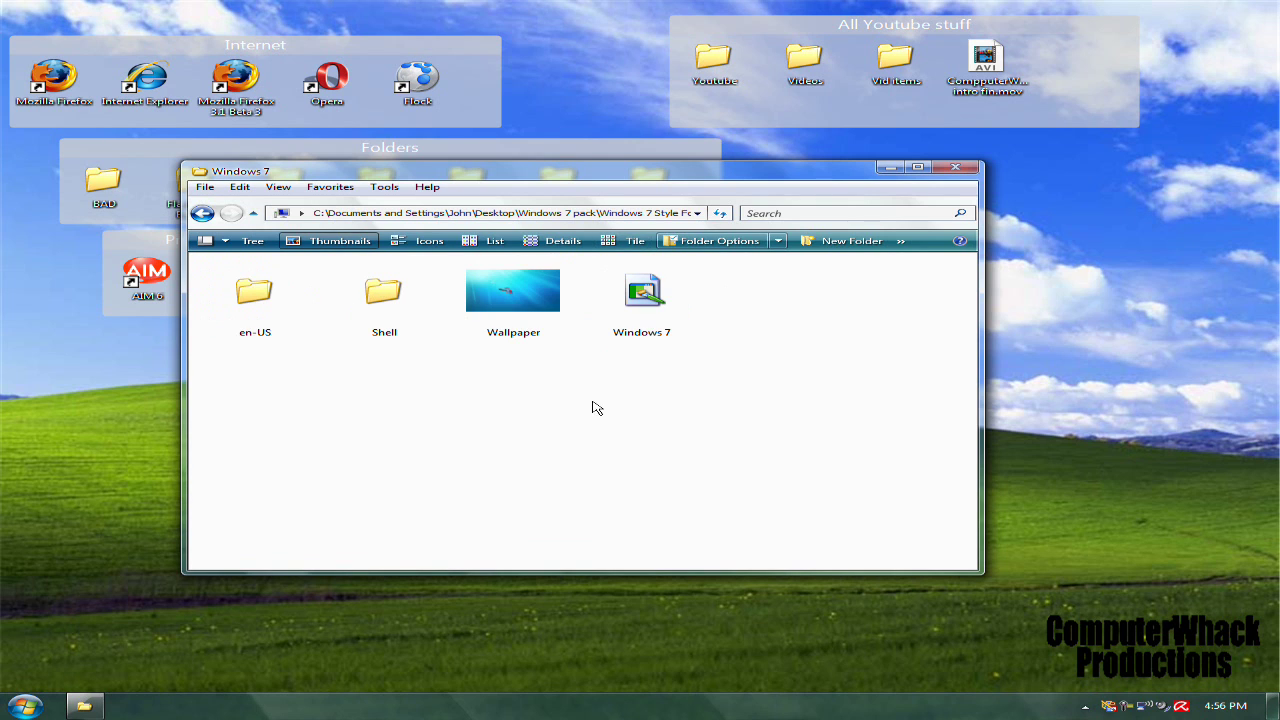
mouse_move(592, 404)
left_mouse_down()
mouse_move(243, 277)
mouse_move(590, 402)
left_mouse_up()
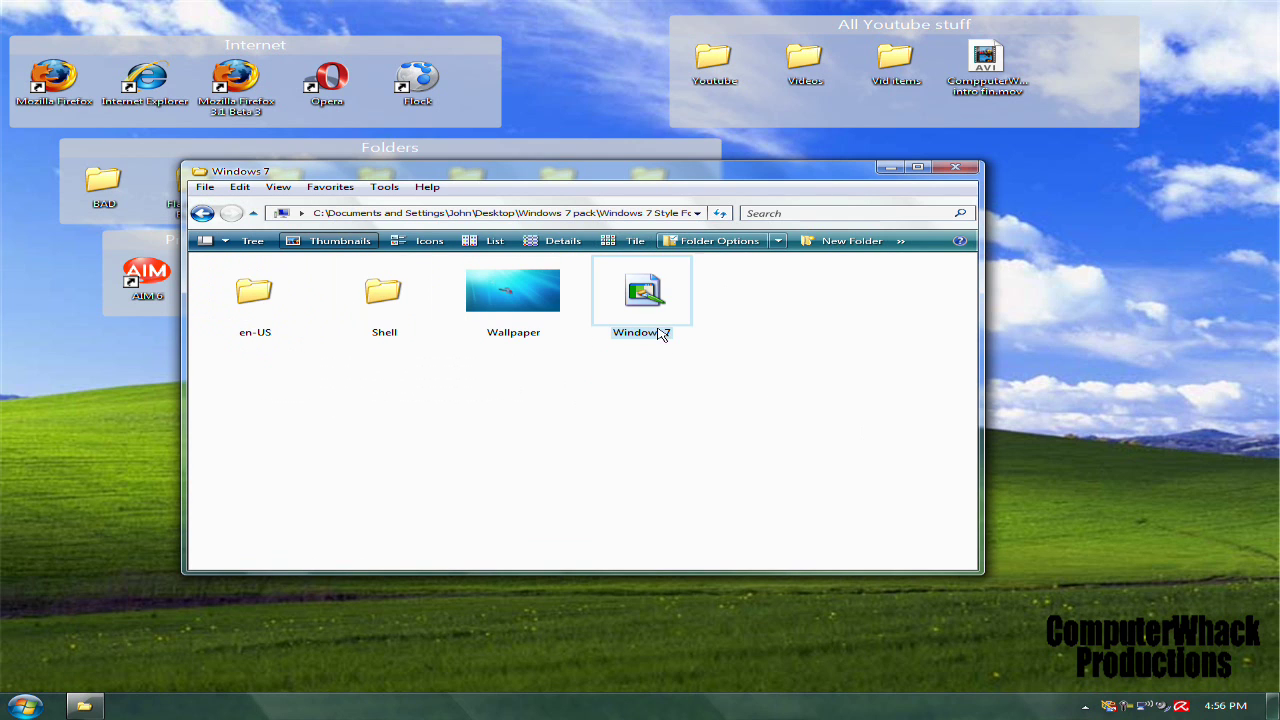
left_click(202, 216)
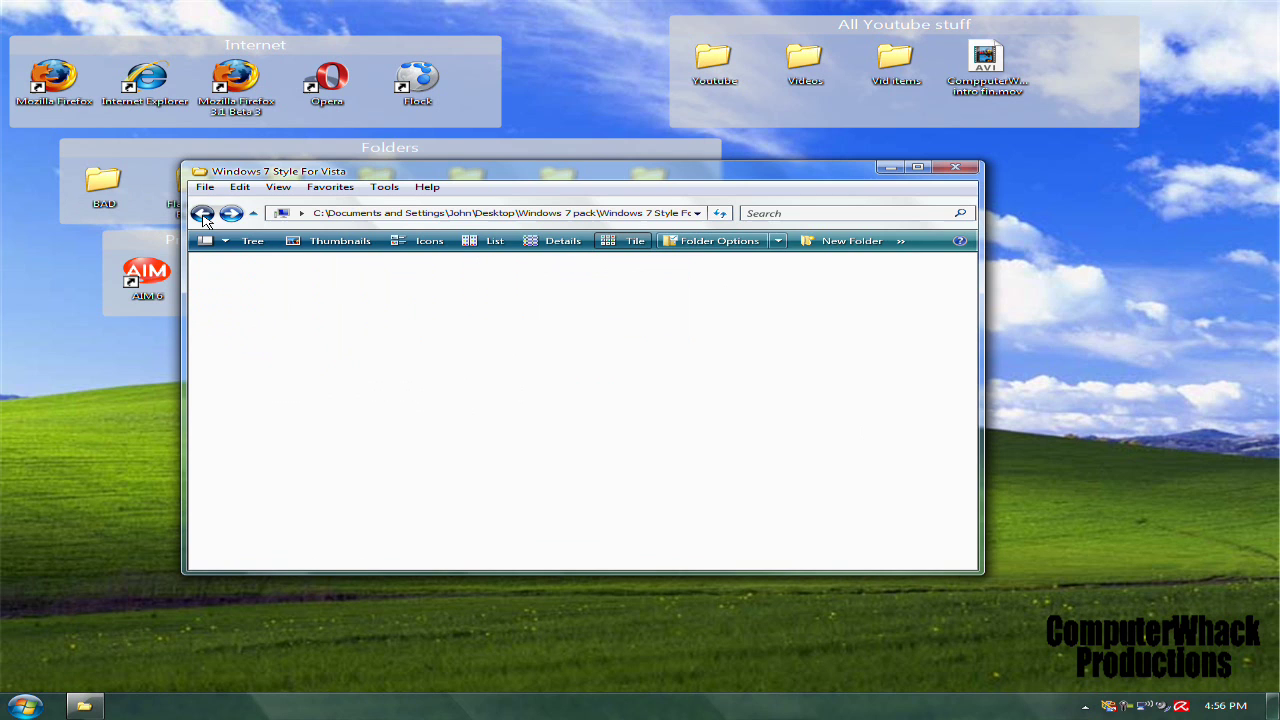
double_click(271, 277)
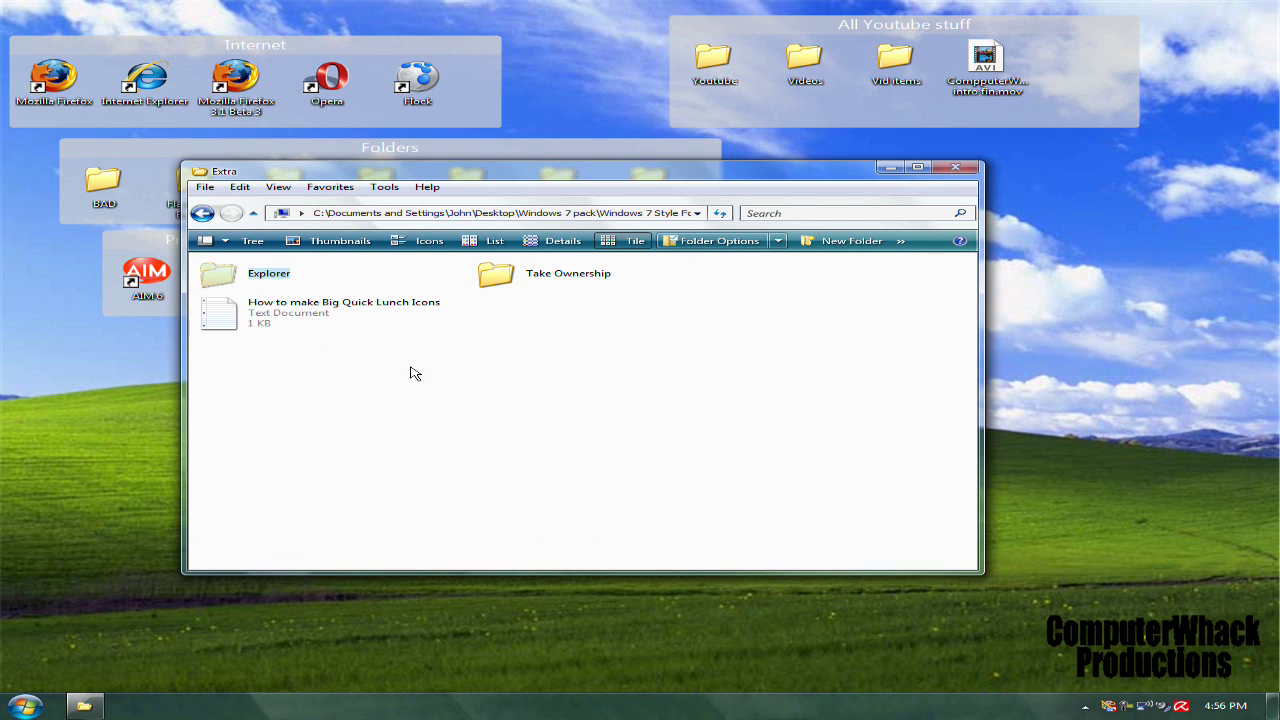
left_click(210, 215)
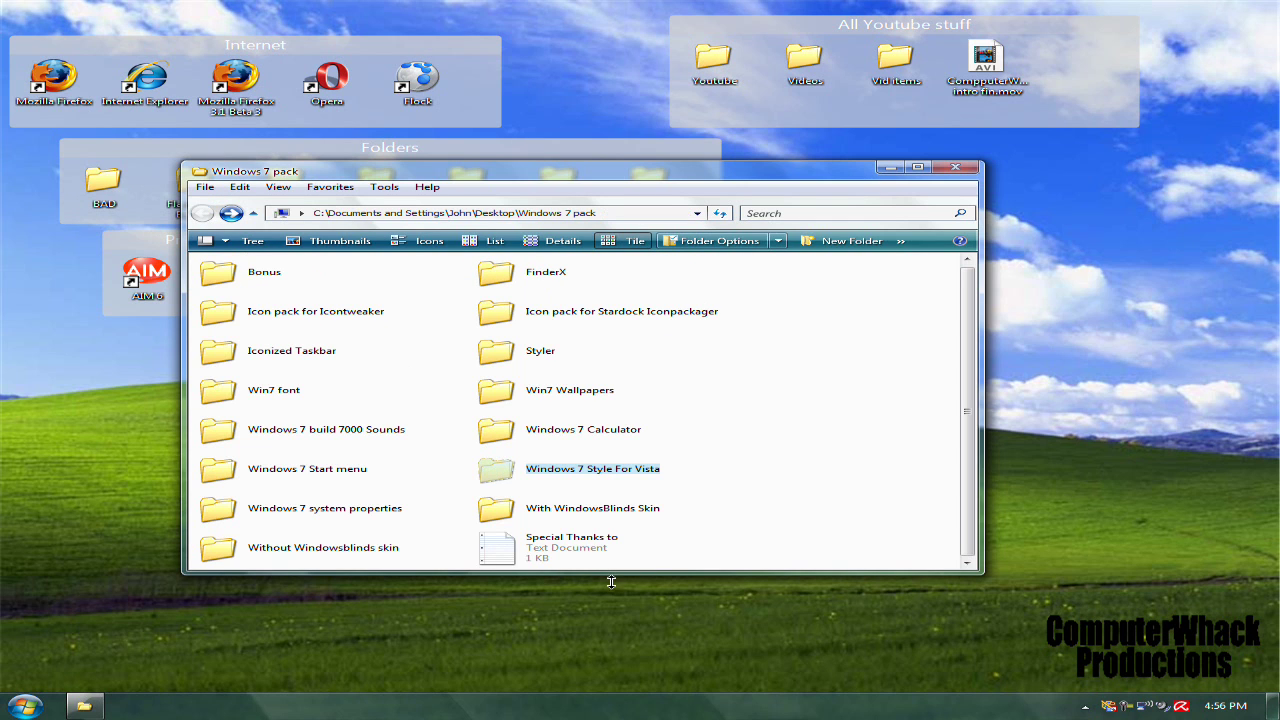
Step: Move the Vistart folder from Windows 7 Start menu onto the desktop
double_click(321, 472)
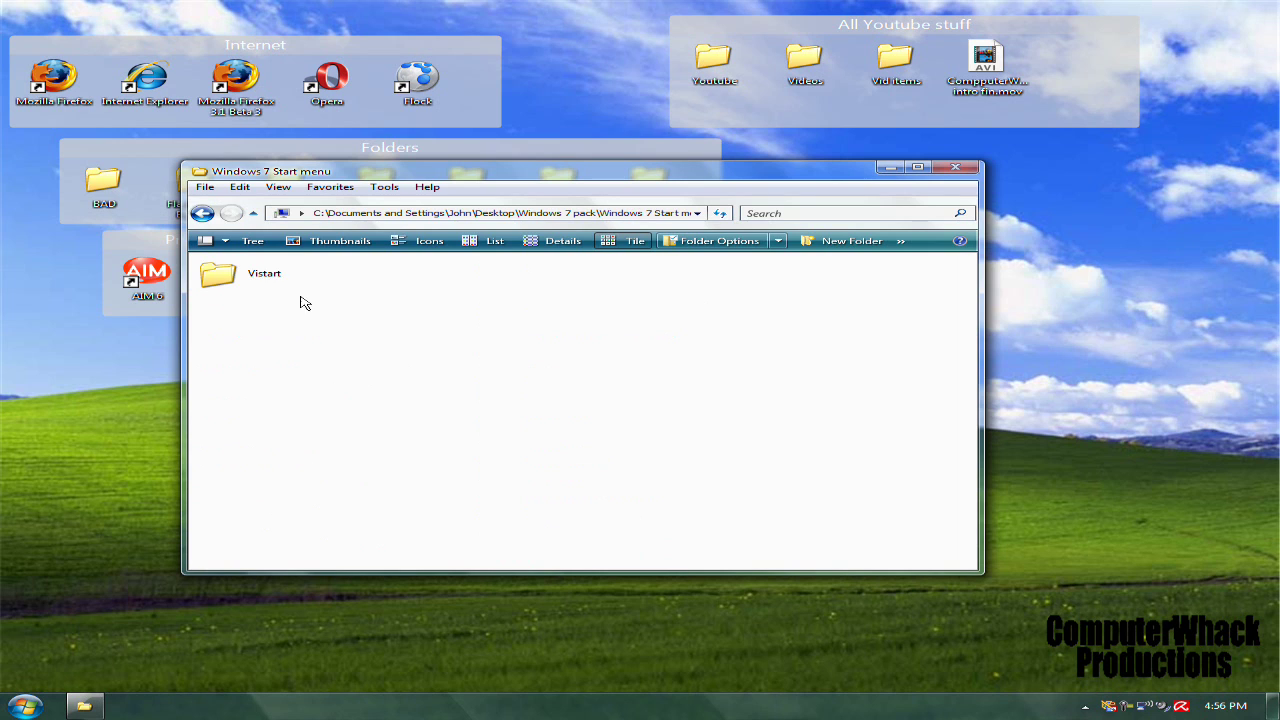
left_click_drag(262, 274, 748, 389)
mouse_move(266, 278)
left_click_drag(252, 280, 450, 405)
left_click_drag(270, 281, 370, 456)
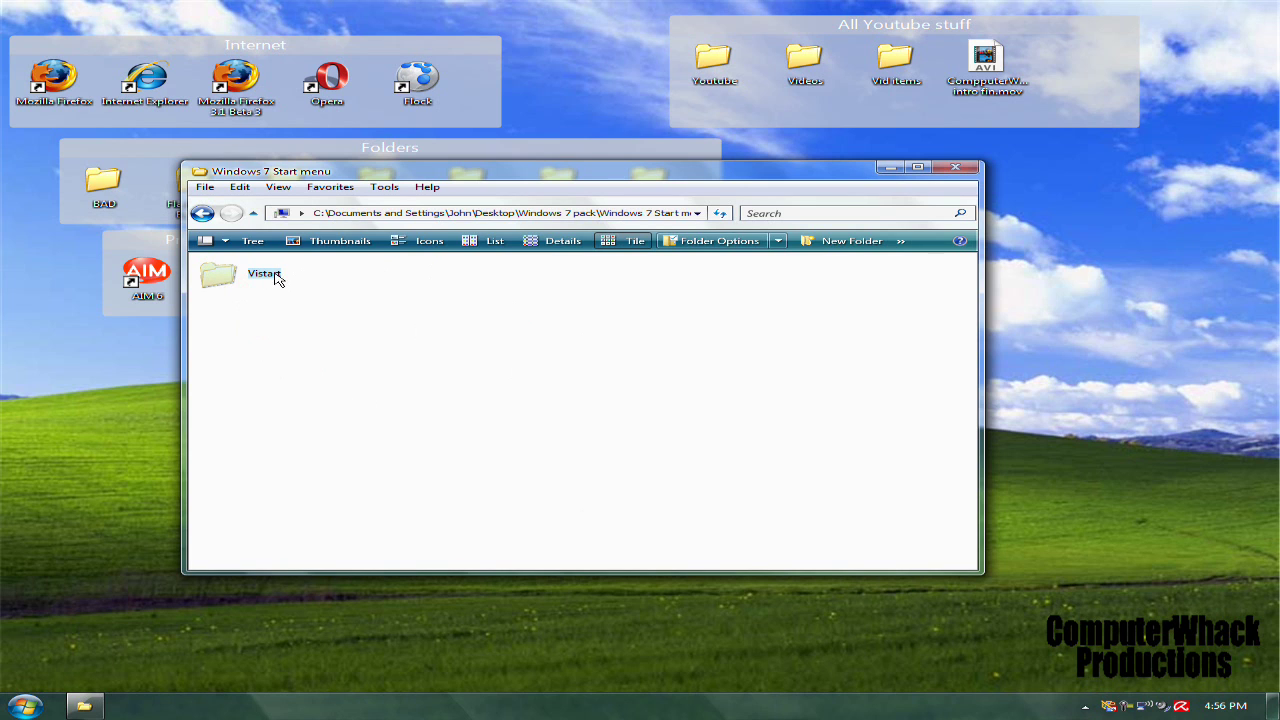
left_click_drag(275, 279, 123, 410)
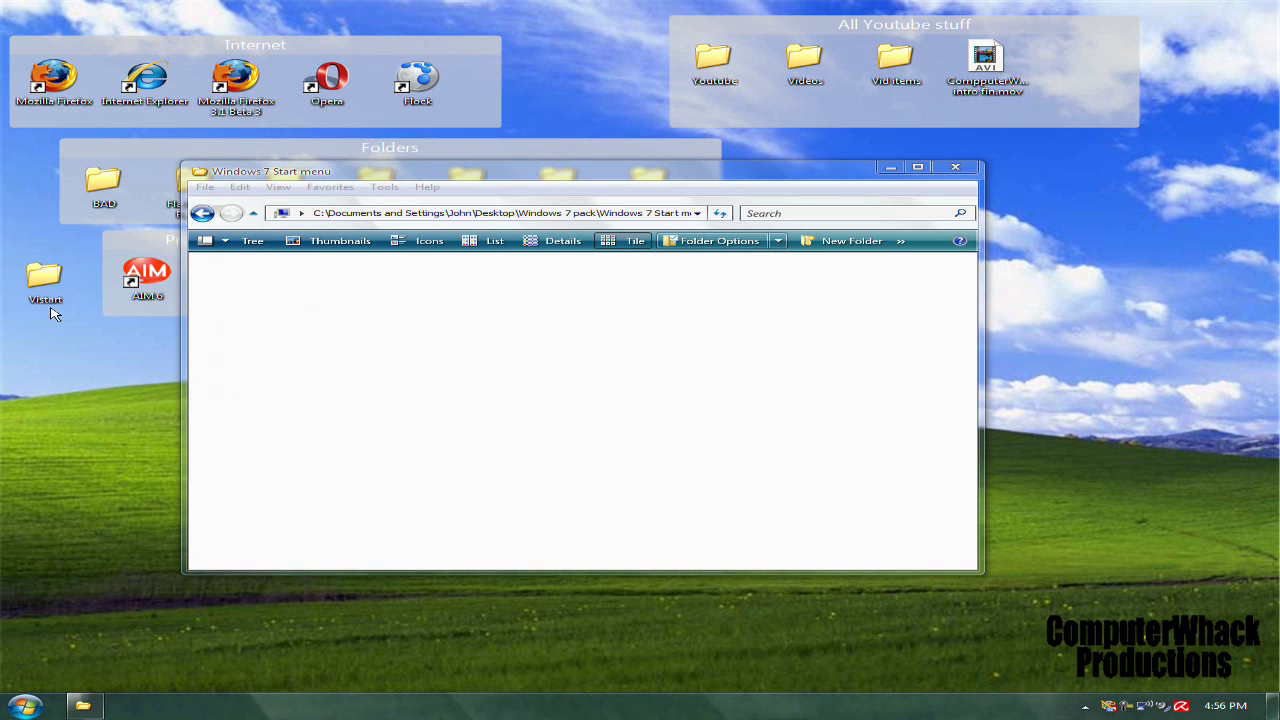
double_click(45, 288)
left_click(795, 19)
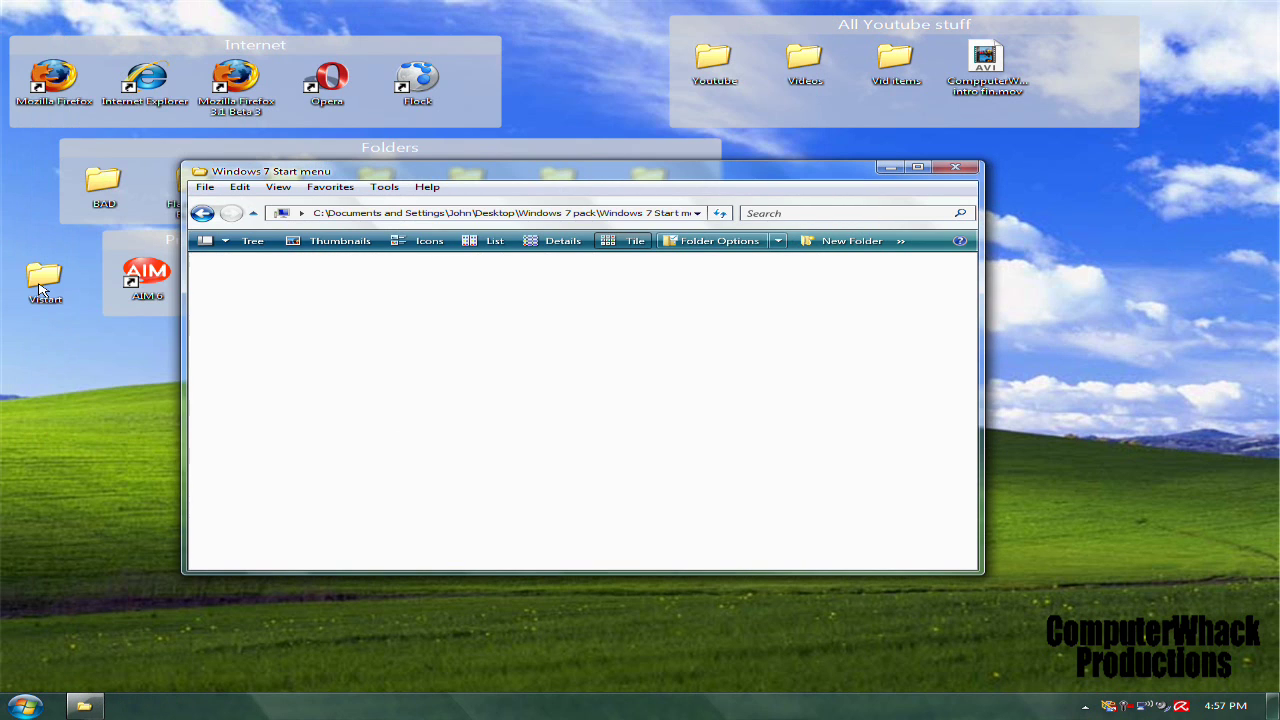
left_click(42, 288)
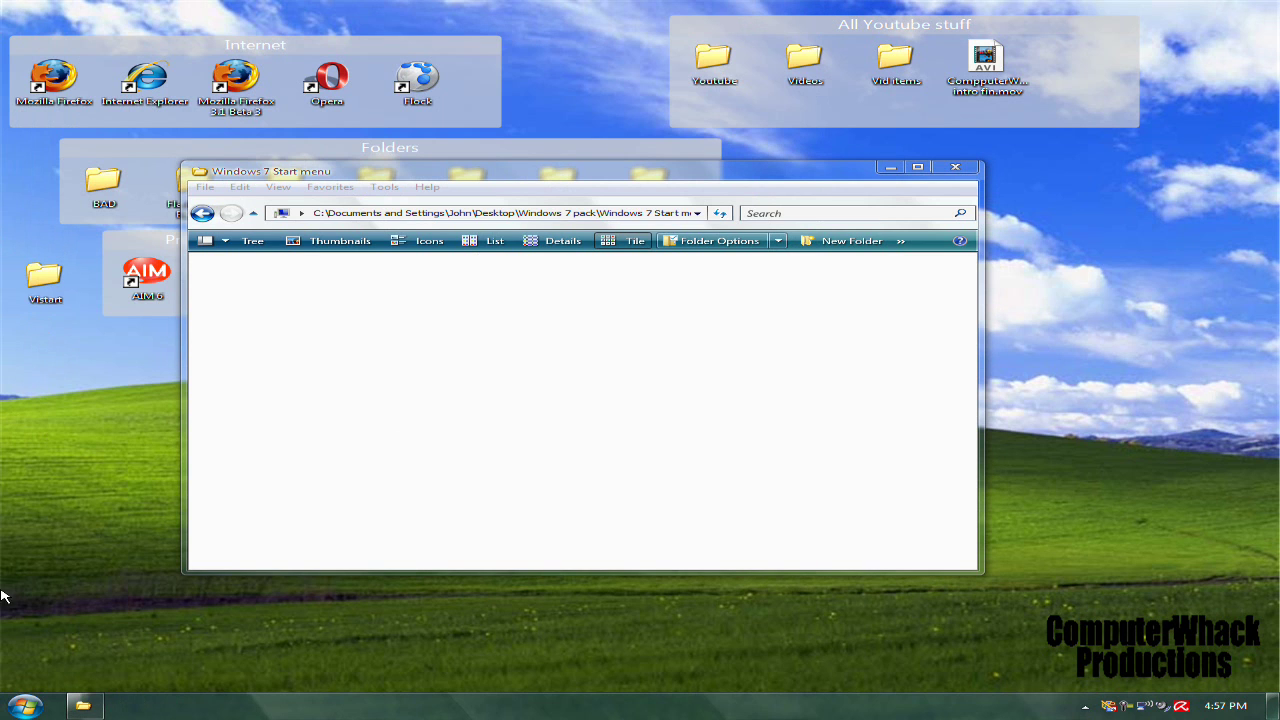
left_click(24, 706)
left_click(42, 228)
Step: Launch ViStart from the desktop Vistart folder and open its Windows 7-style Start menu
double_click(46, 298)
double_click(388, 254)
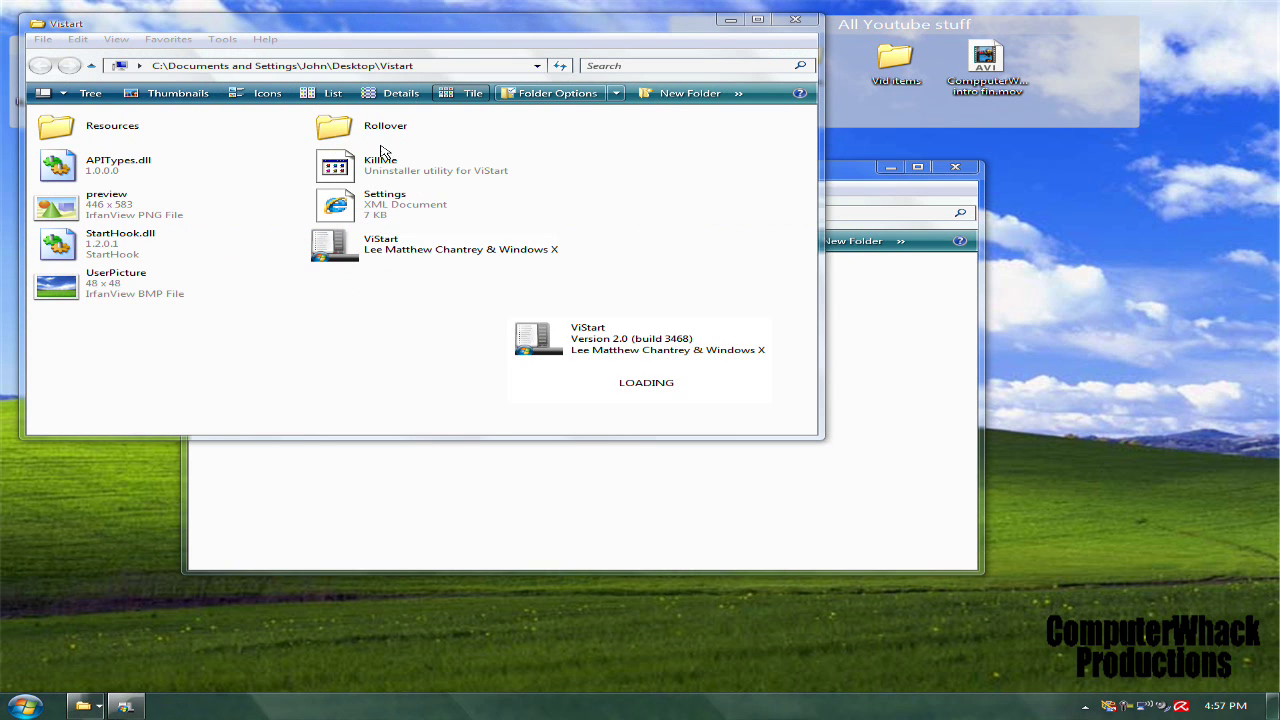
double_click(123, 127)
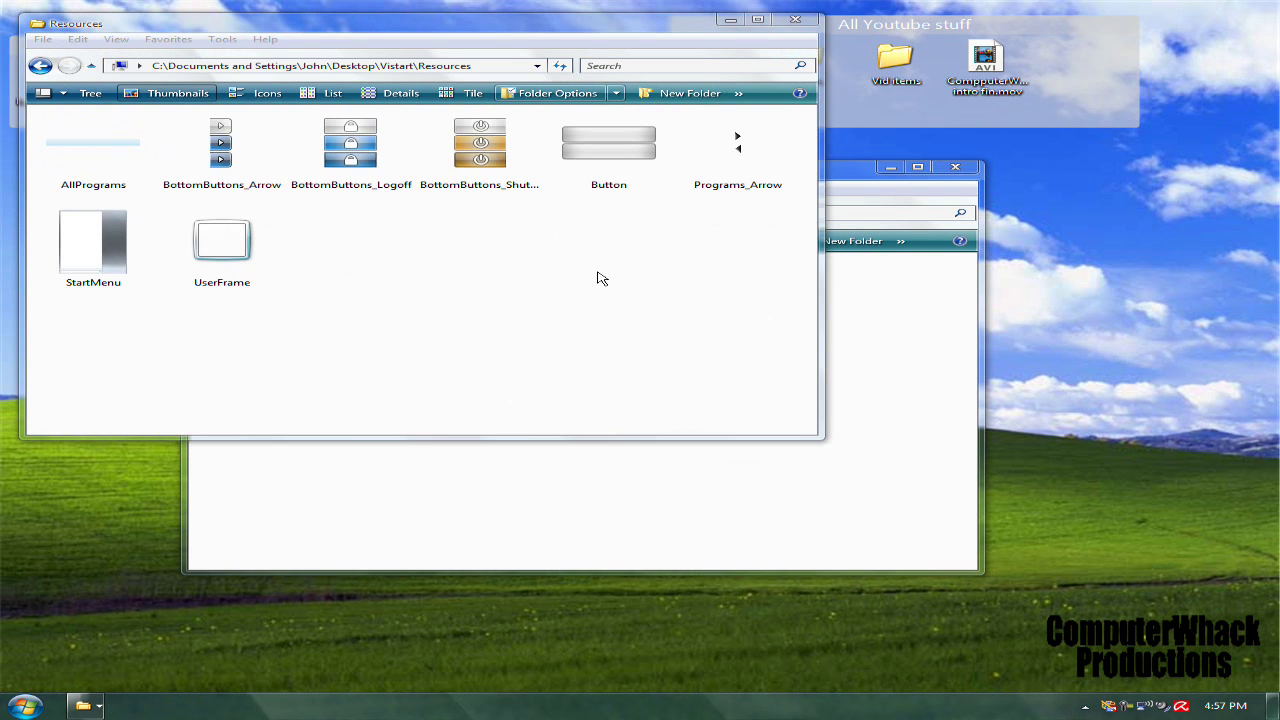
left_click_drag(692, 273, 245, 210)
left_click(40, 65)
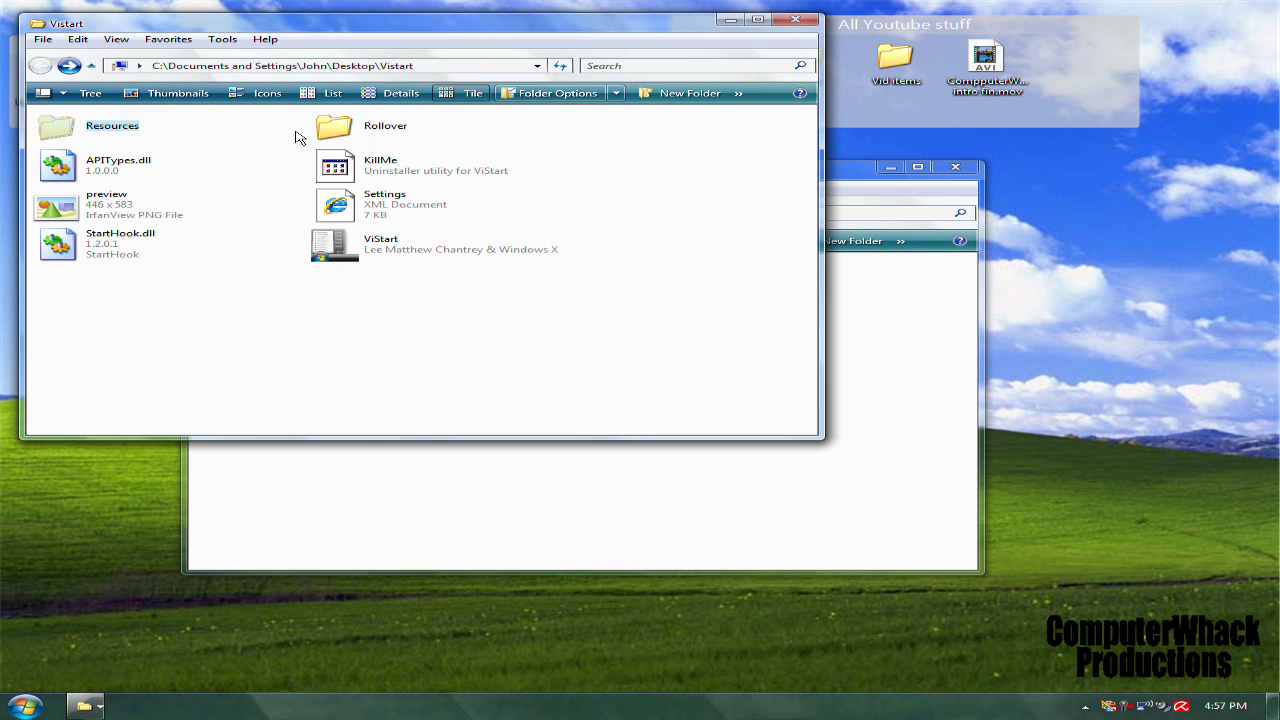
left_click(336, 128)
double_click(336, 128)
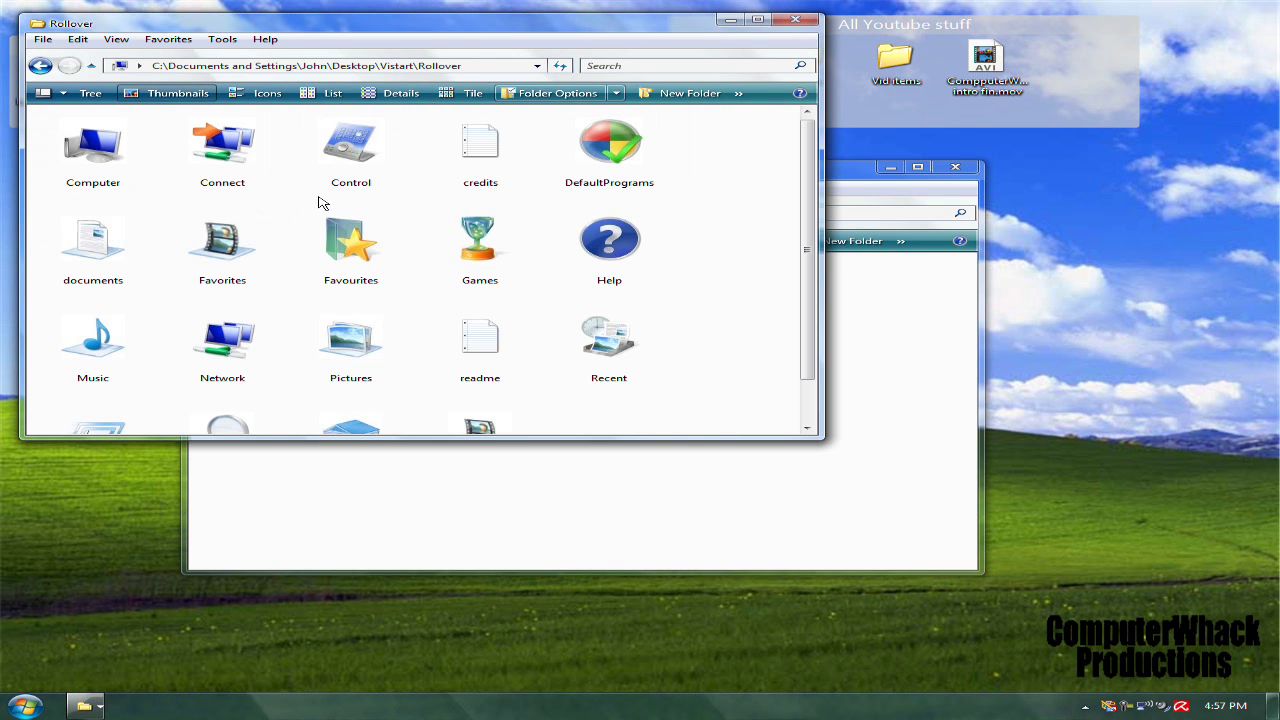
left_click(795, 20)
left_click(25, 706)
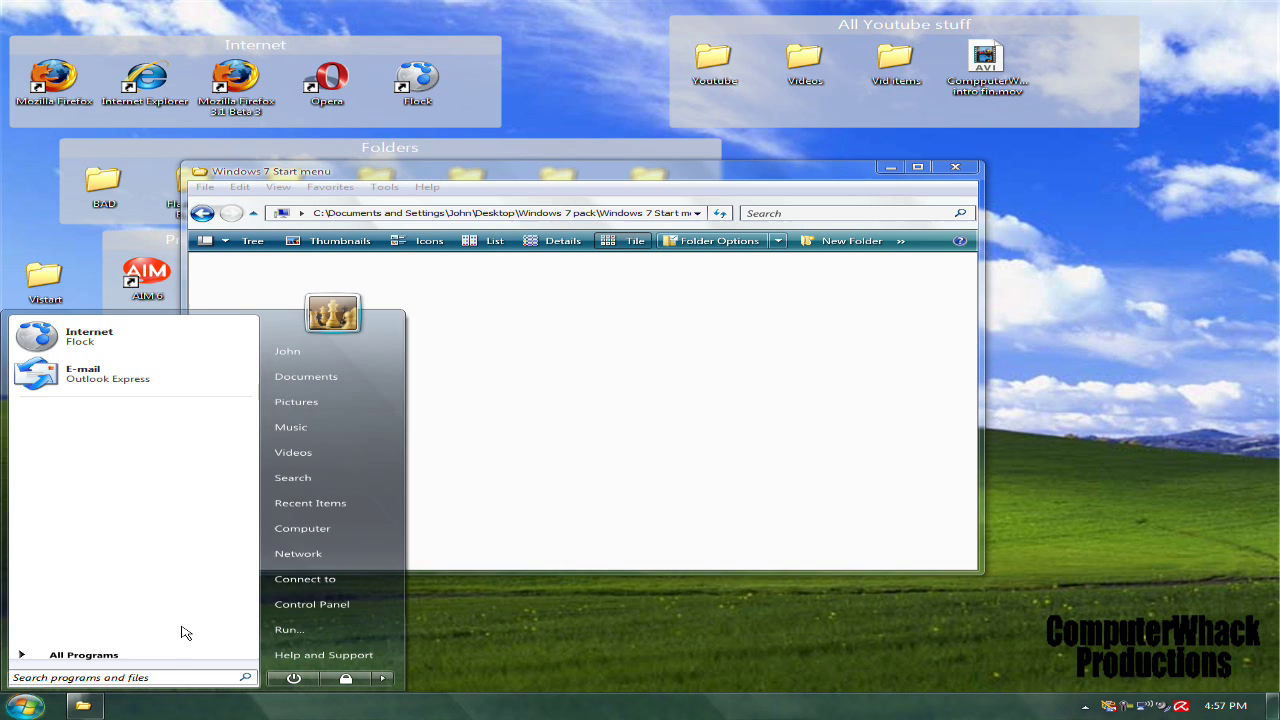
Step: Open the Windows 7 Calculator folder and the C:\WINDOWS\system32 folder
key("Escape")
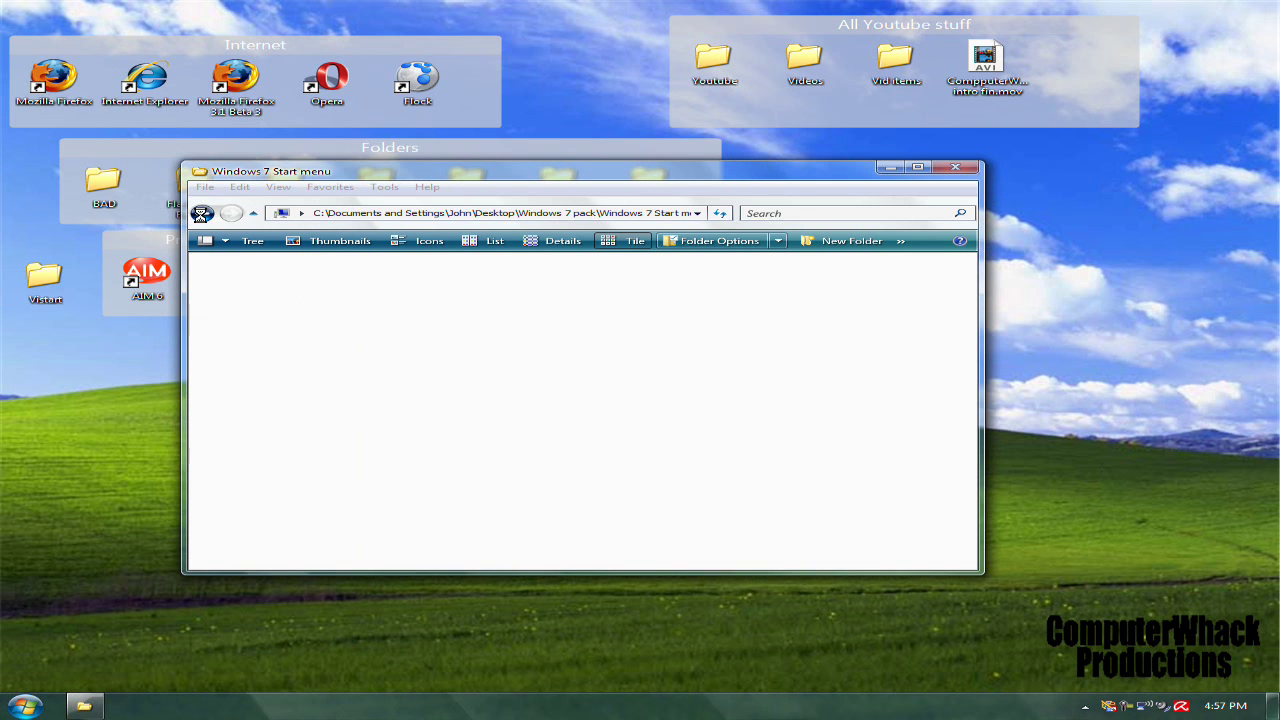
left_click(201, 213)
double_click(540, 432)
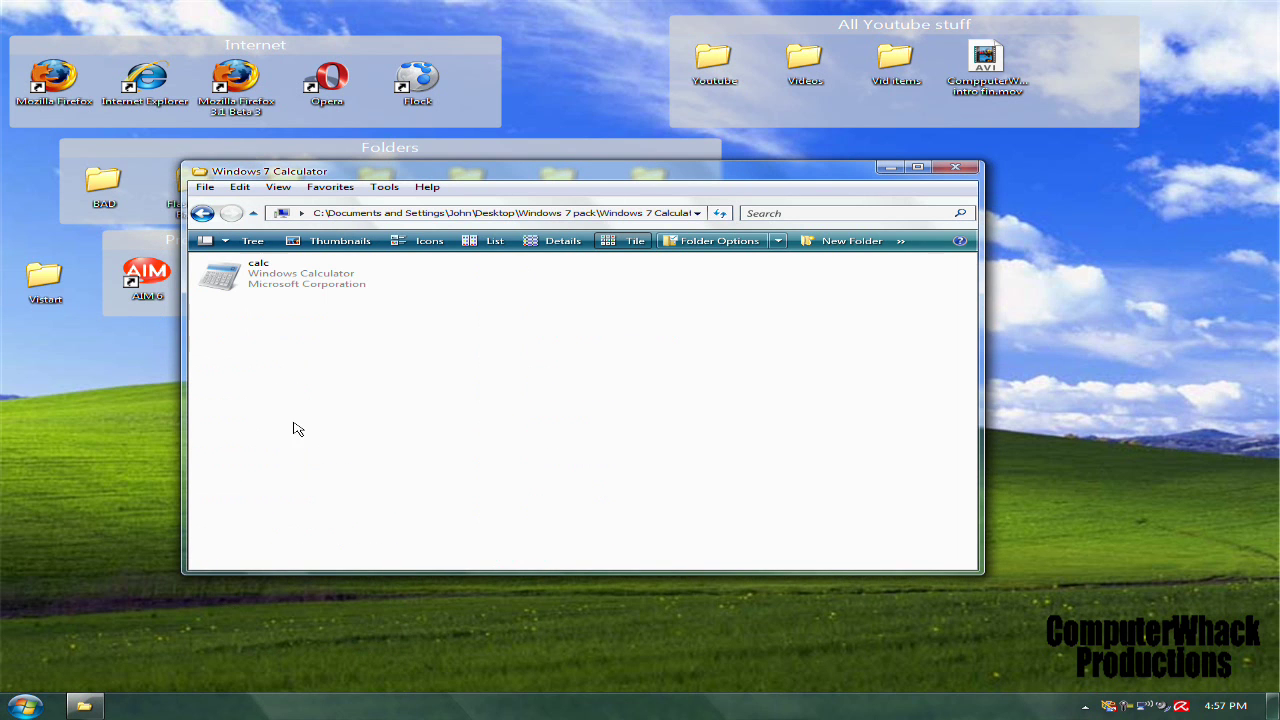
left_click(24, 706)
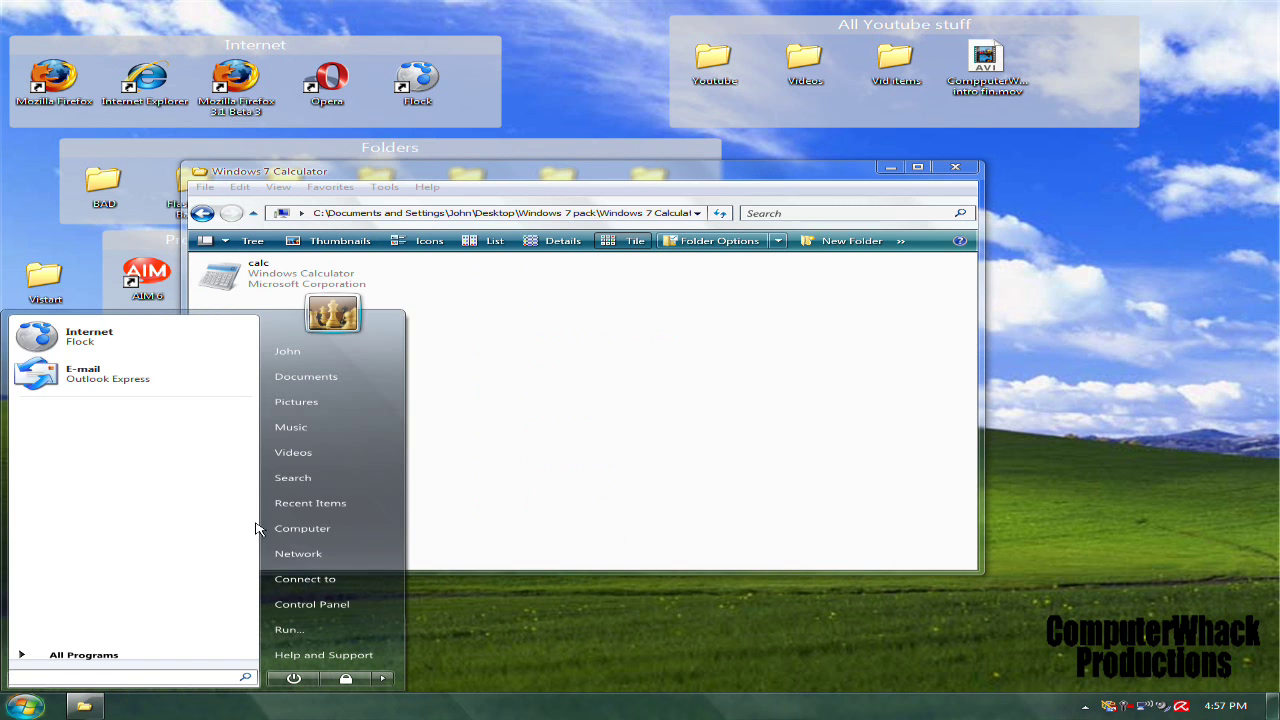
left_click(318, 530)
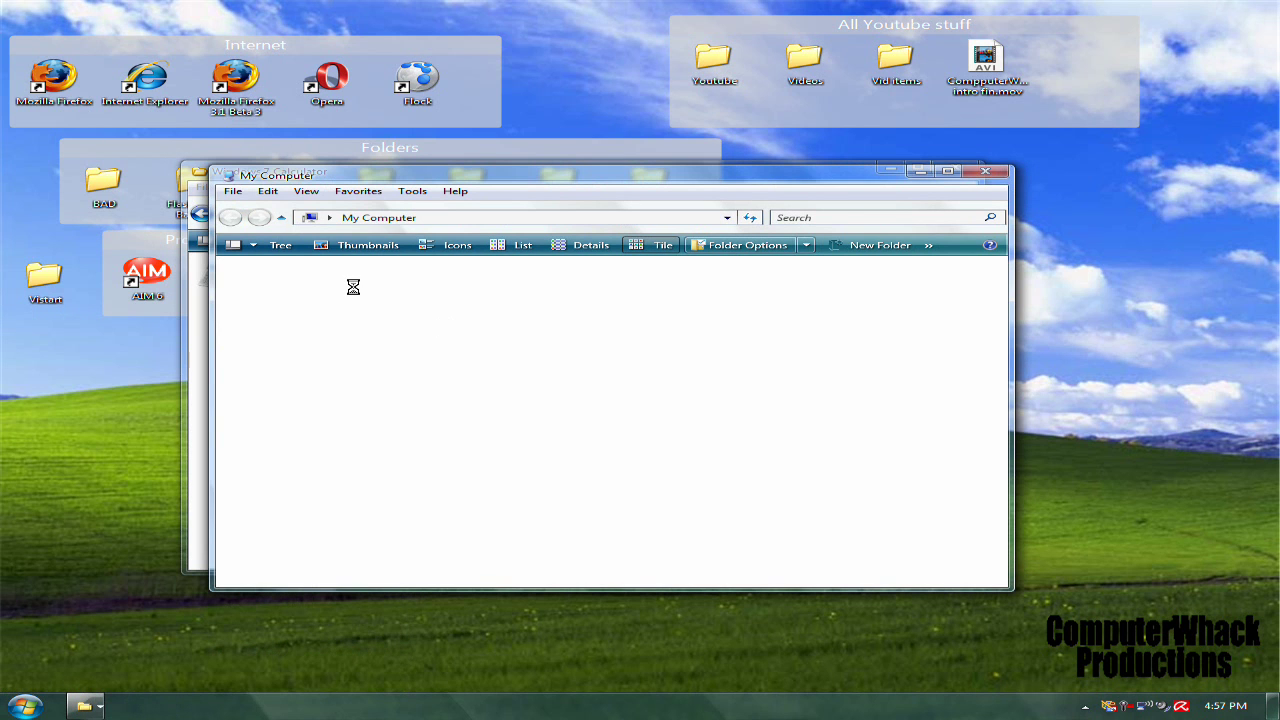
double_click(343, 280)
scroll(443, 451, "down", 5)
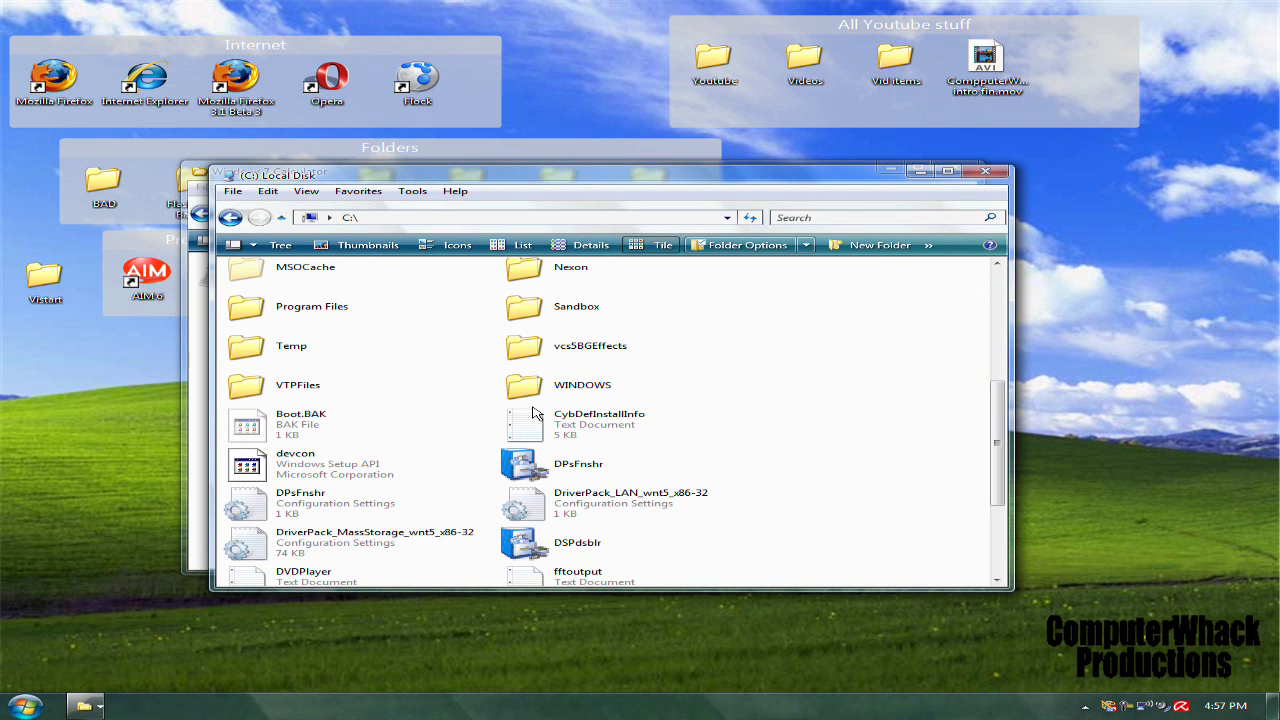
double_click(570, 390)
scroll(489, 460, "down", 5)
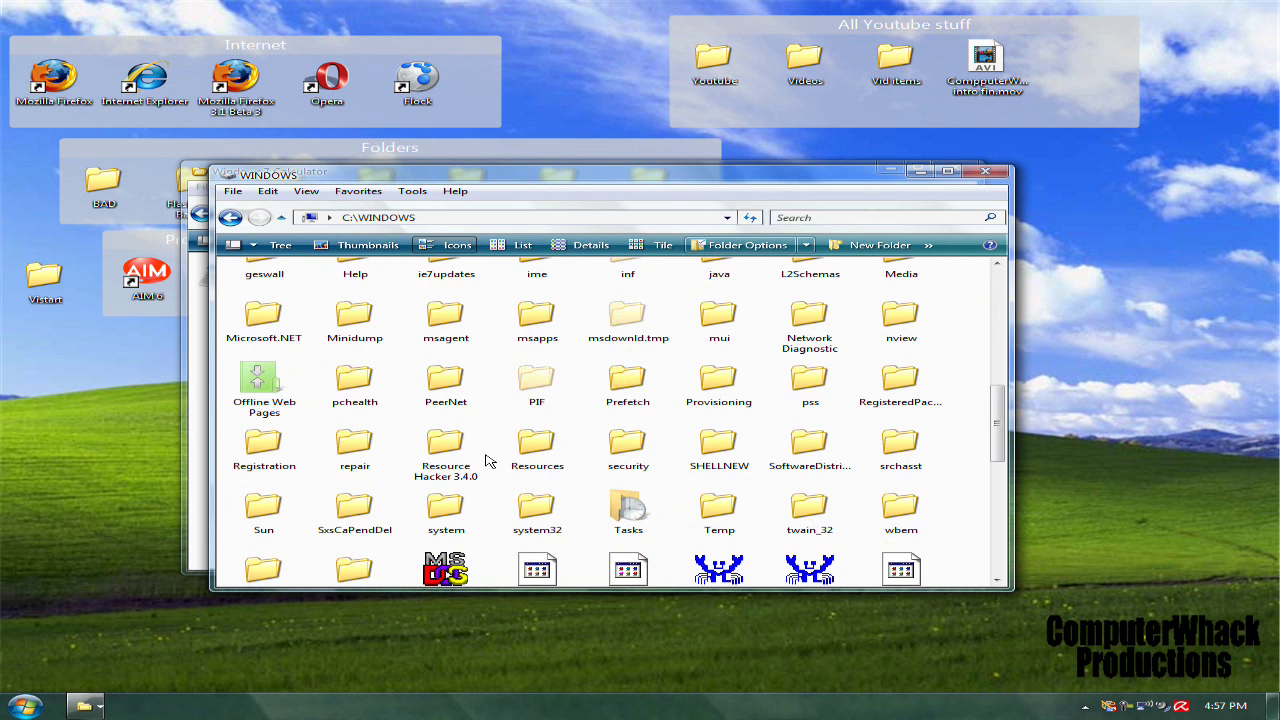
double_click(537, 510)
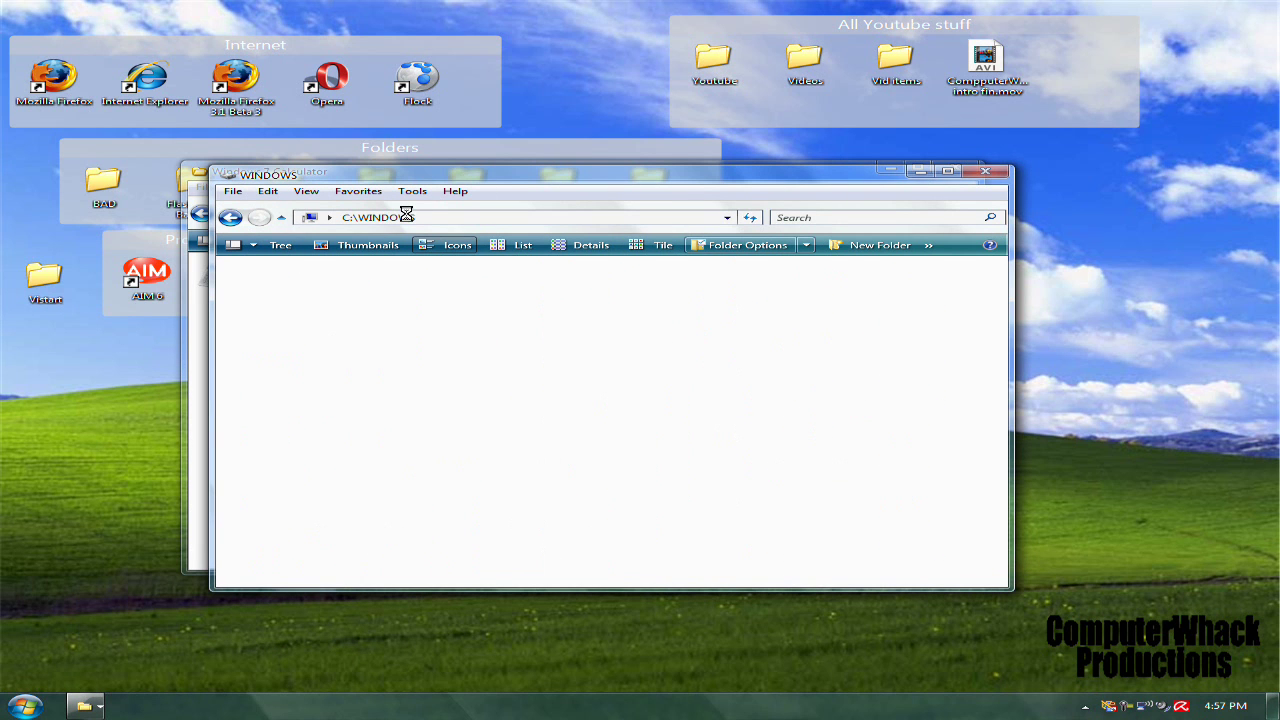
Step: Move calc into system32, replacing the existing file and dismissing the file protection warning
left_click_drag(427, 180, 492, 487)
left_click(712, 420)
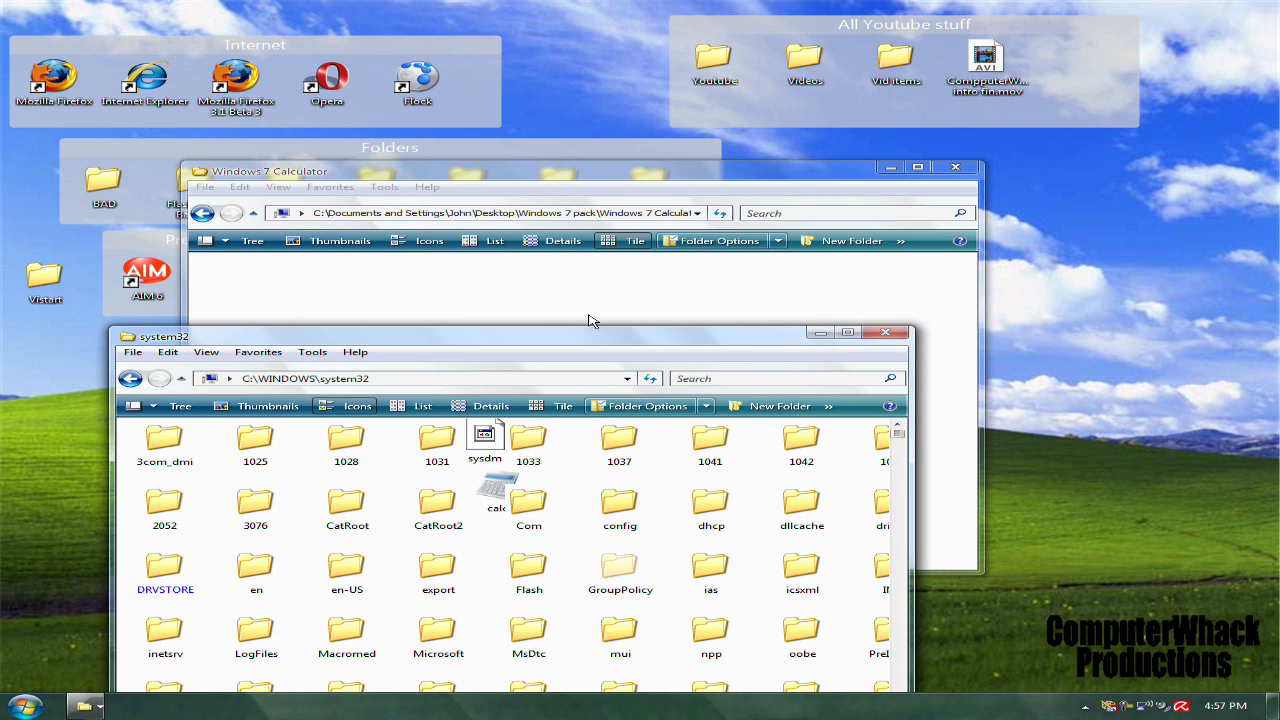
left_click(885, 332)
left_click(777, 398)
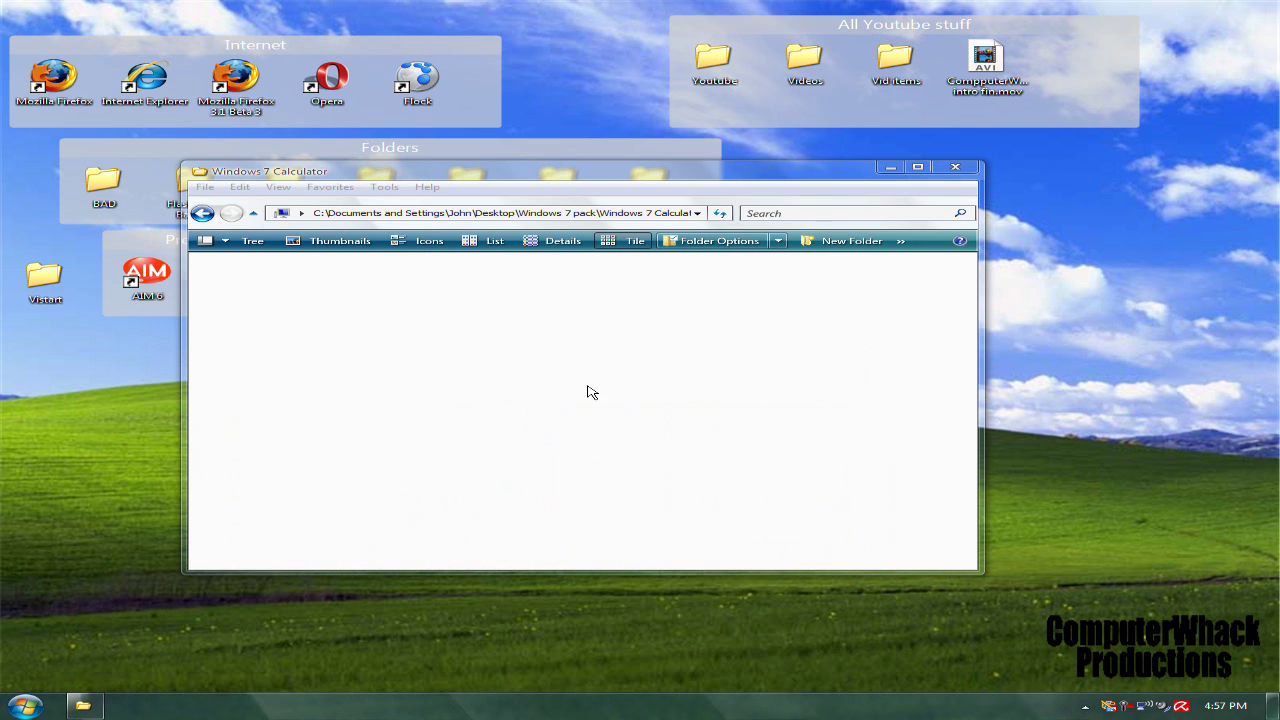
Step: Open the Windows 7 build 7000 Sounds folder and select its WAV files
left_click(202, 213)
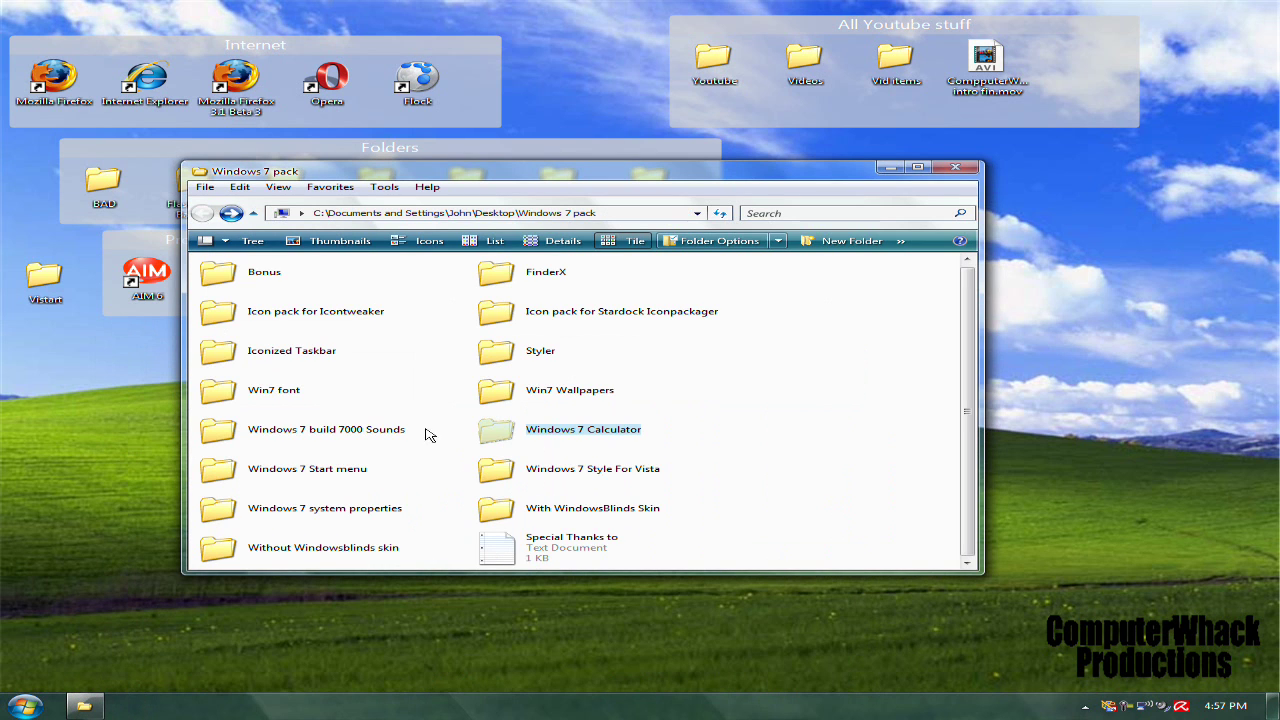
double_click(305, 436)
left_click_drag(757, 314, 32, 297)
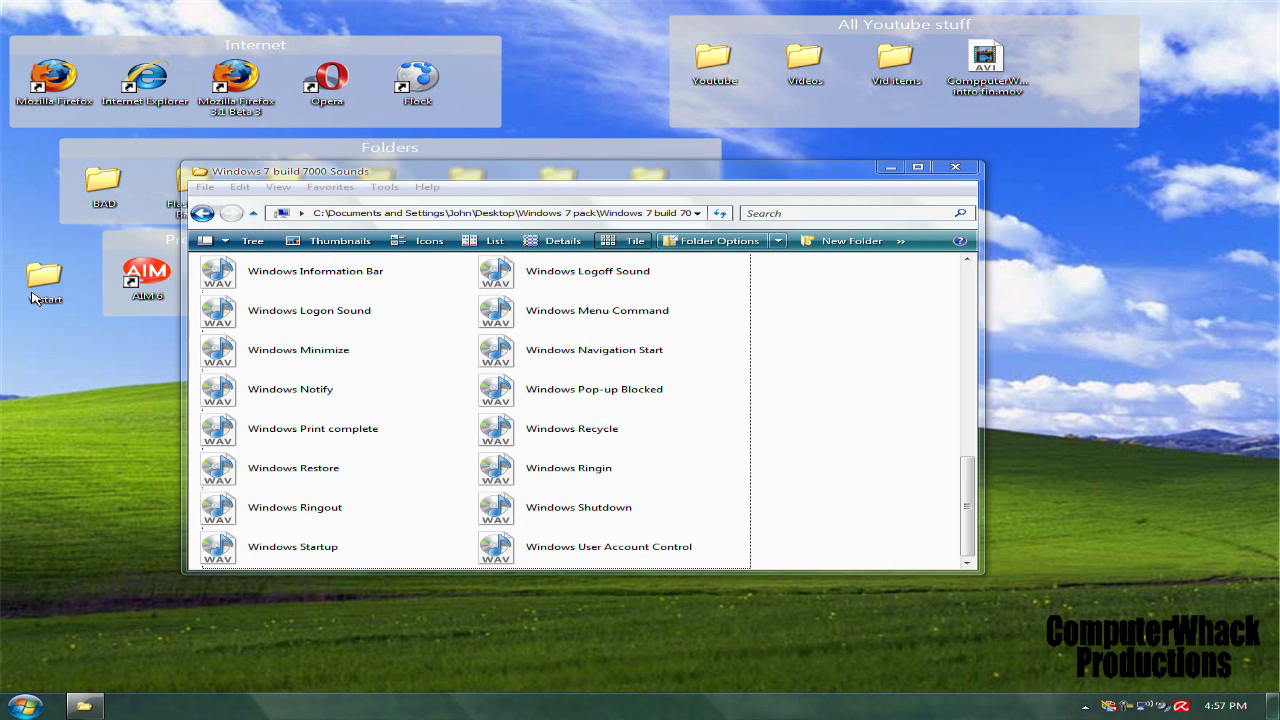
left_click_drag(821, 375, 752, 565)
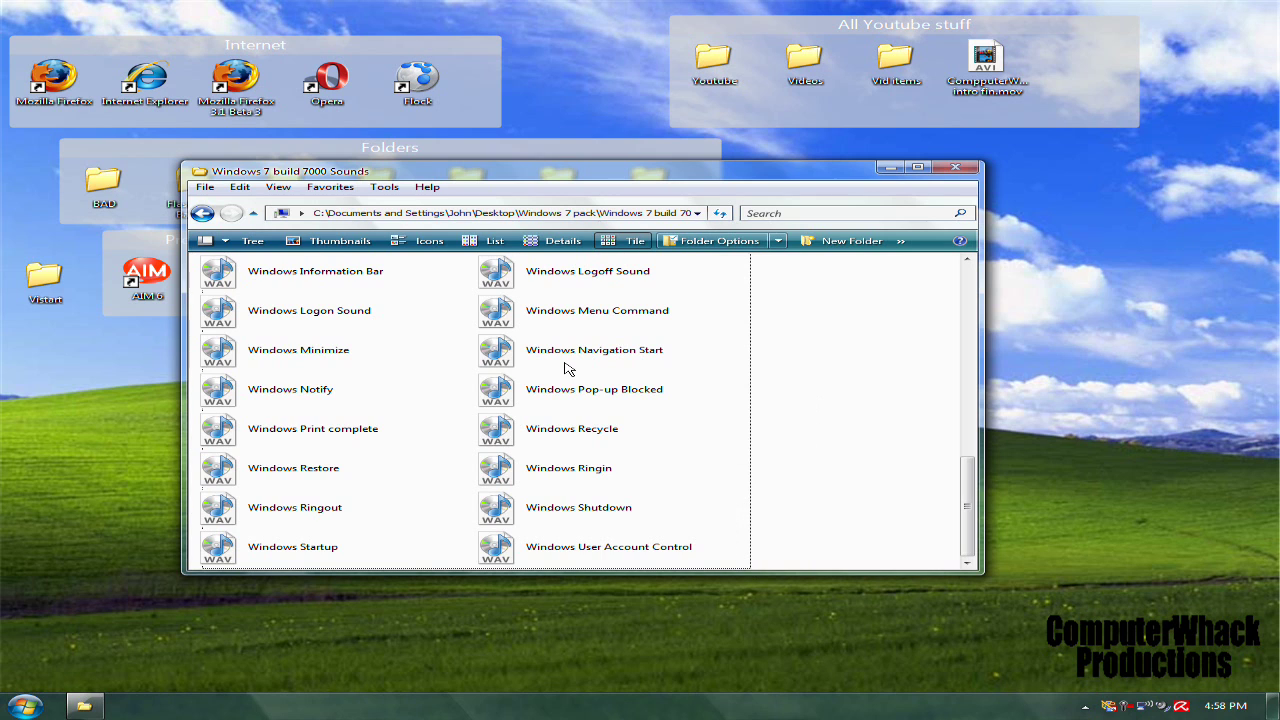
Step: Move the Windows 7 build 7000 Sounds folder onto the desktop and open the Start menu
left_click(202, 213)
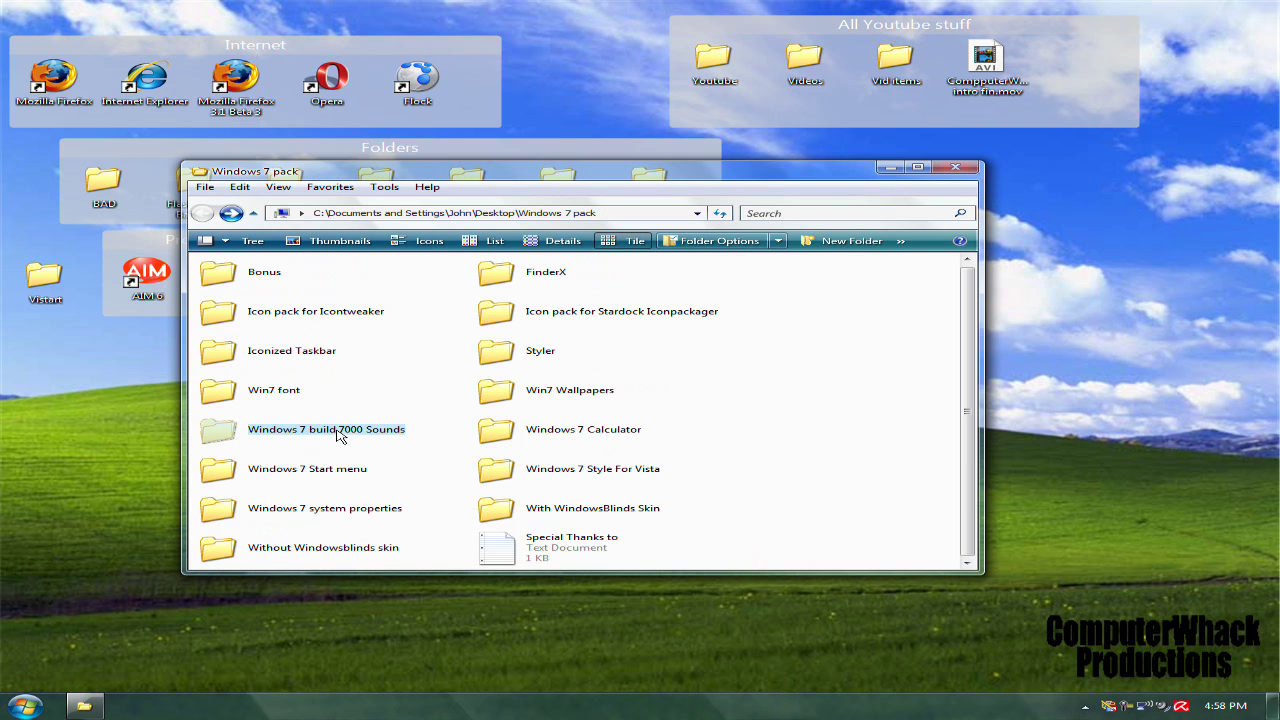
left_click_drag(337, 435, 32, 382)
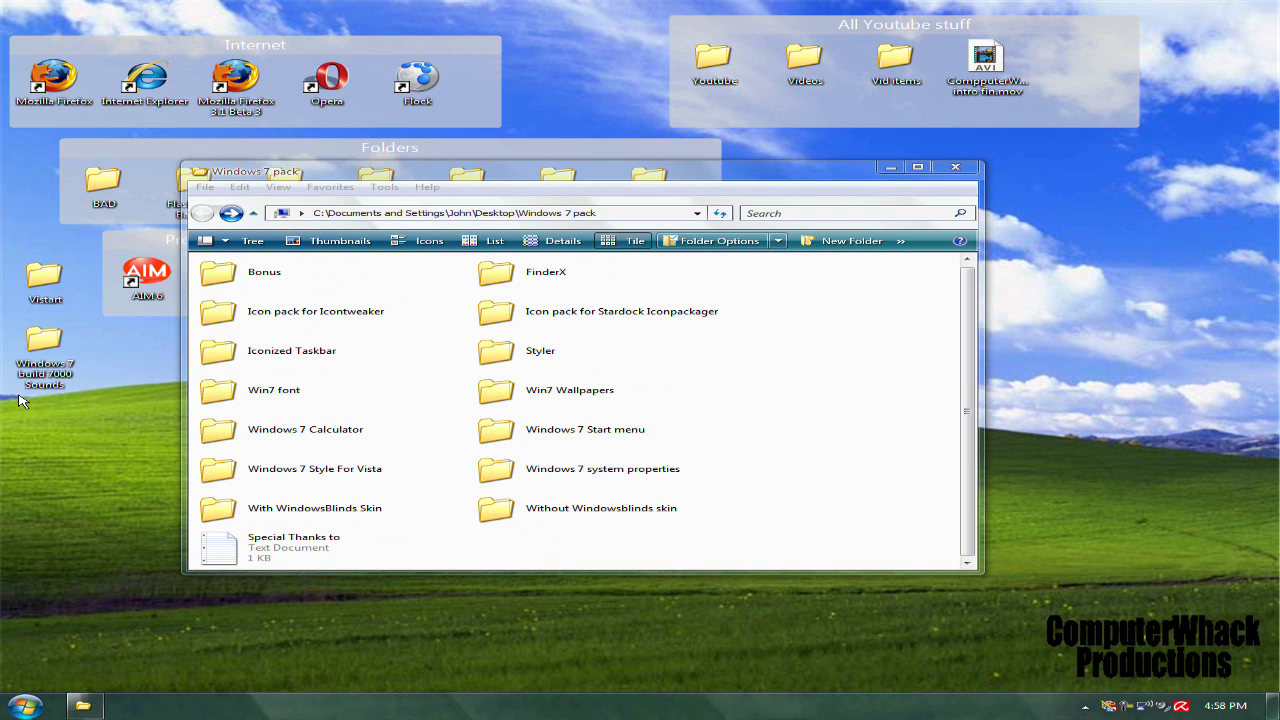
key("super")
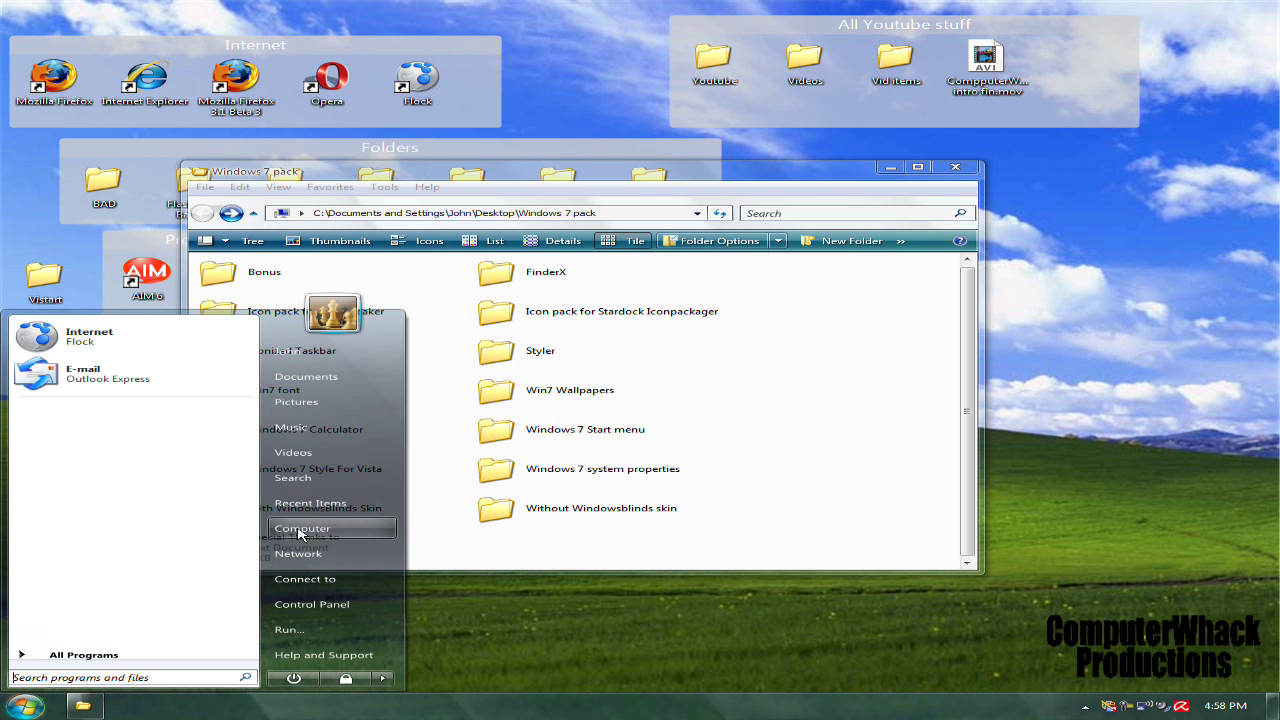
Step: Open the Sounds tab of Sounds and Audio Devices from the Control Panel
left_click(310, 605)
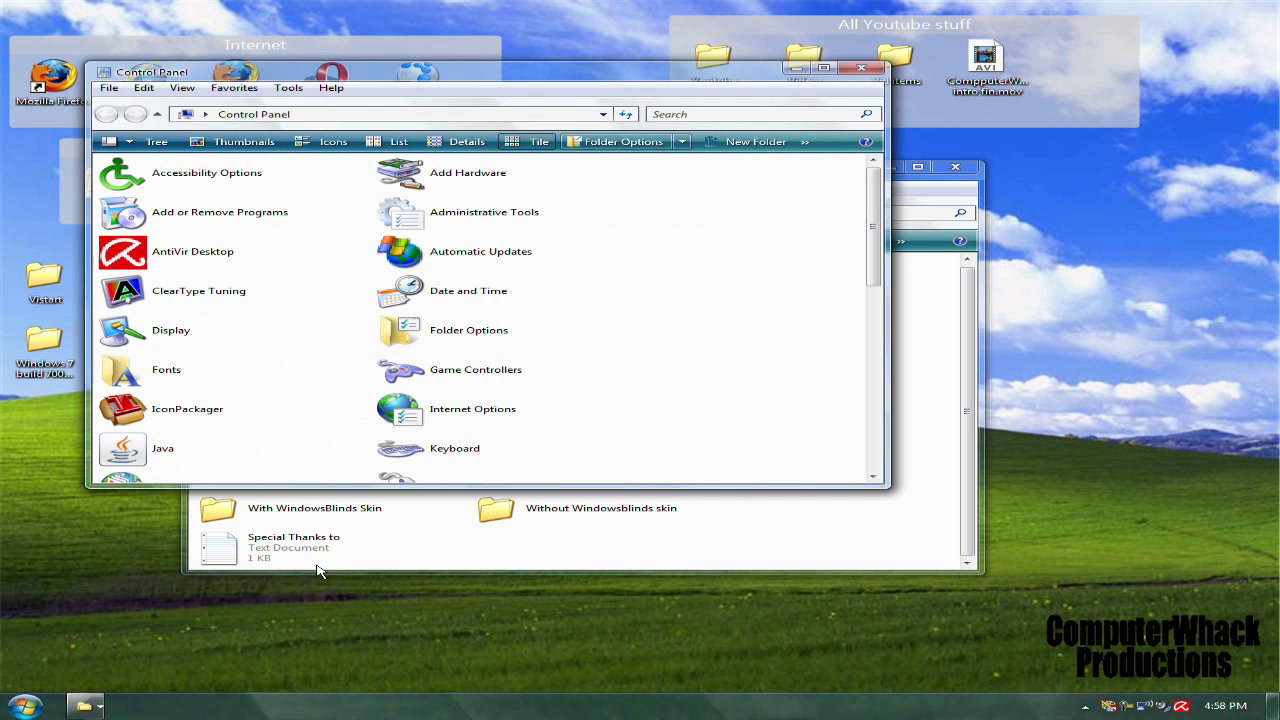
scroll(267, 448, "down", 5)
double_click(222, 309)
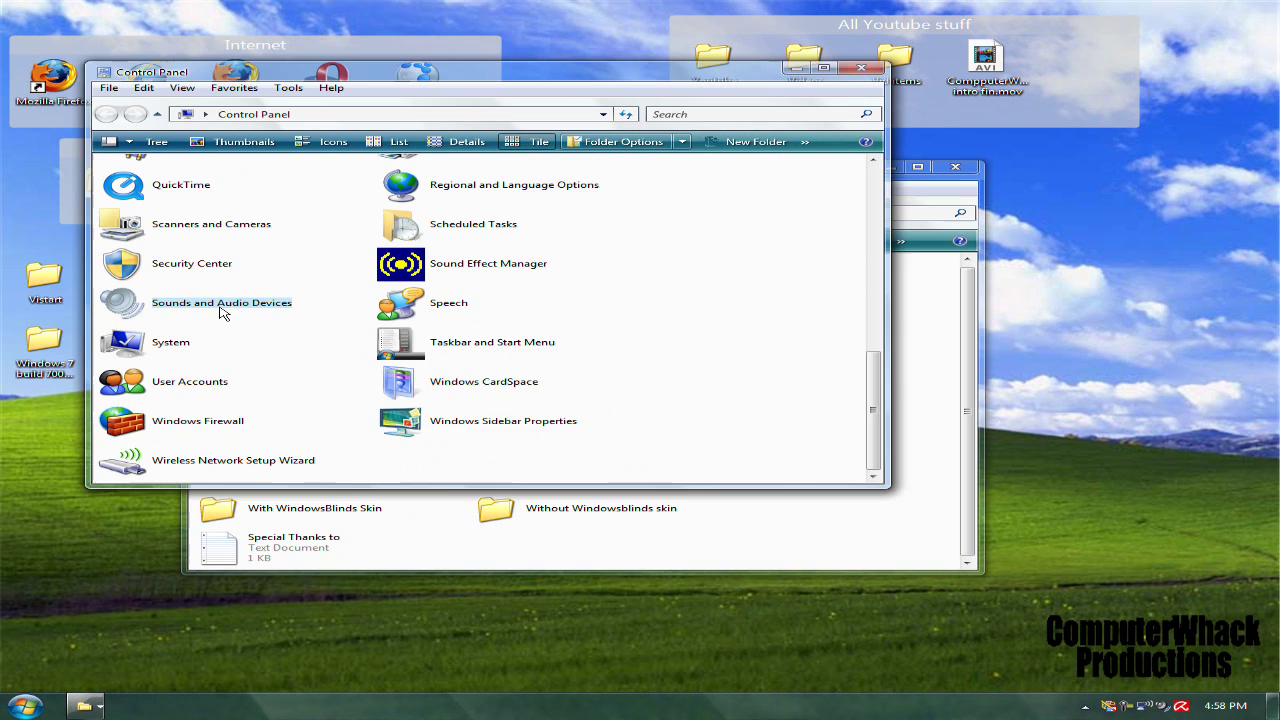
left_click(487, 205)
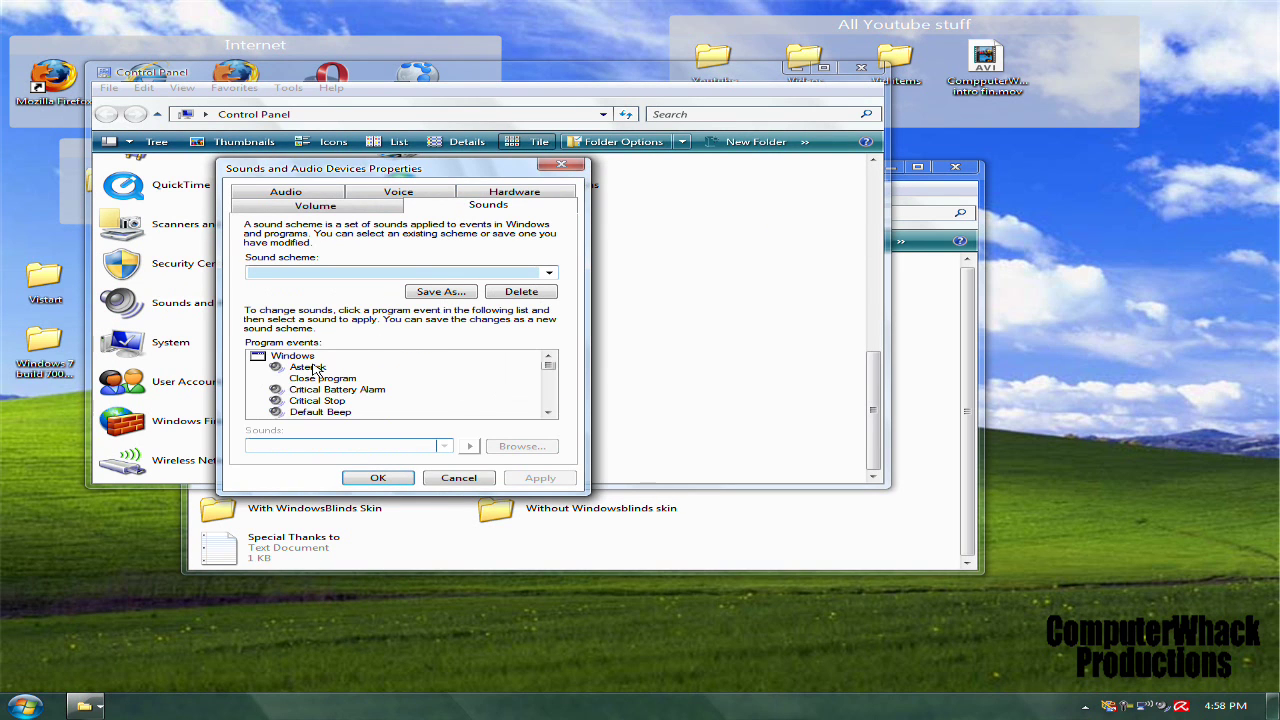
Step: Set the Asterisk event sound to Windows Error from the Windows 7 build 7000 Sounds folder
left_click(279, 367)
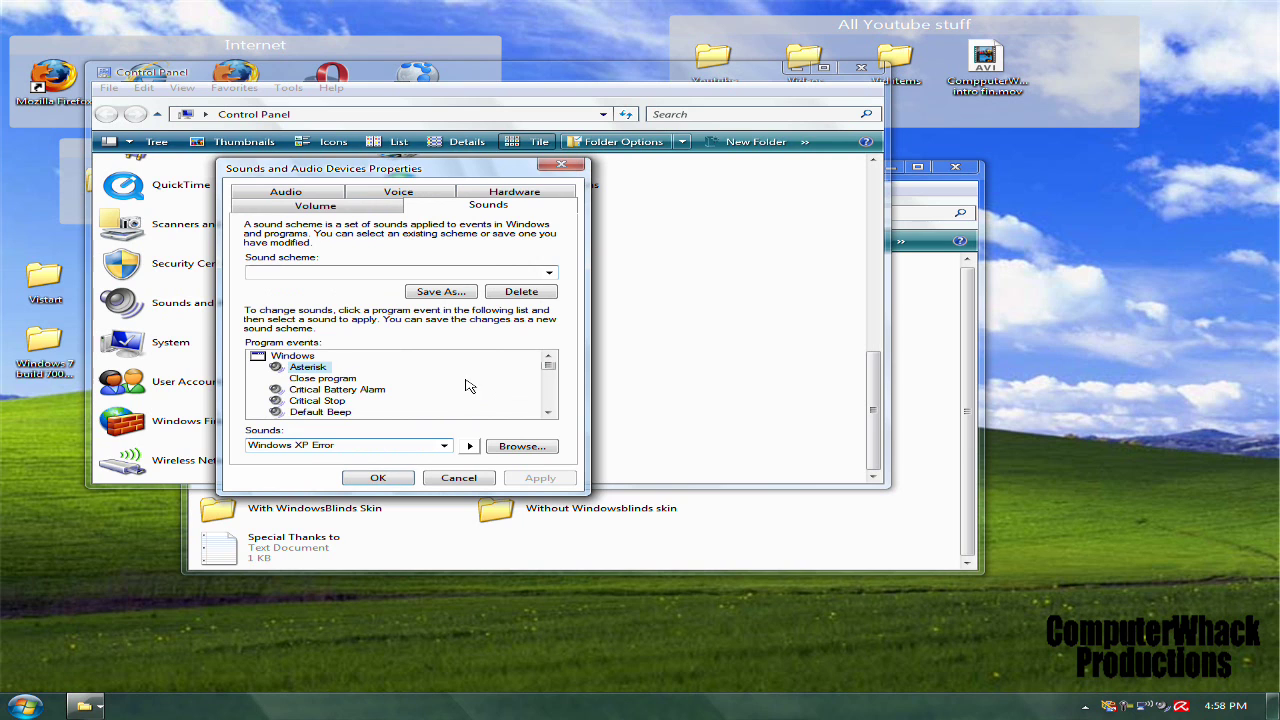
left_click_drag(558, 370, 296, 364)
left_click(466, 446)
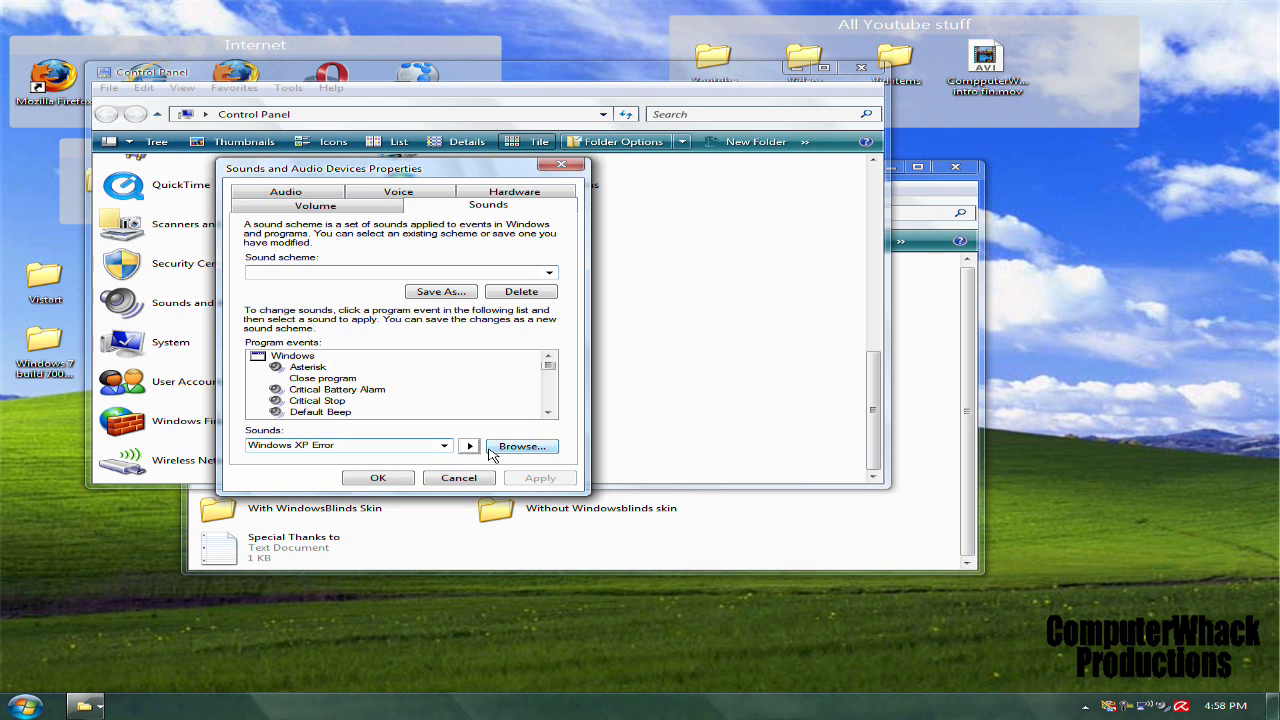
left_click(521, 446)
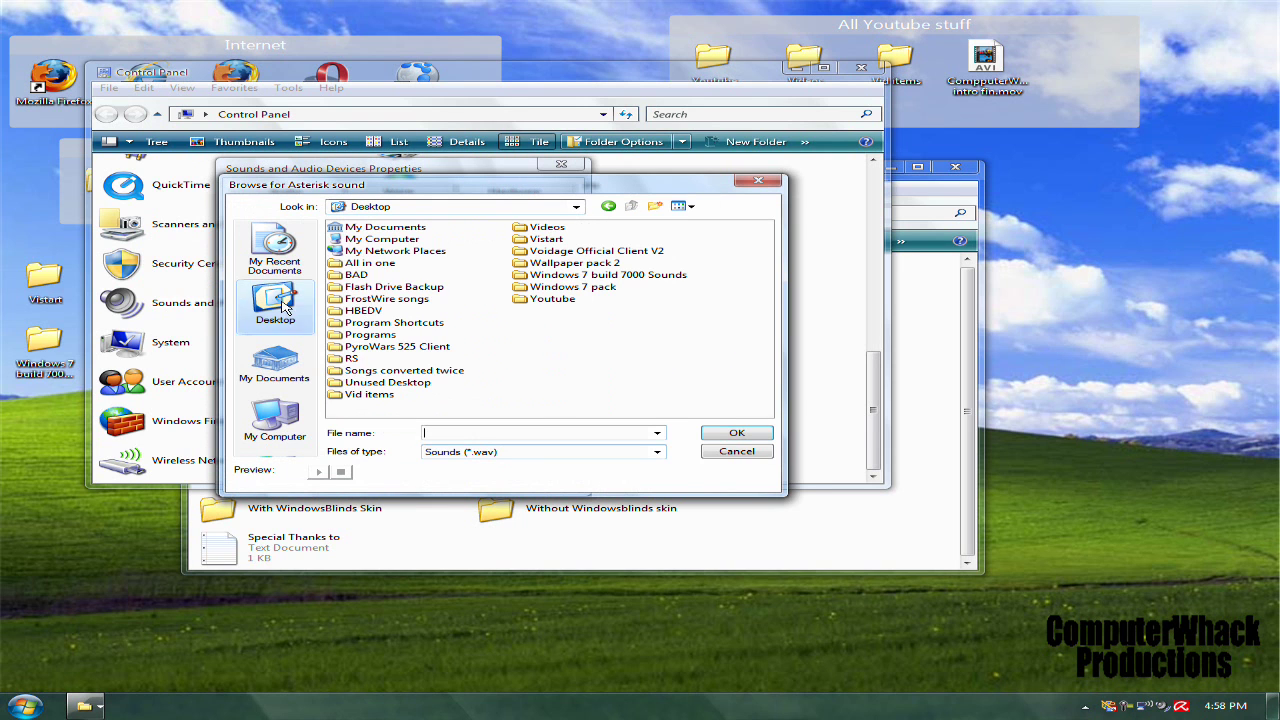
left_click(125, 347)
double_click(650, 277)
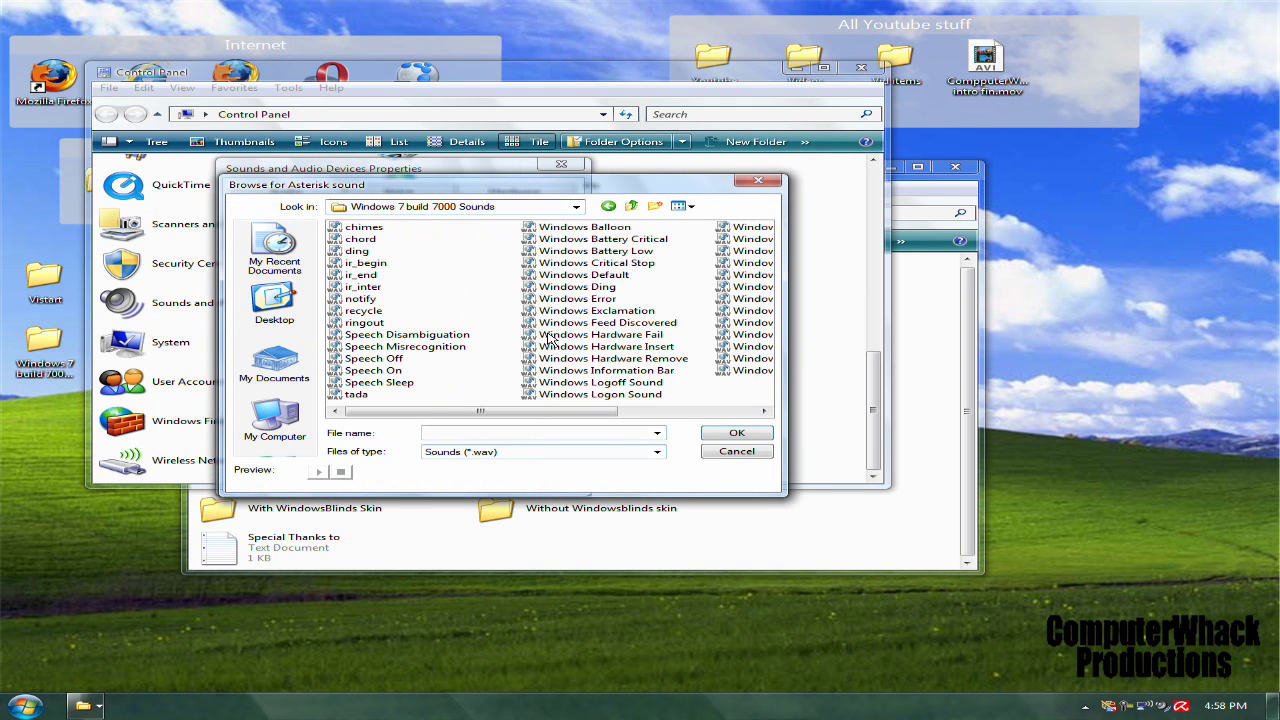
left_click(577, 298)
key("Return")
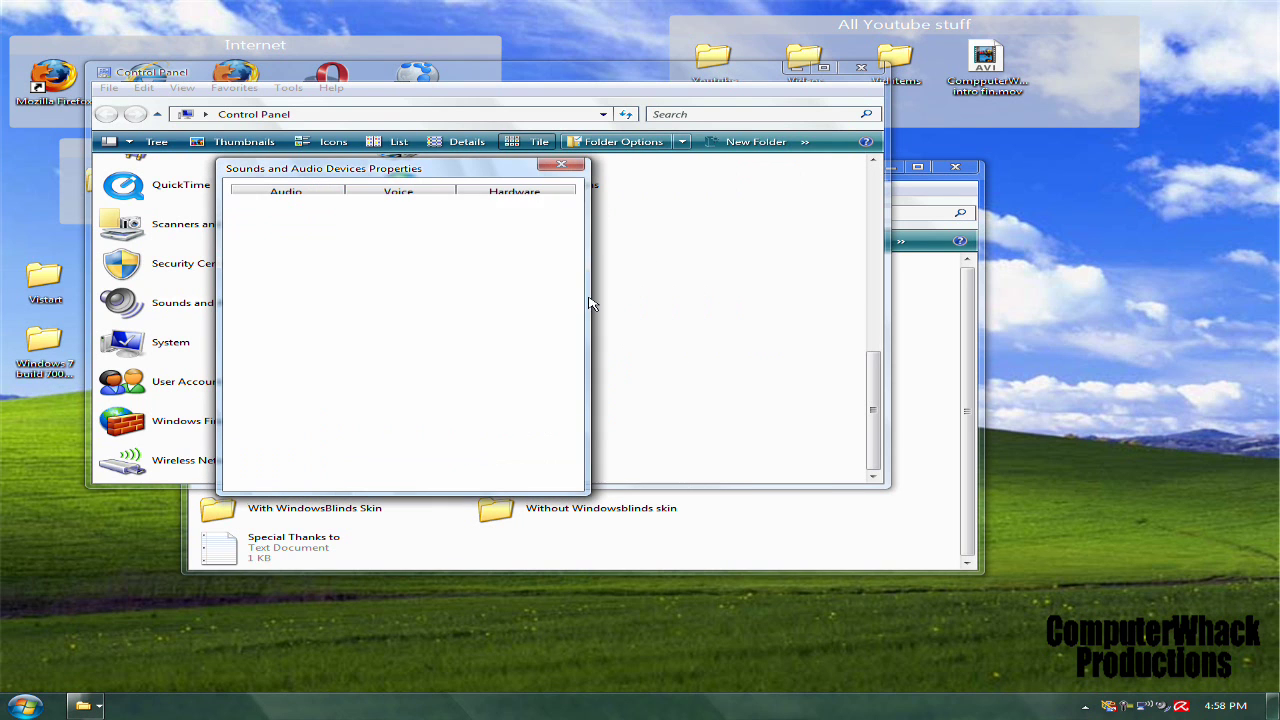
Step: Assign Windows 7 sounds, including Windows Critical Stop, to Critical Battery Alarm and Critical Stop
left_click(320, 392)
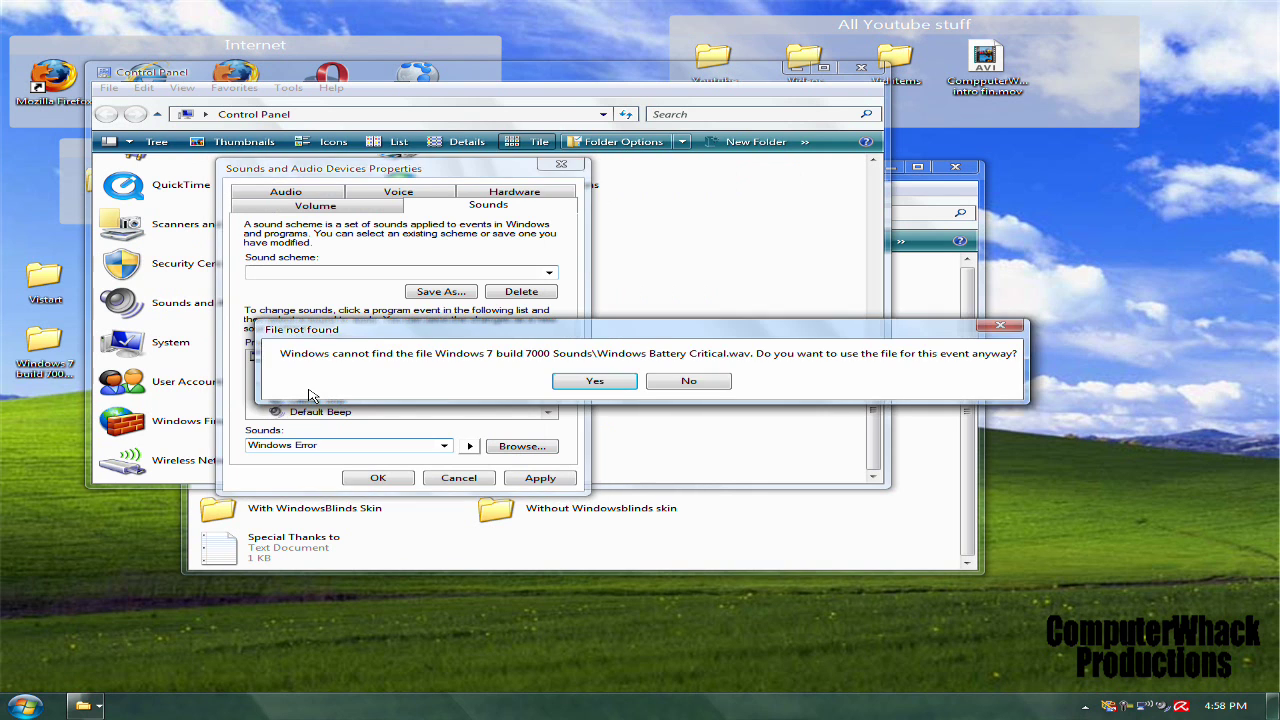
left_click(594, 382)
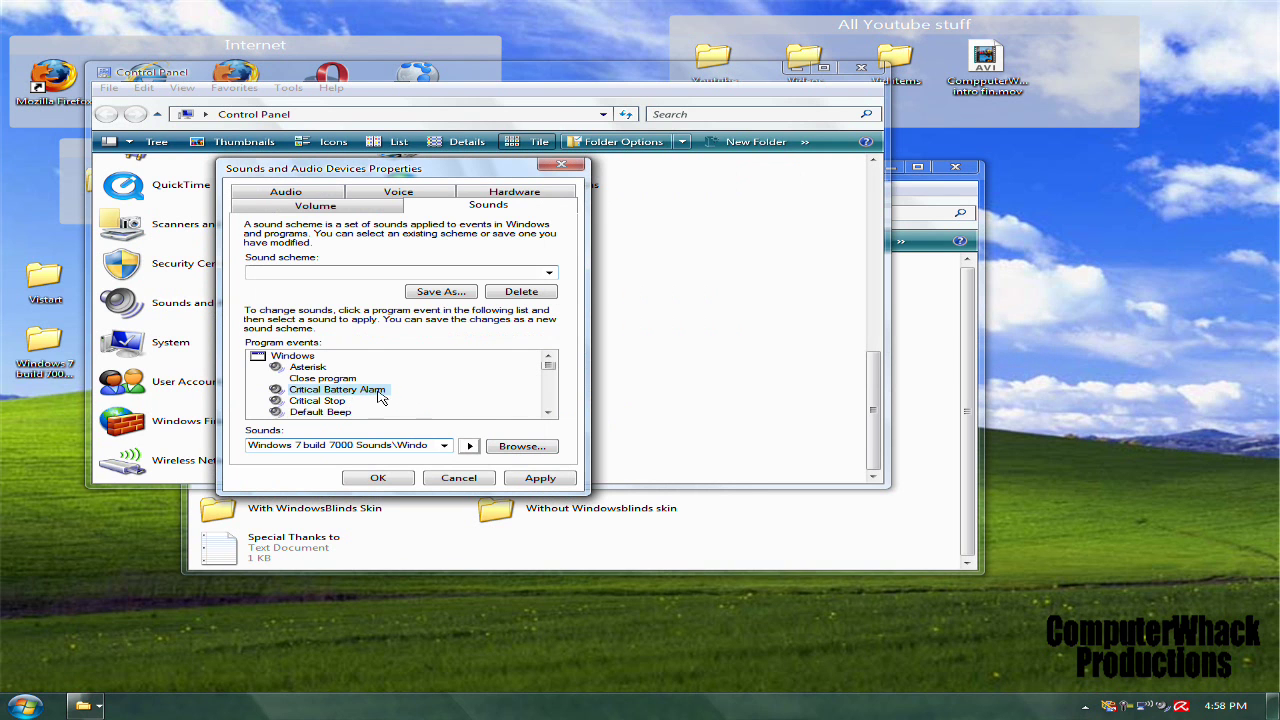
left_click(522, 446)
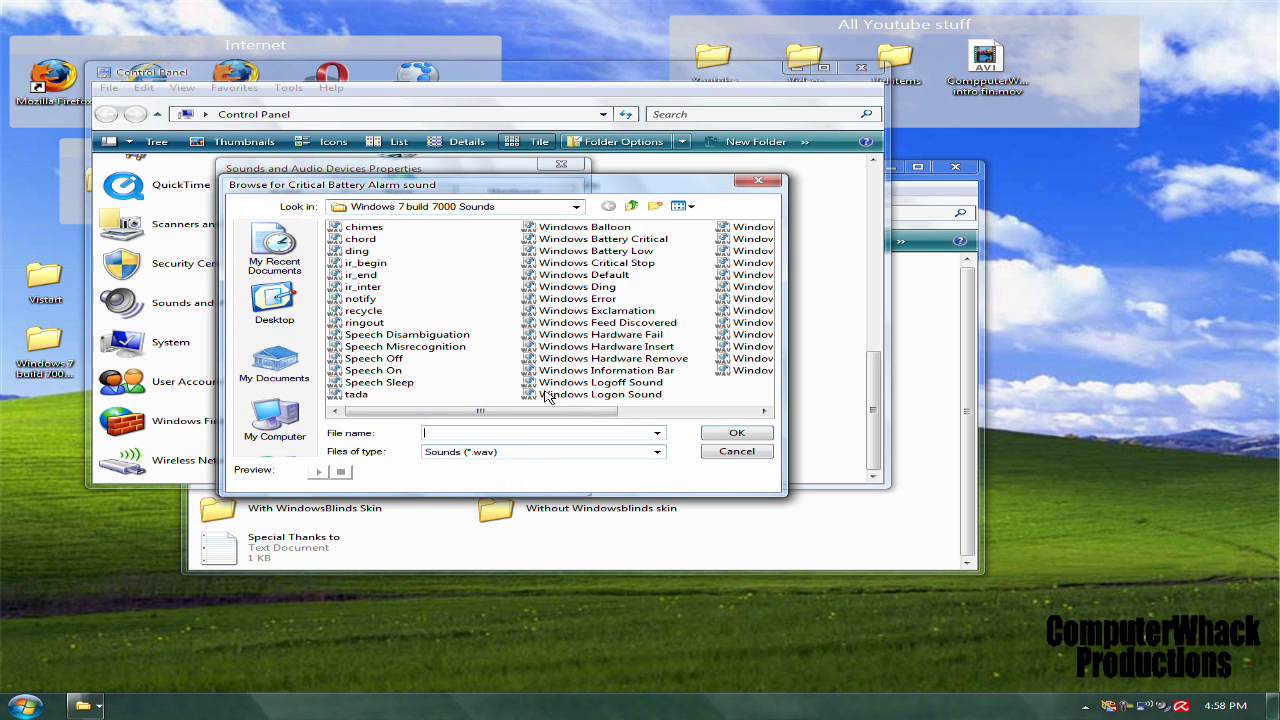
left_click(764, 410)
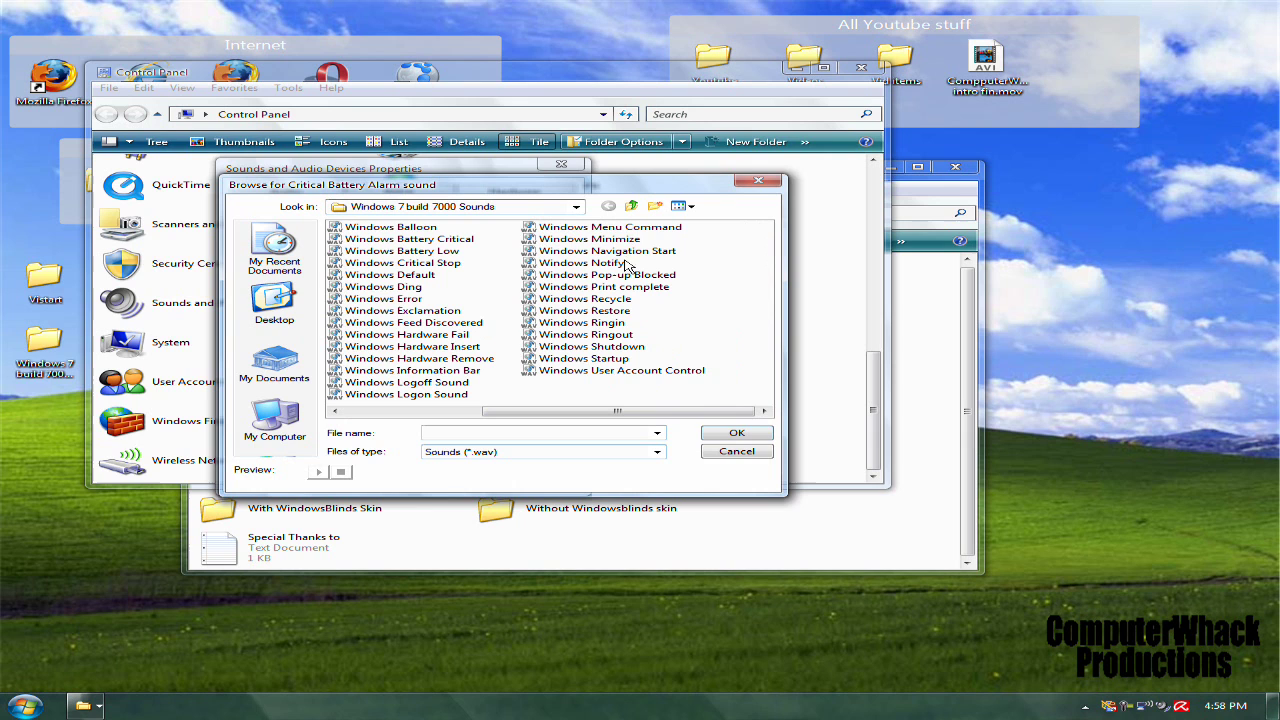
double_click(448, 268)
left_click(470, 446)
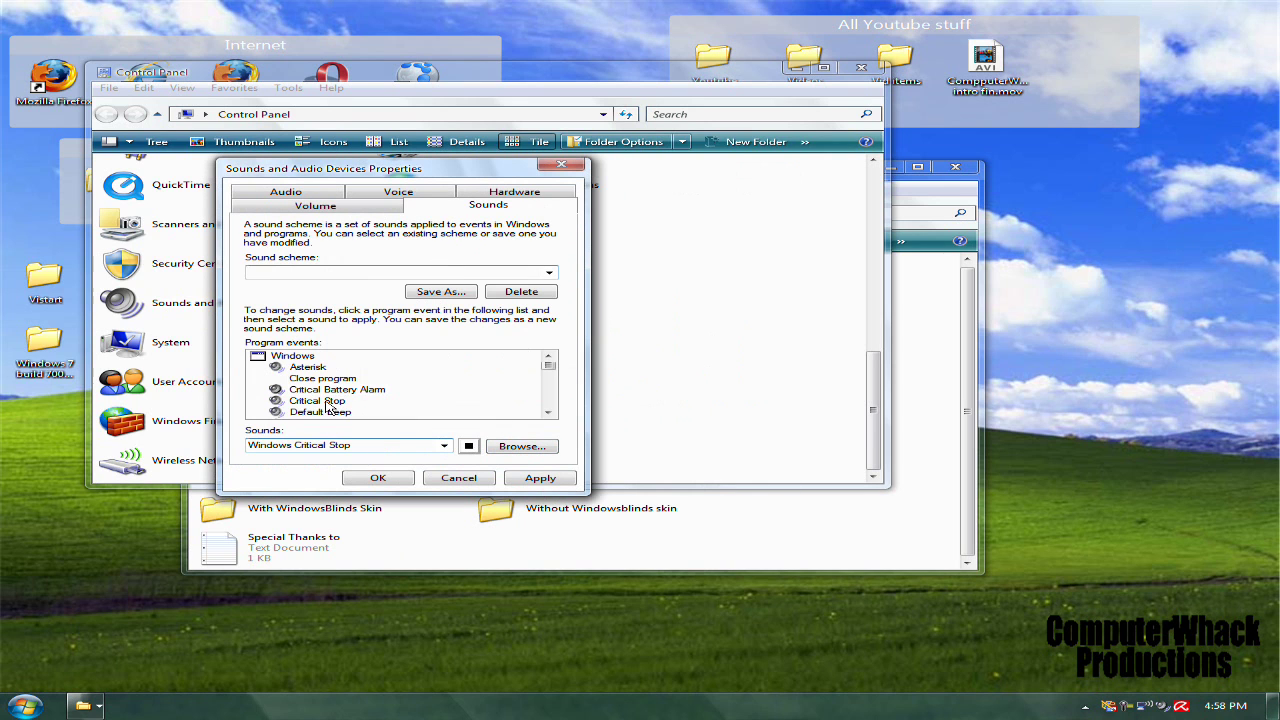
left_click_drag(548, 364, 290, 390)
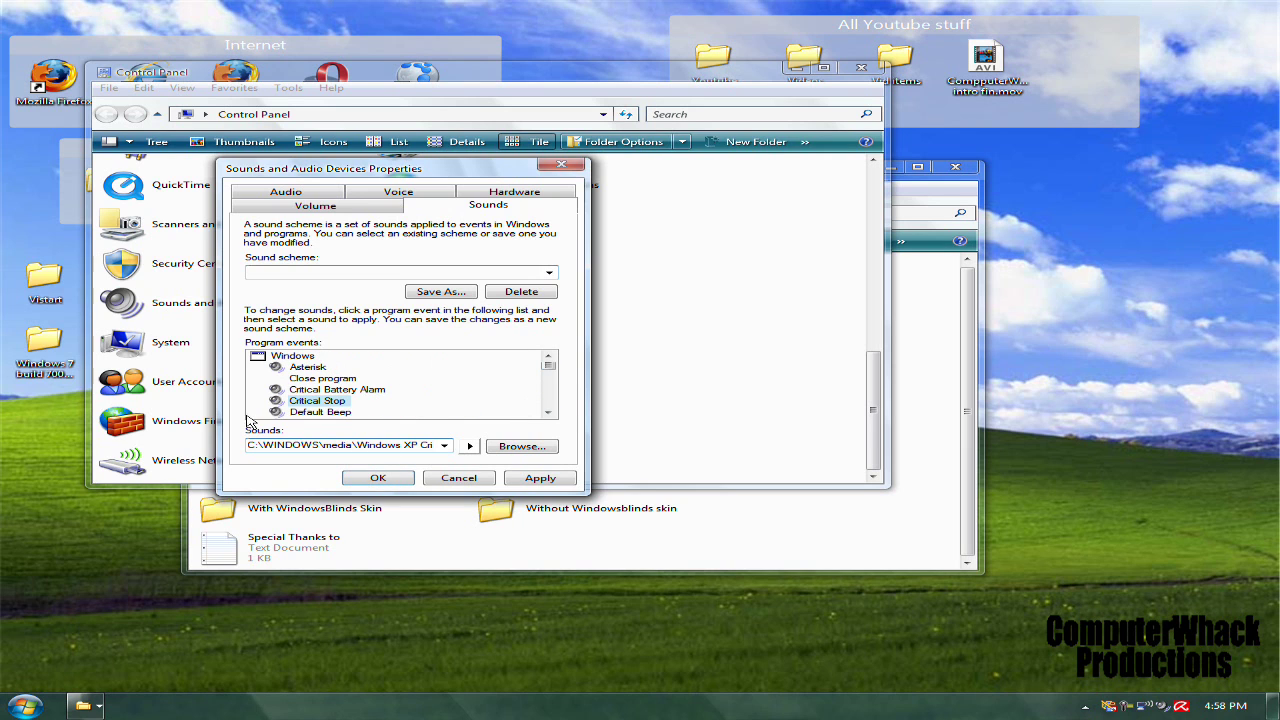
Step: Save the sound scheme as 'windows 7', replacing the existing one, and close the settings
left_click(468, 290)
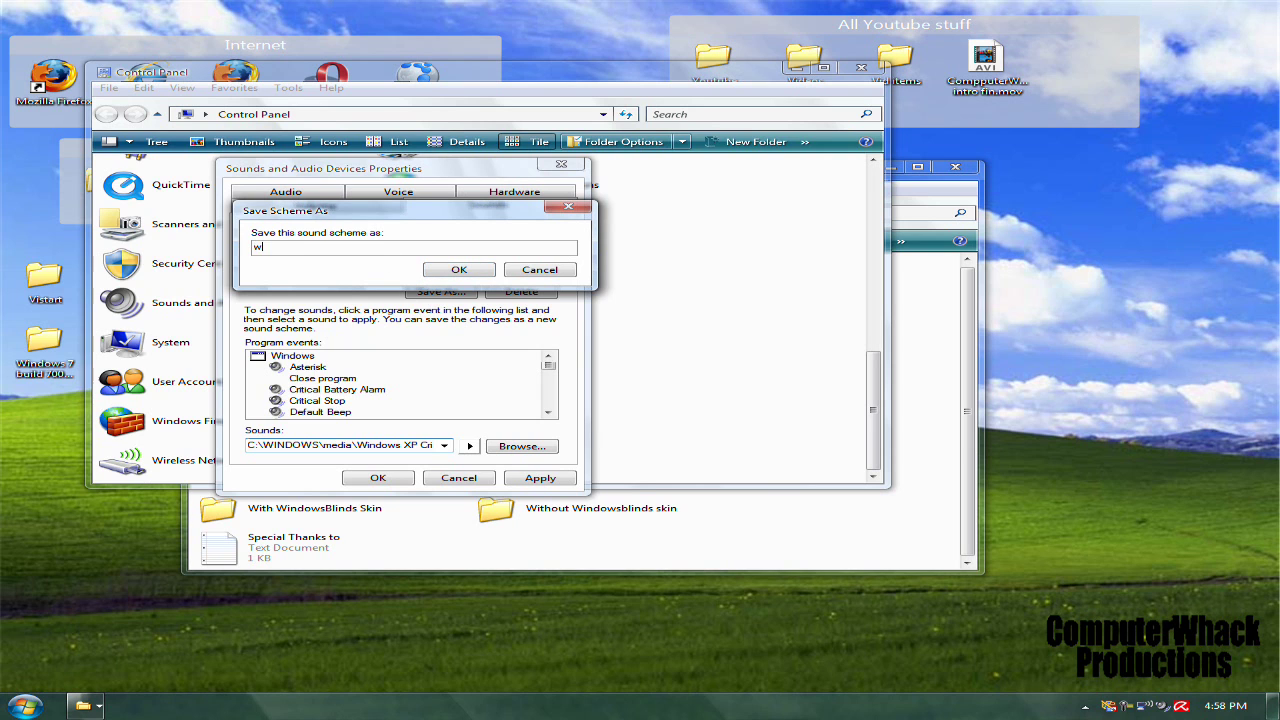
key("Return")
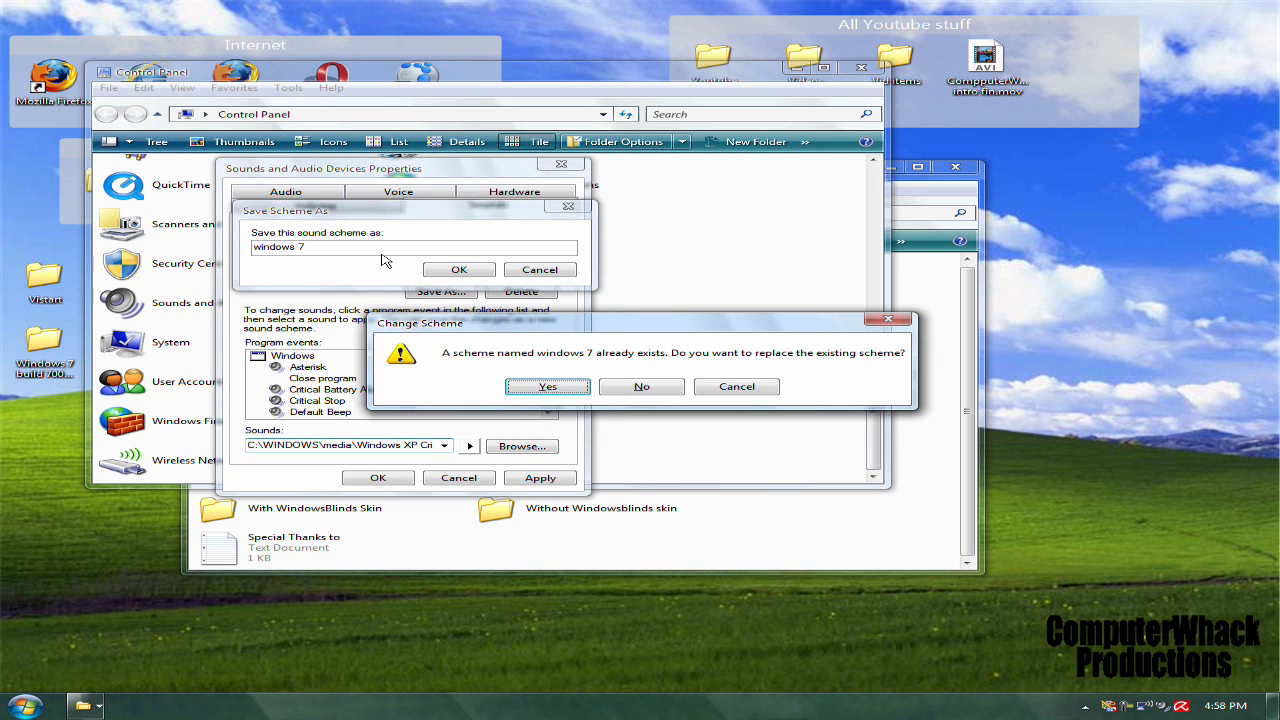
key("Return")
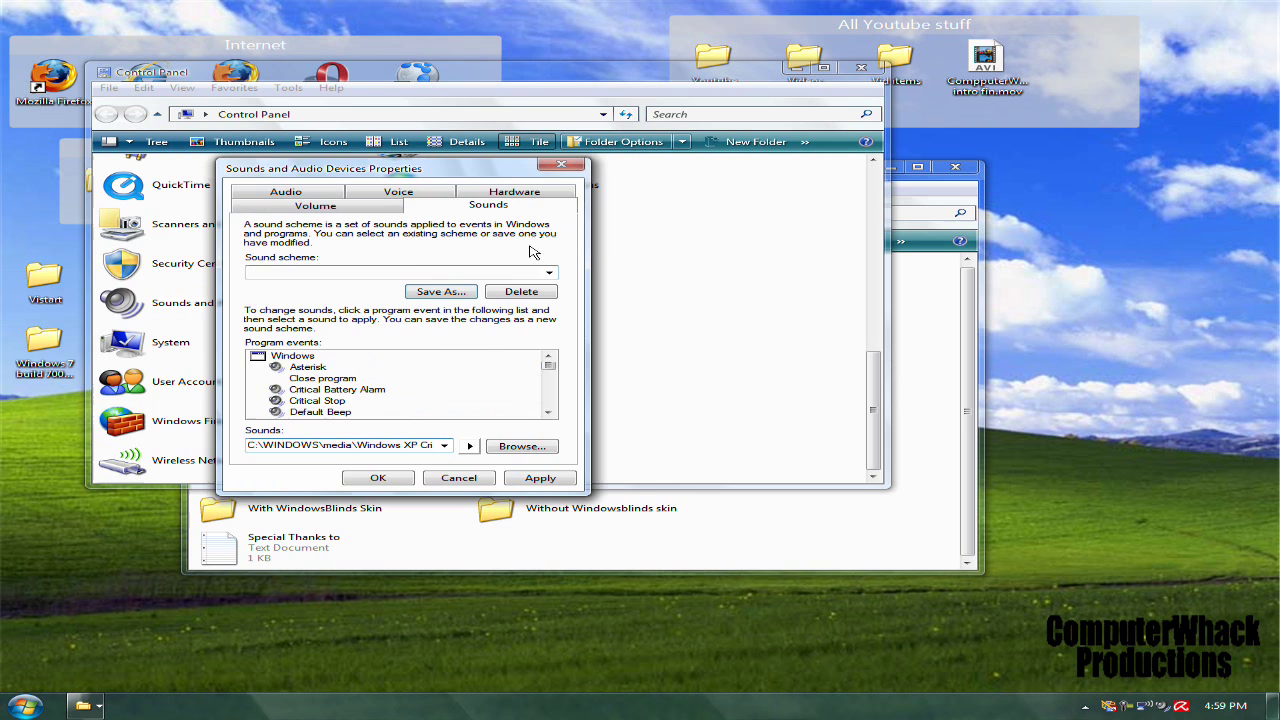
left_click(561, 164)
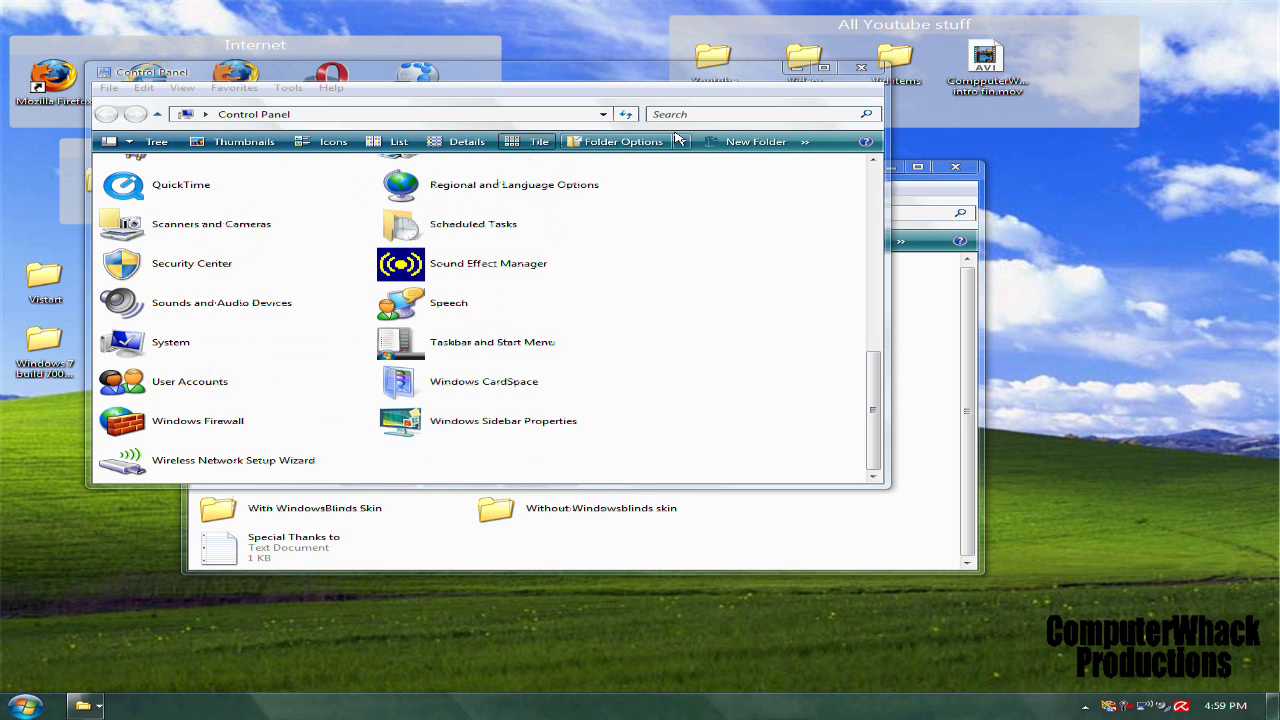
Step: Close Control Panel and open the Win7 Wallpapers folder in the Windows 7 pack
left_click(859, 69)
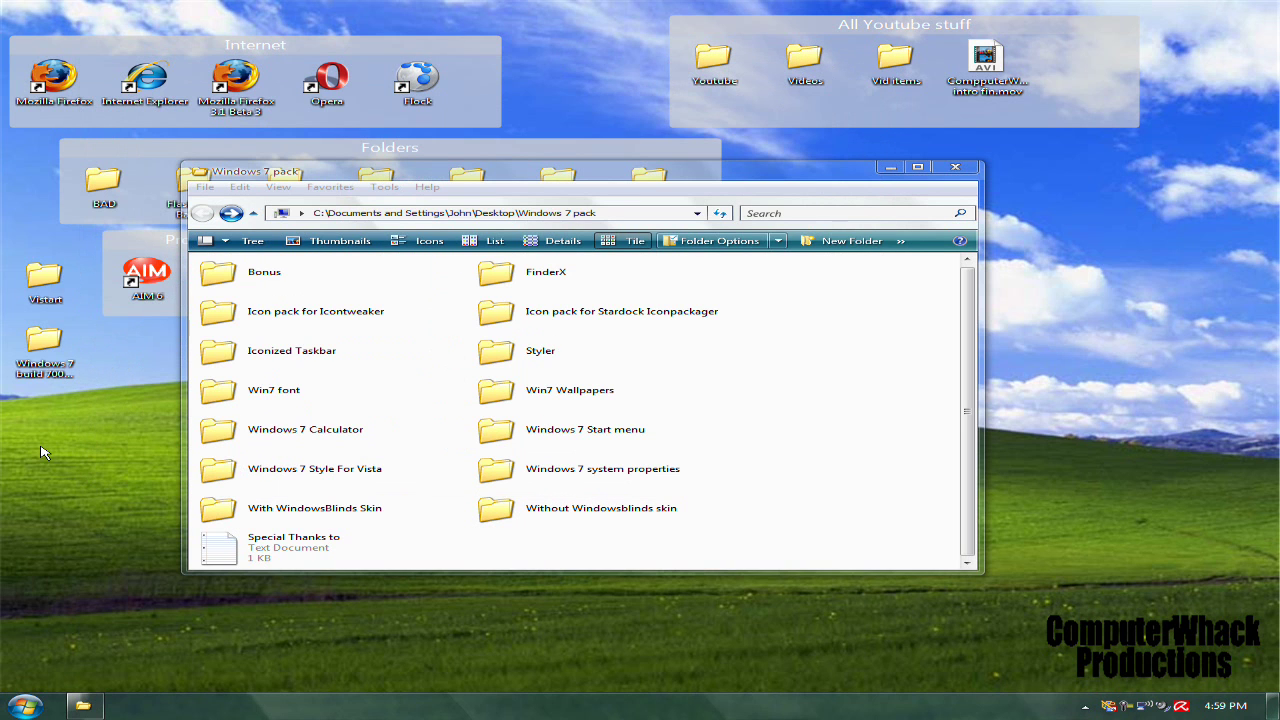
left_click(558, 548)
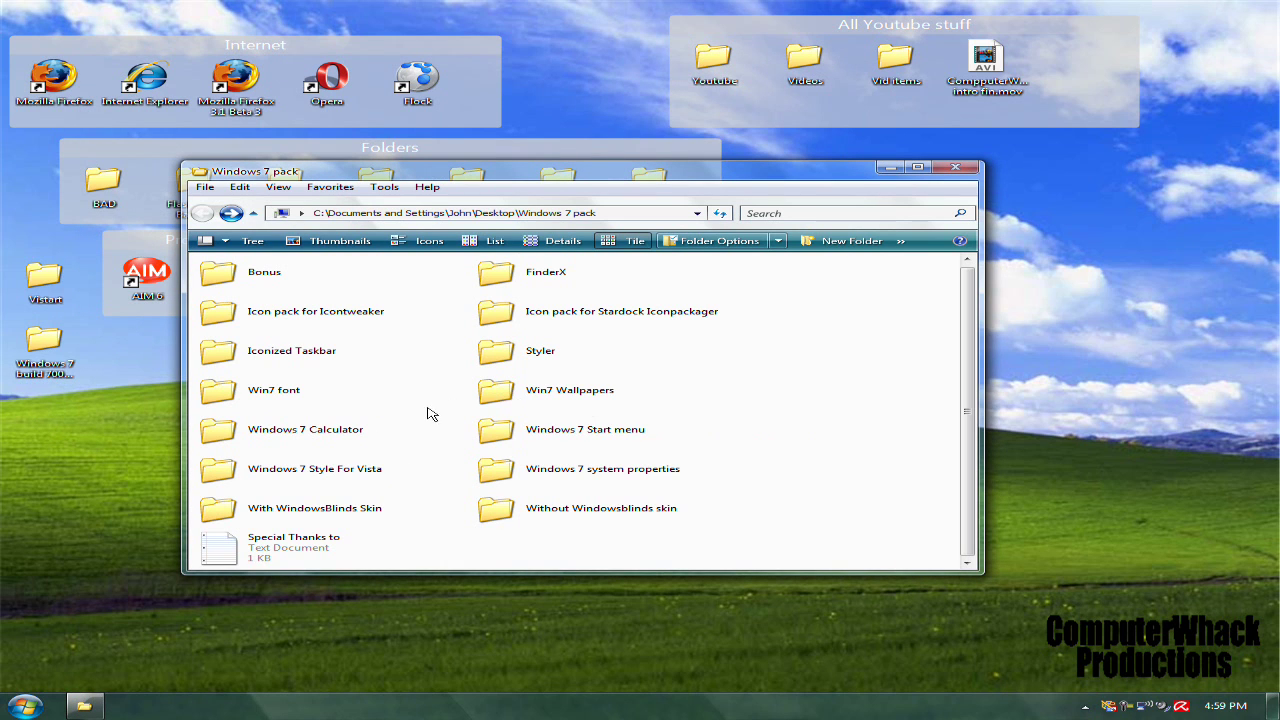
double_click(548, 395)
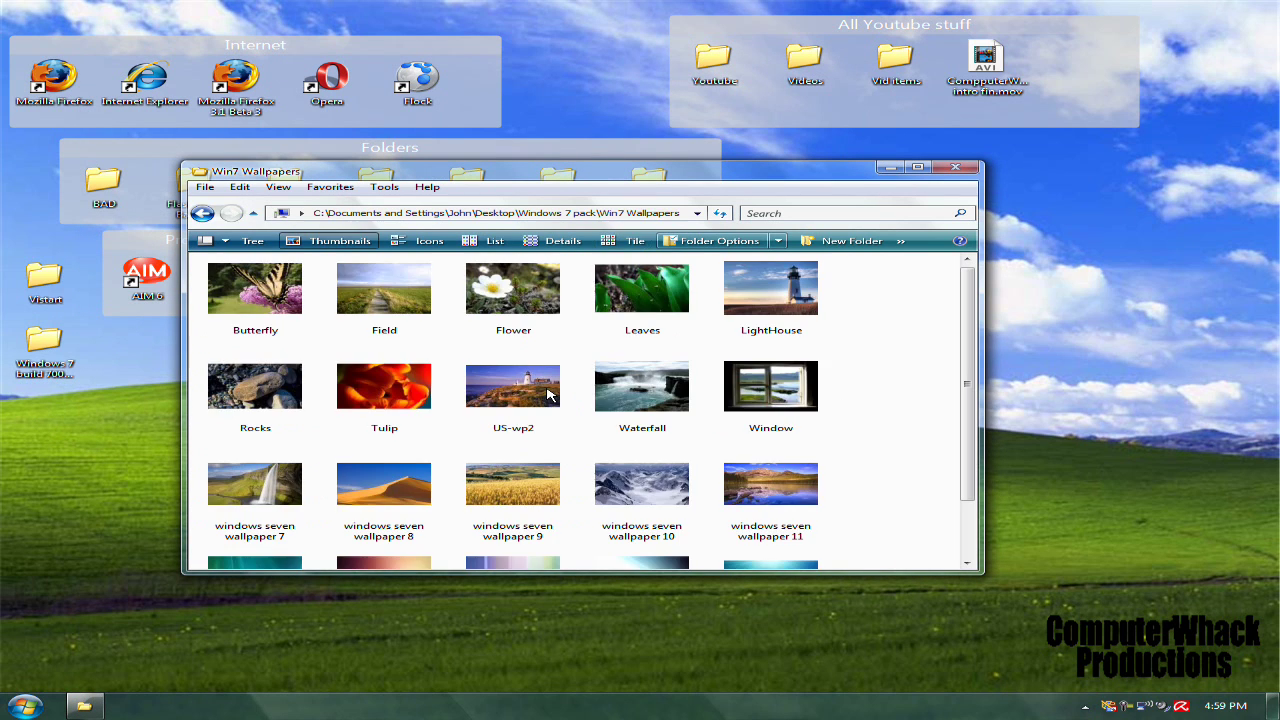
Step: Open the Butterfly picture in Windows Picture and Fax Viewer
right_click(241, 295)
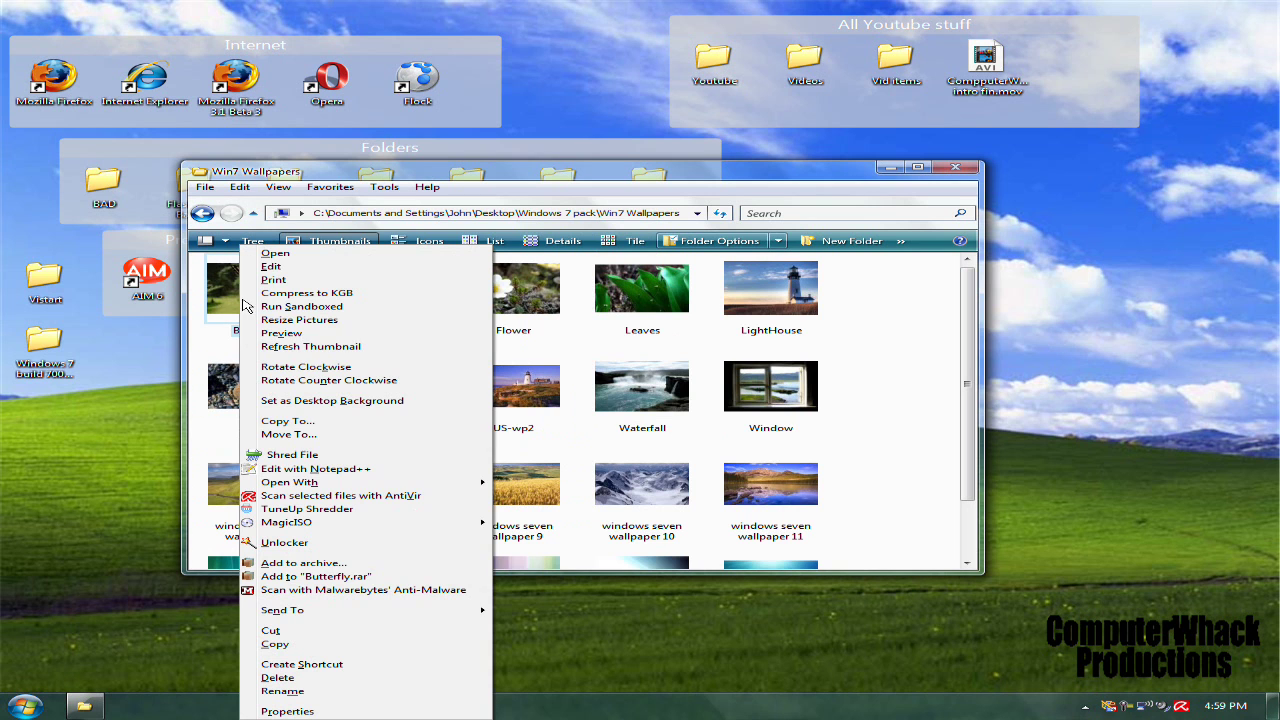
mouse_move(445, 482)
left_click(494, 487)
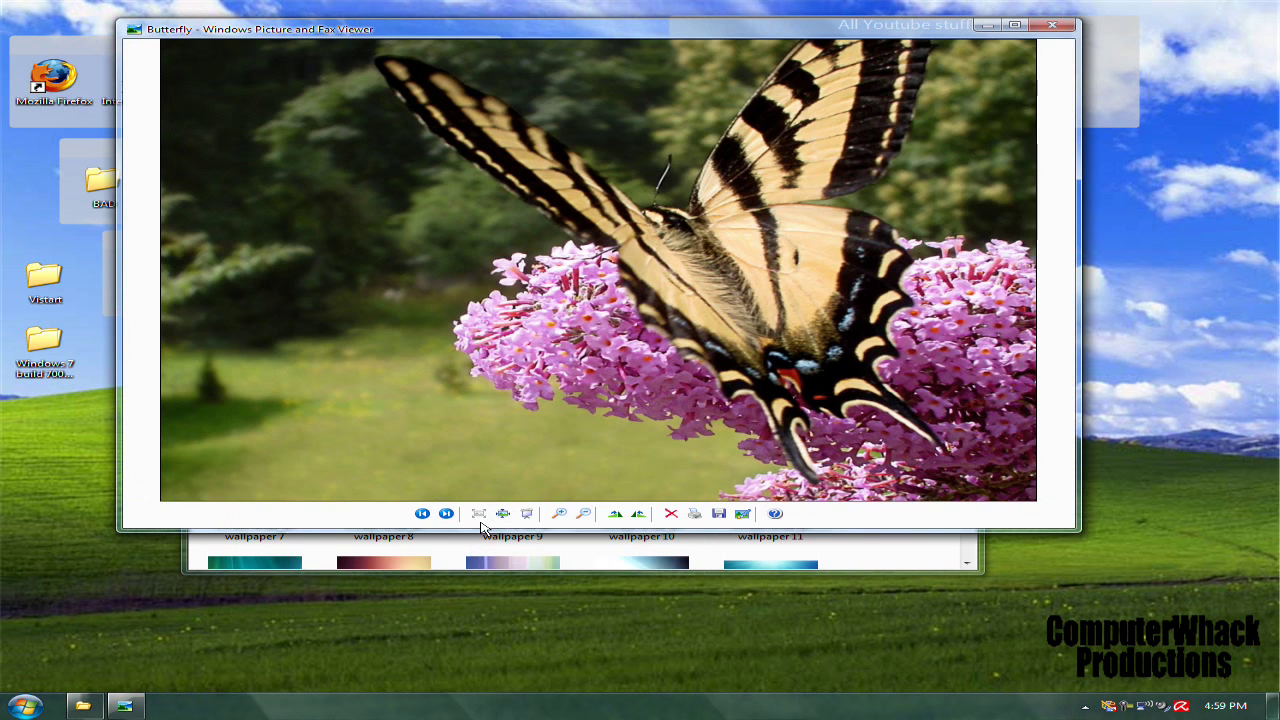
Step: Browse through the Win7 wallpapers in the viewer, settling on windows seven wallpaper 18
left_click(446, 513)
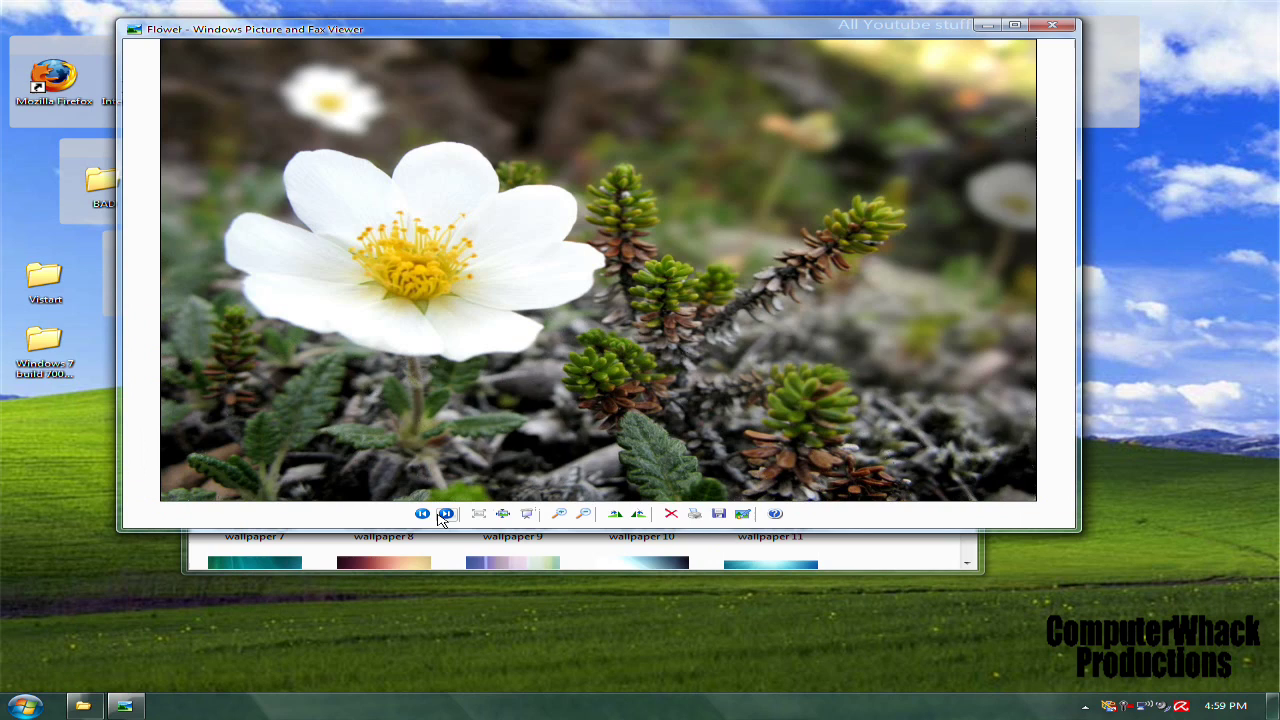
left_click(446, 513)
left_click(446, 513)
left_click(446, 513)
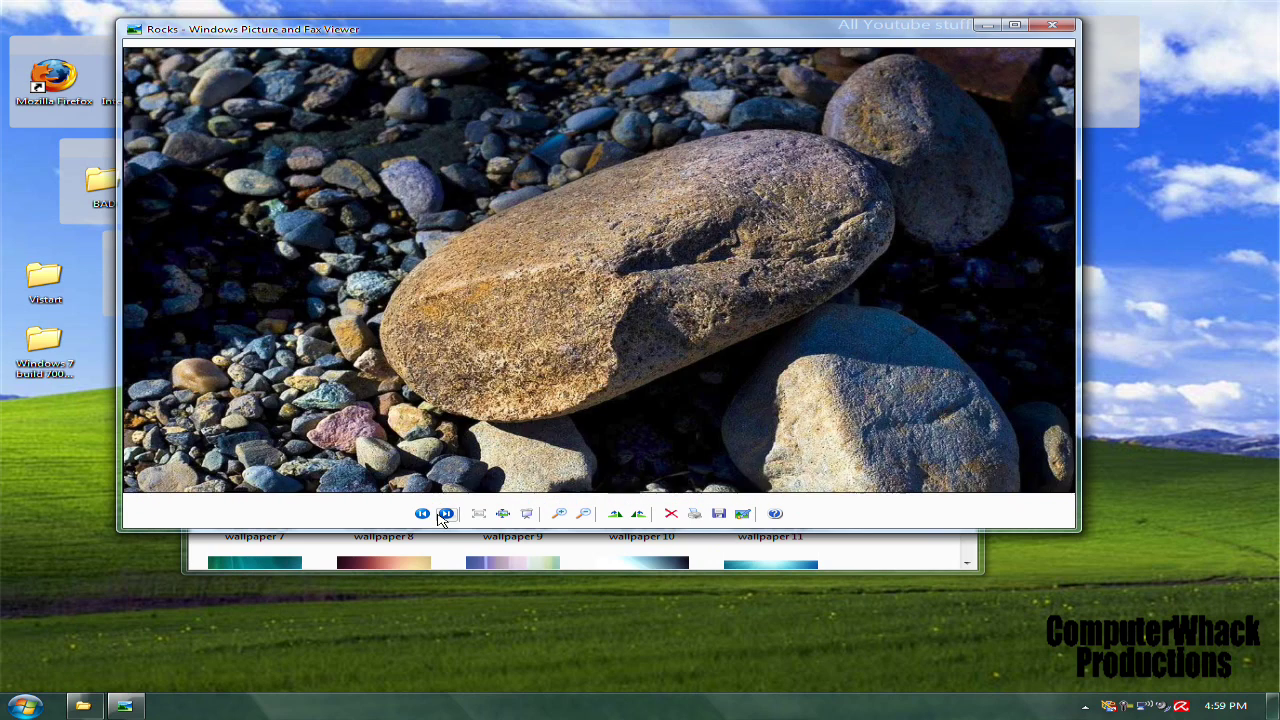
left_click(446, 513)
left_click(446, 513)
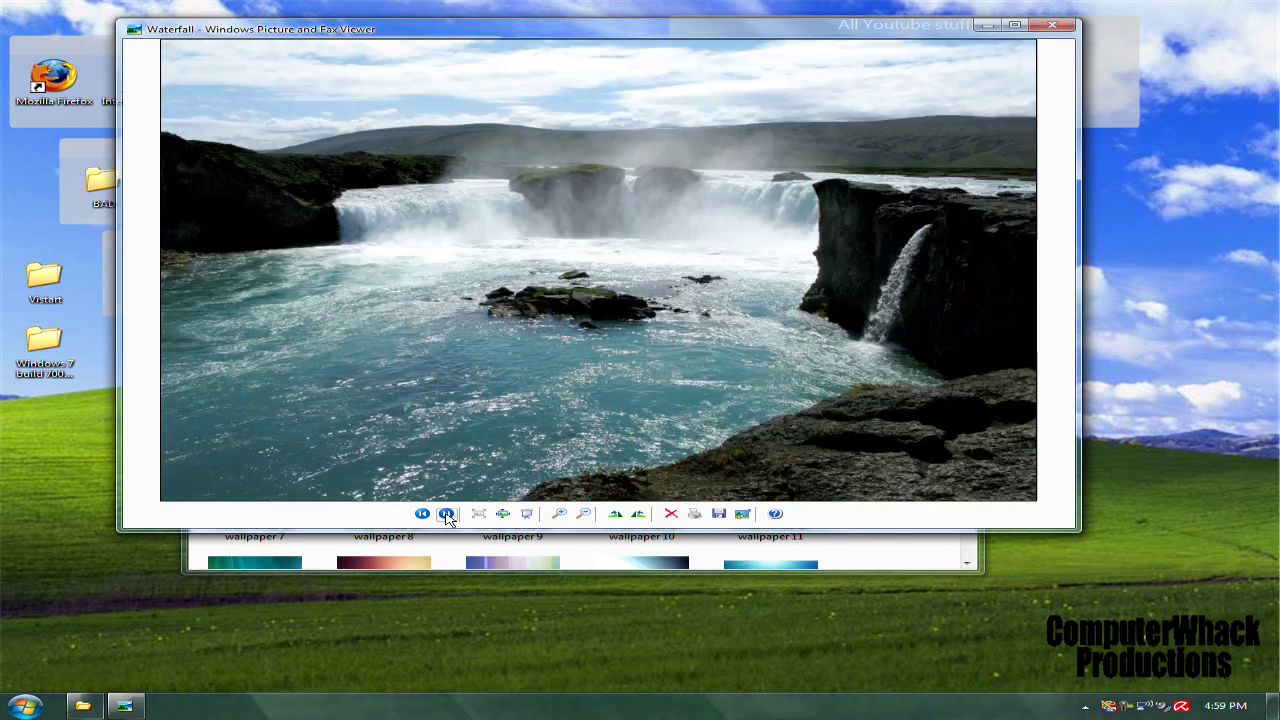
left_click(446, 514)
left_click(446, 513)
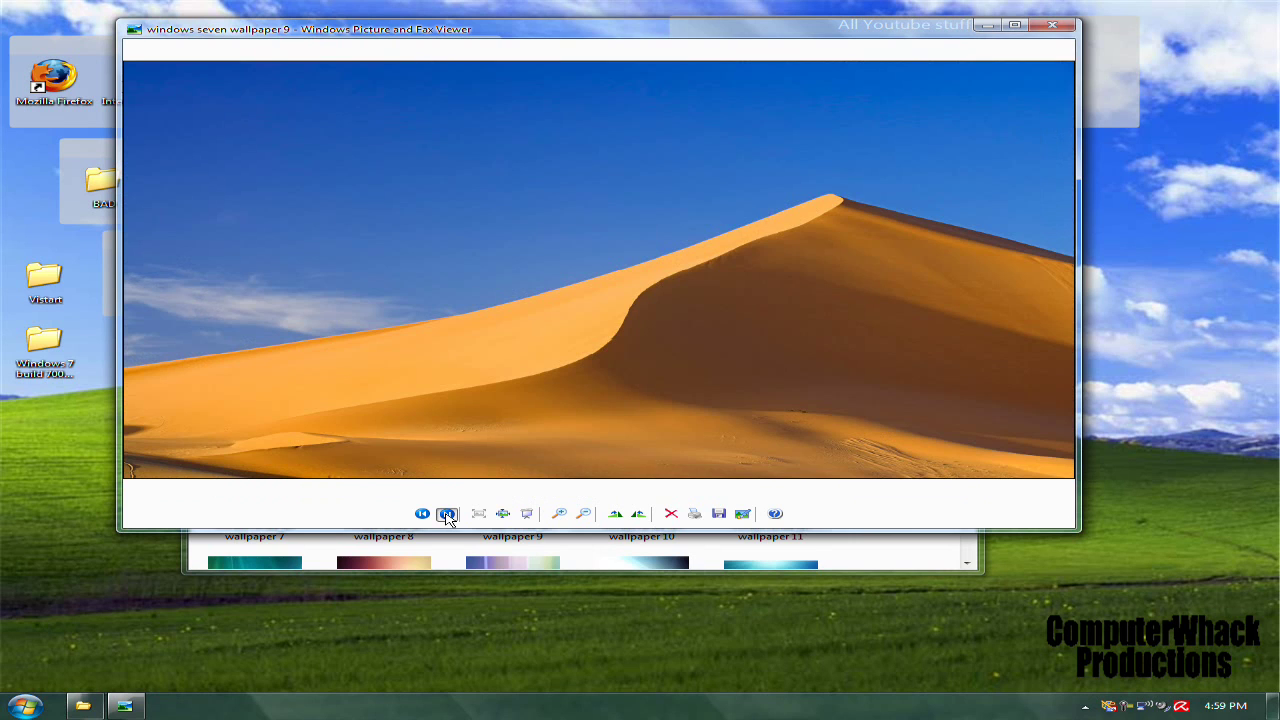
left_click(446, 513)
left_click(420, 513)
left_click(446, 513)
left_click(446, 513)
left_click(446, 513)
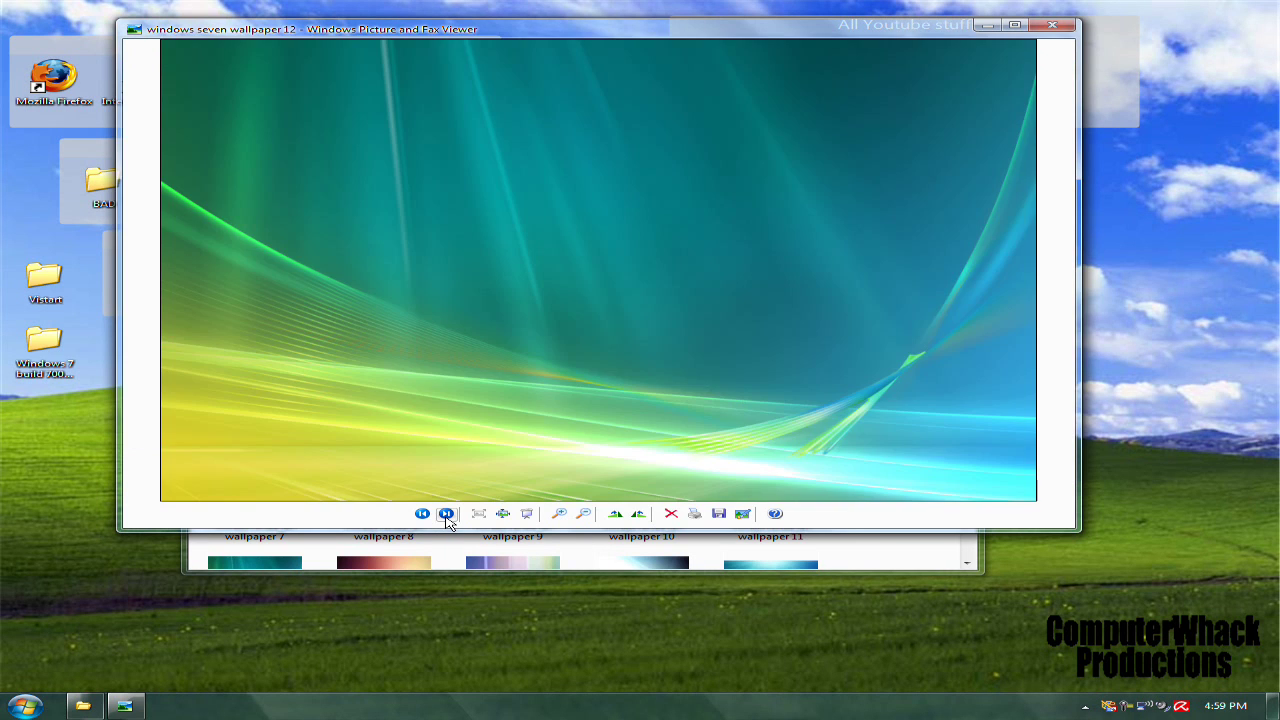
left_click(446, 513)
left_click(446, 513)
left_click(446, 513)
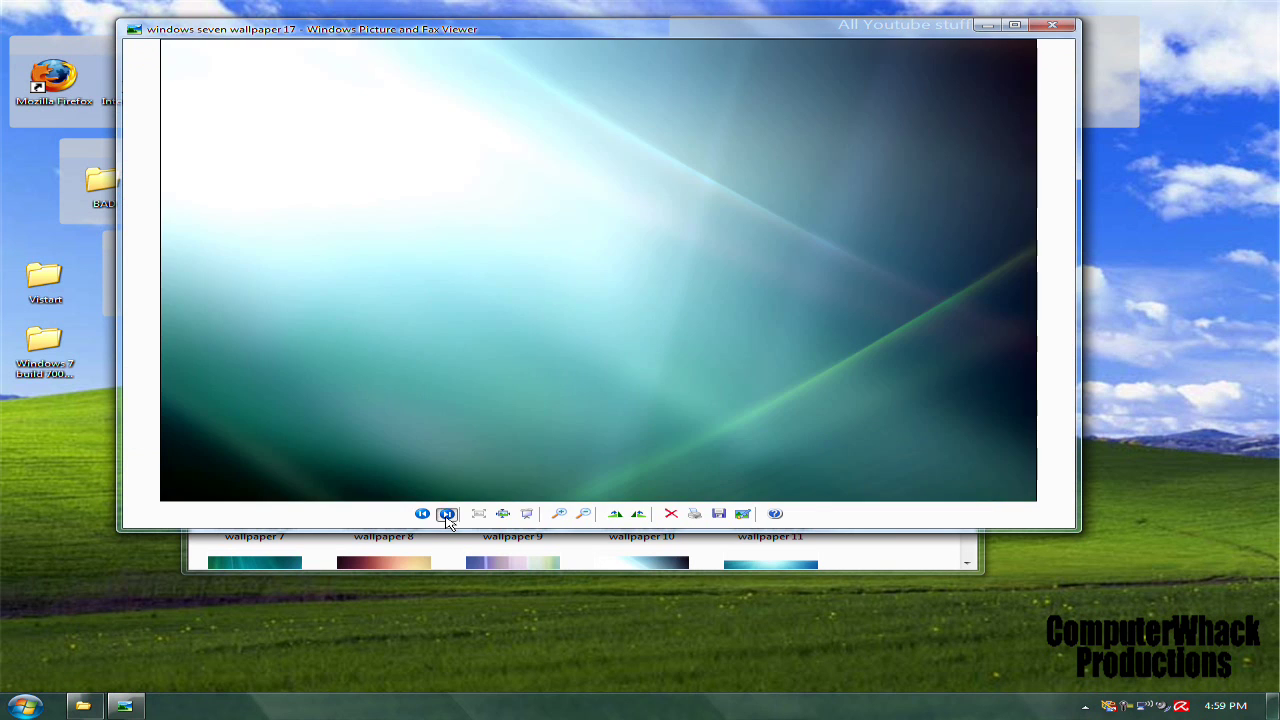
left_click(446, 513)
left_click(422, 514)
Step: Set windows seven wallpaper 18 as the desktop background and close the viewer
right_click(578, 264)
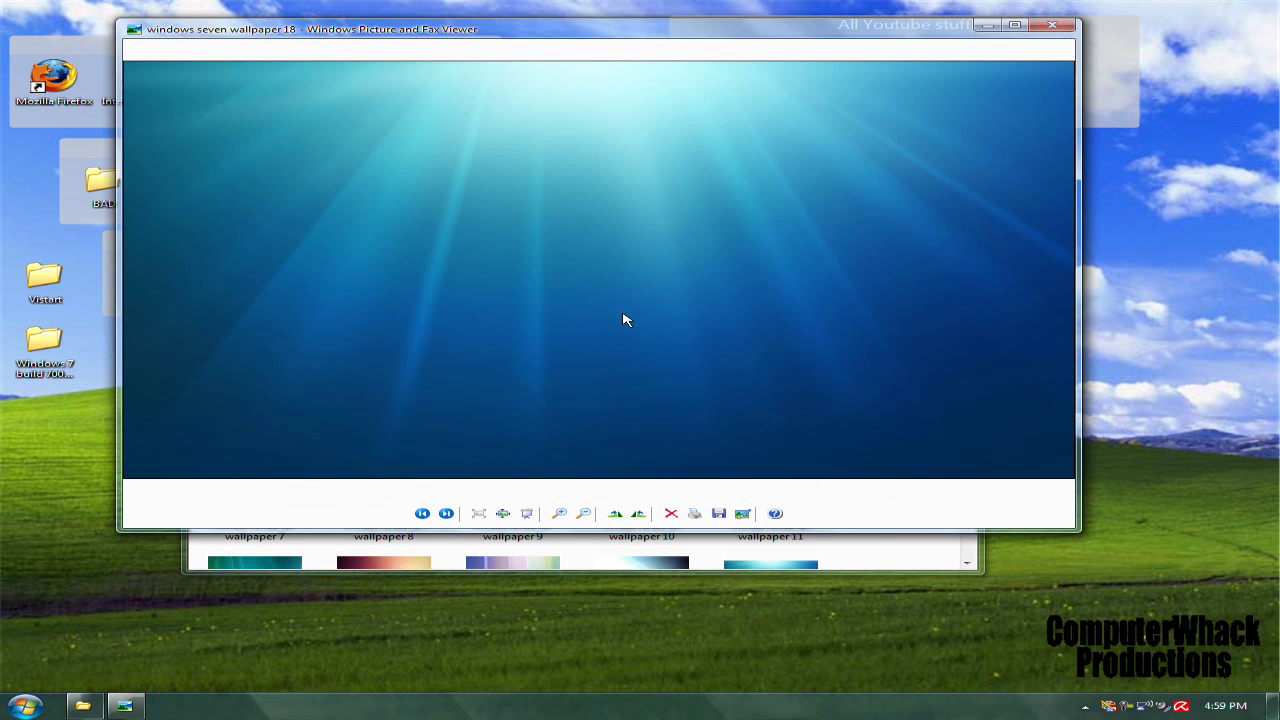
left_click(651, 406)
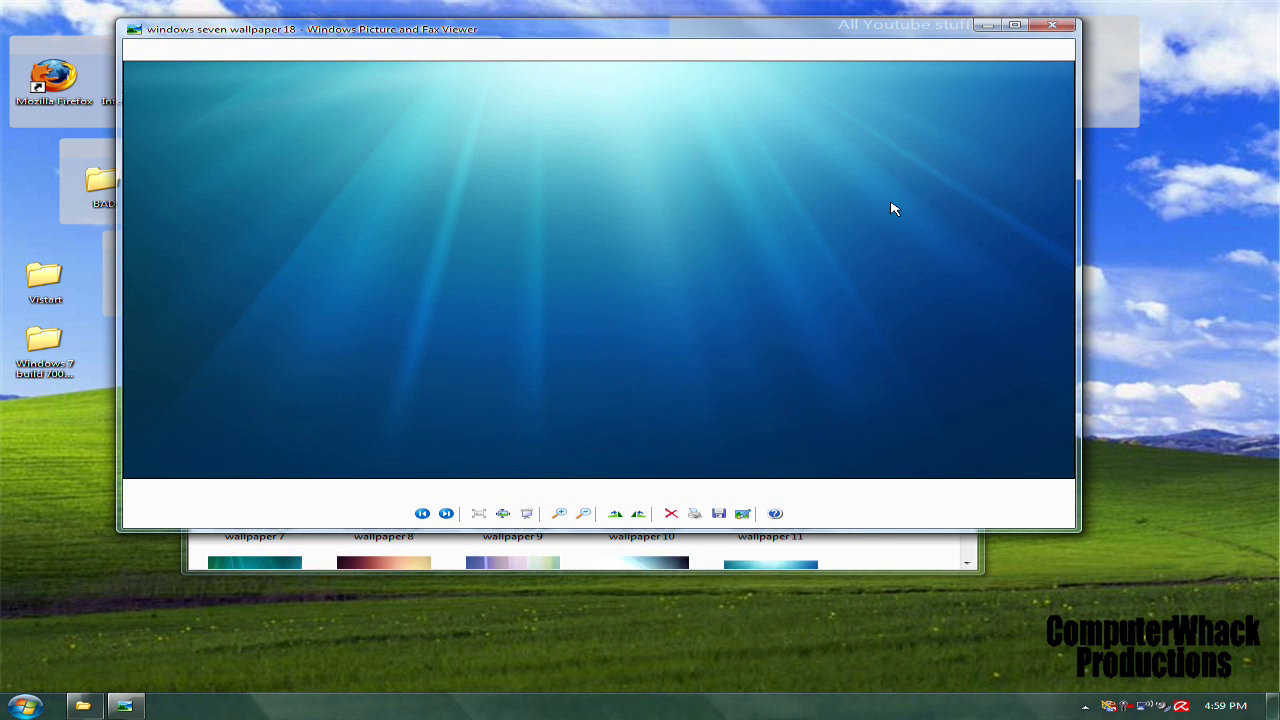
left_click(1068, 28)
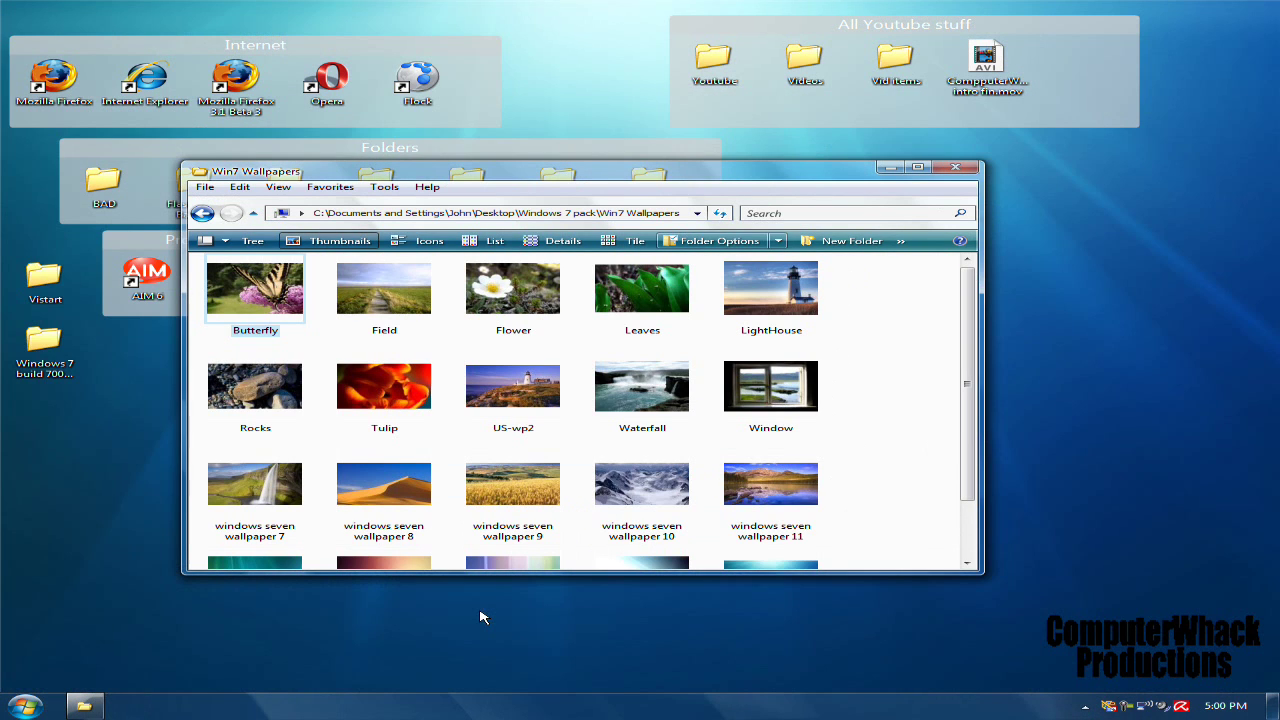
Step: Hide all desktop icons and groups, then bring the wallpapers folder window back
left_click(890, 167)
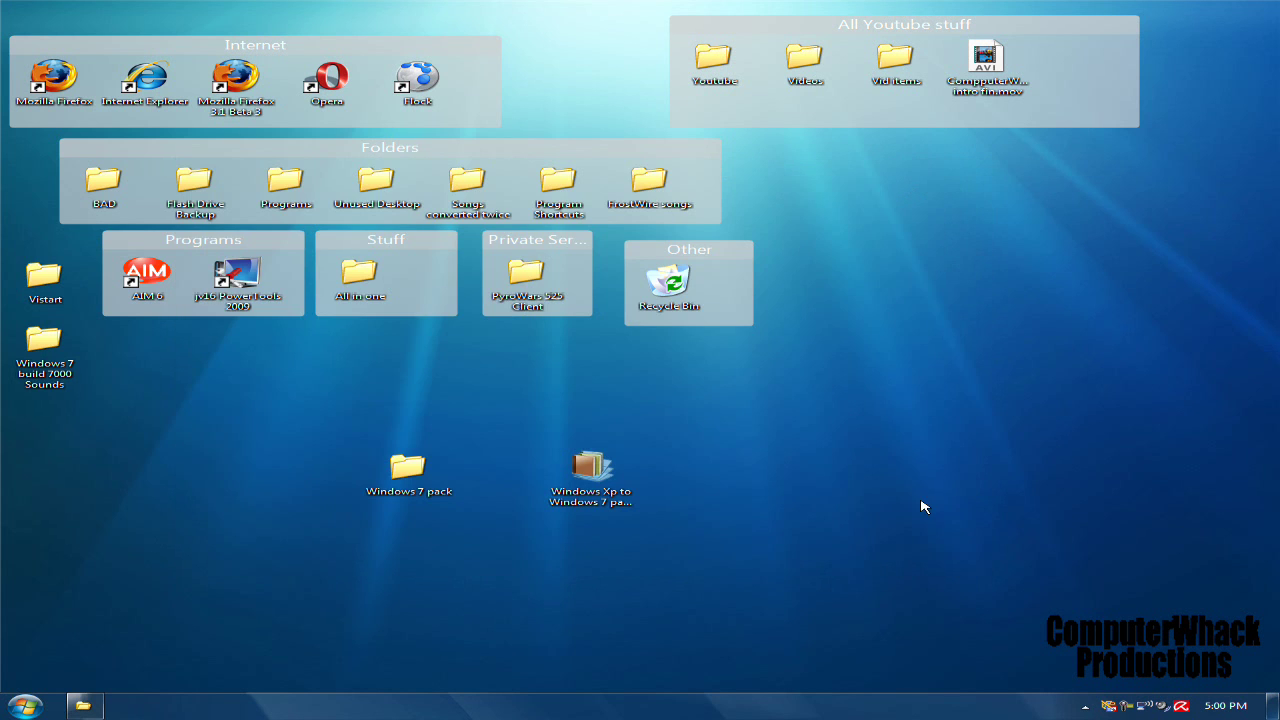
double_click(902, 590)
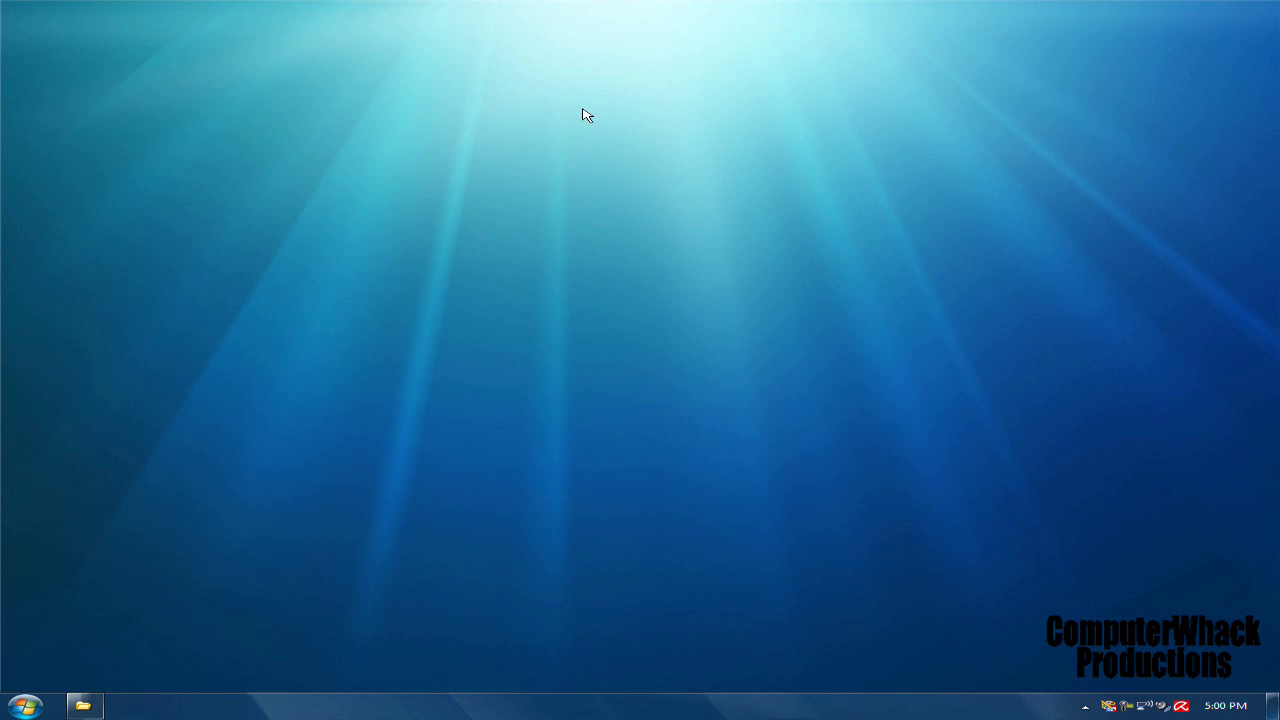
left_click(84, 706)
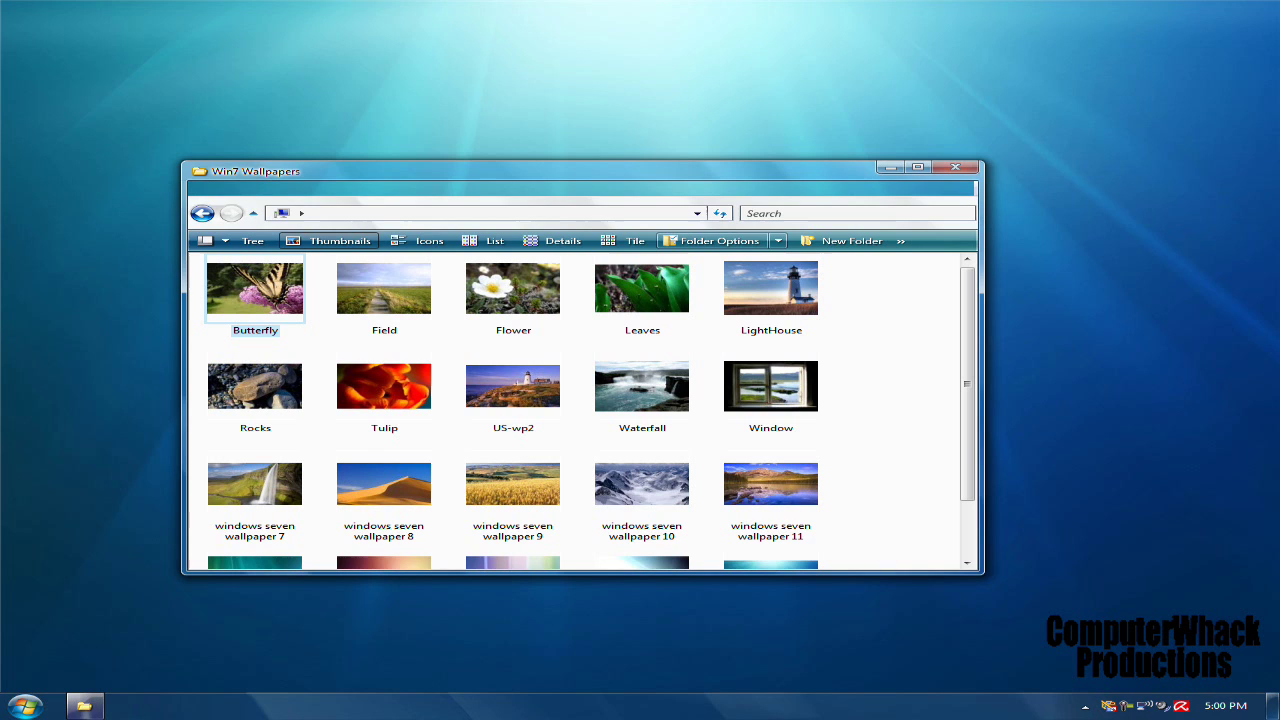
Step: Open the Win7 font folder, then open drive C: in a new Computer window
left_click(201, 214)
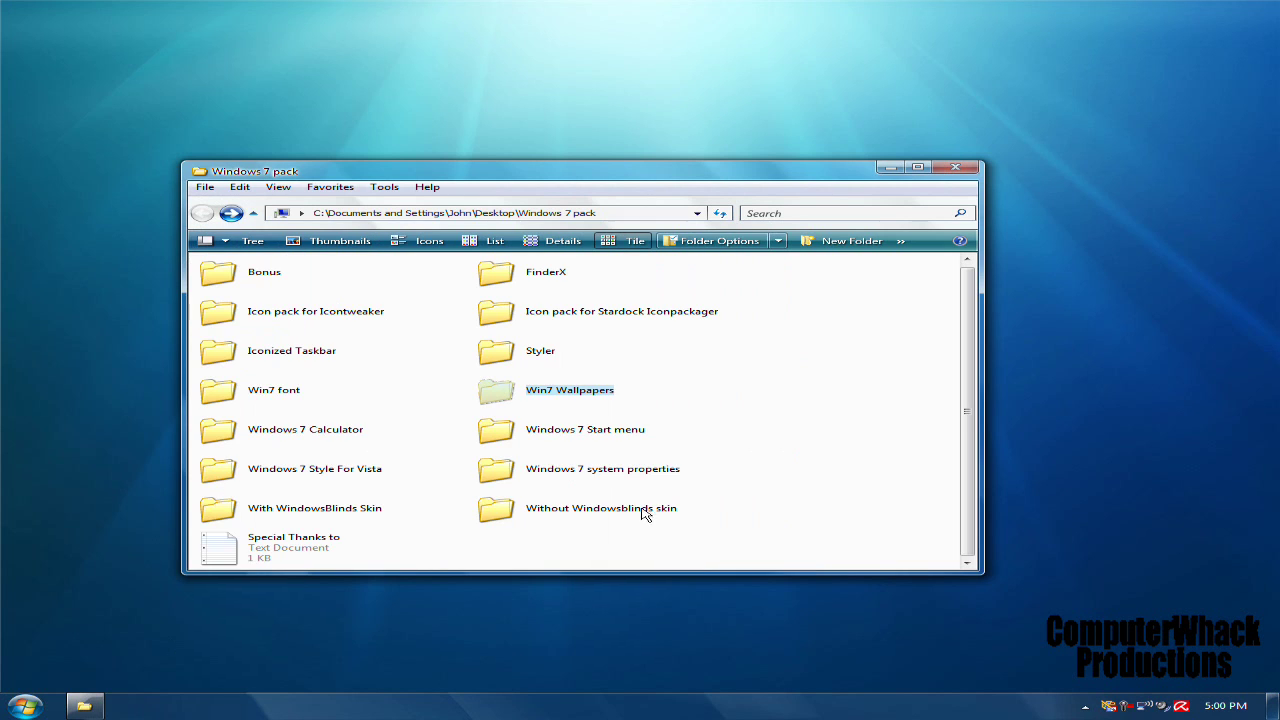
double_click(322, 404)
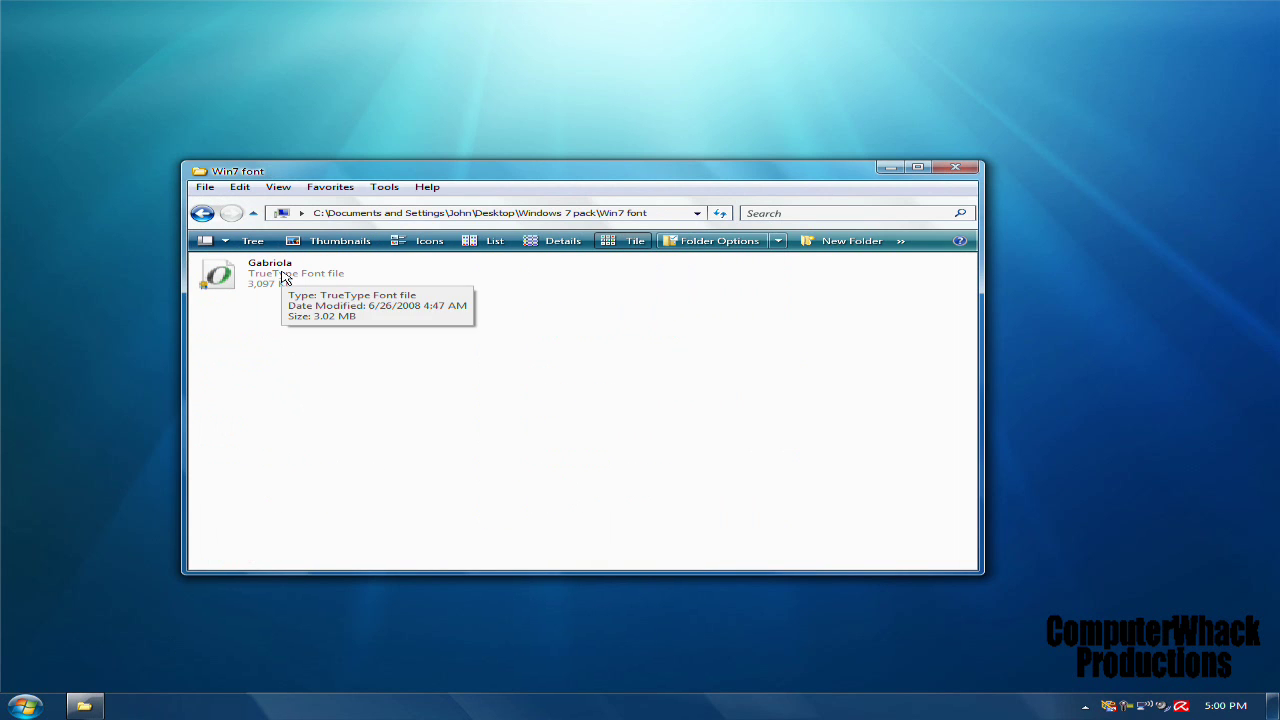
key("super")
left_click(290, 530)
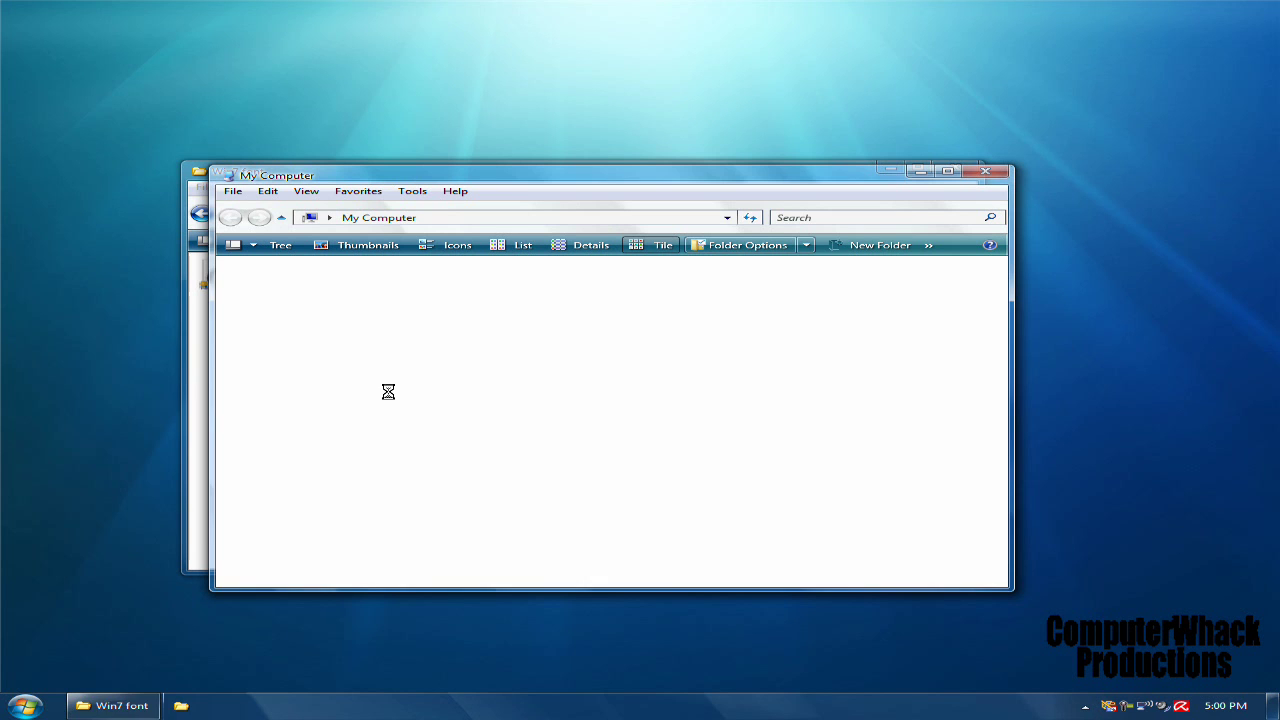
double_click(329, 284)
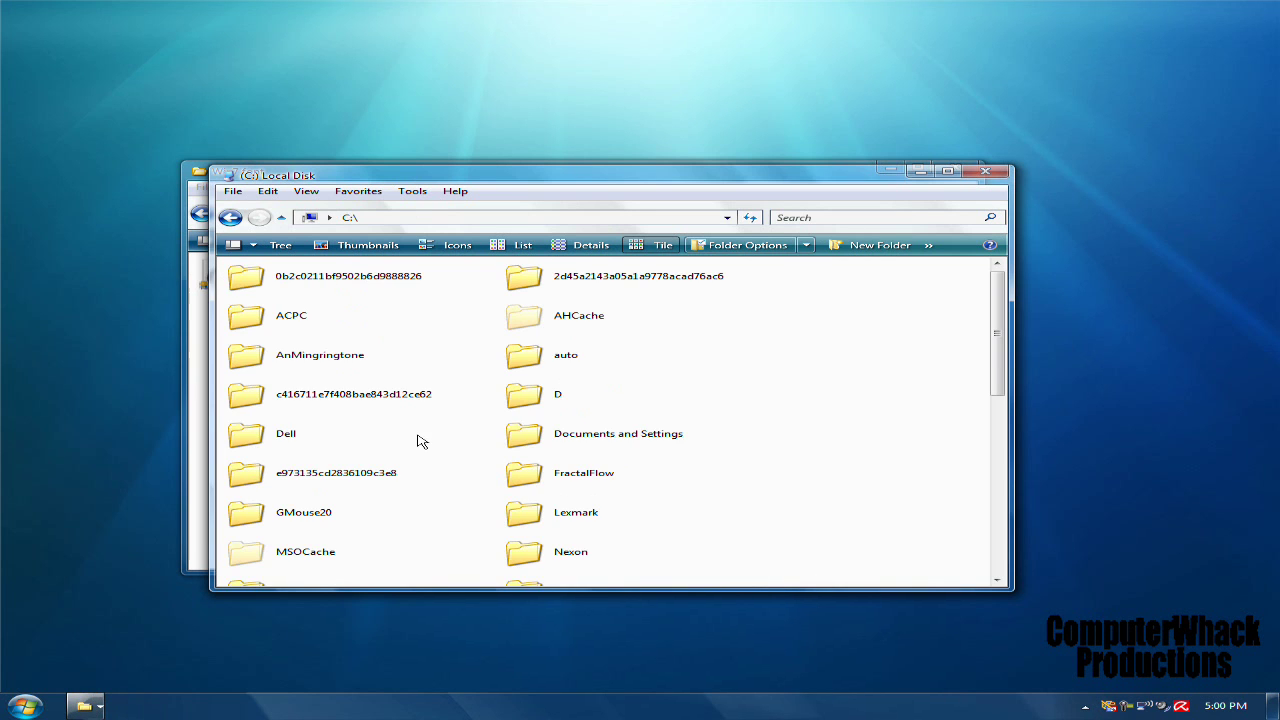
Step: Browse C:\WINDOWS to the Fonts folder, after a brief look at Resources\Icons
scroll(490, 410, "down", 10)
double_click(556, 298)
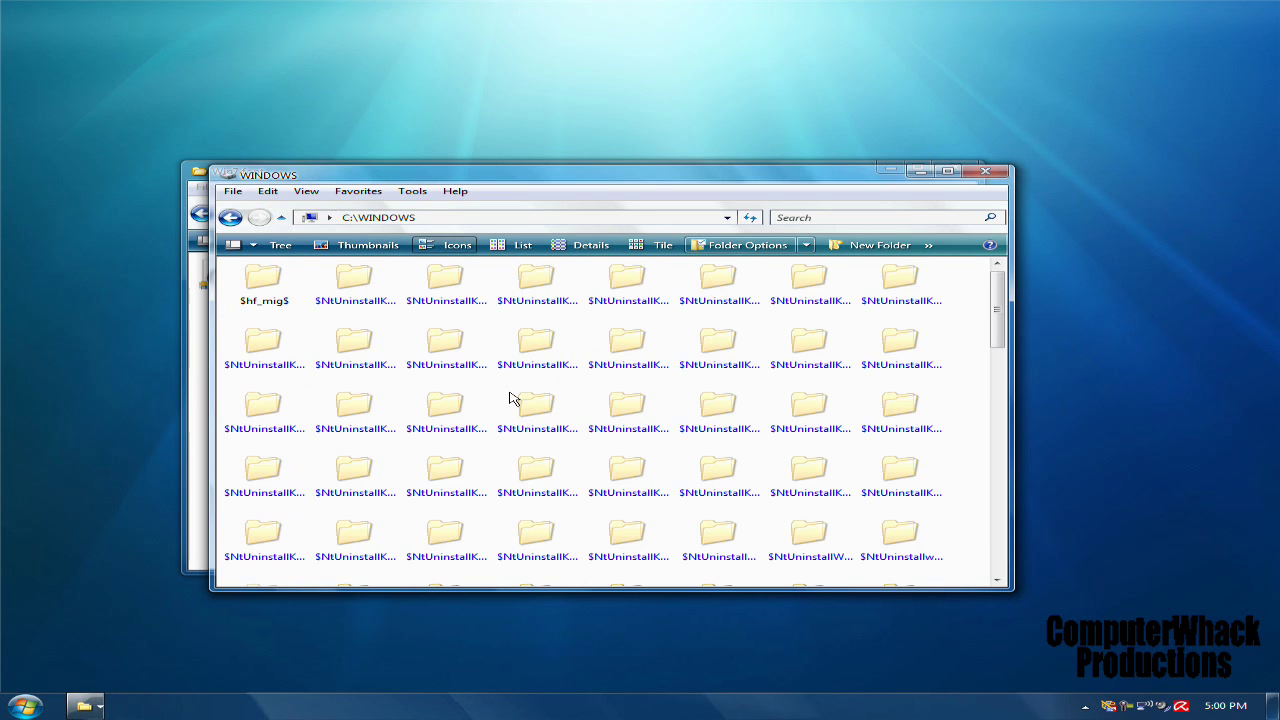
scroll(514, 400, "down", 2)
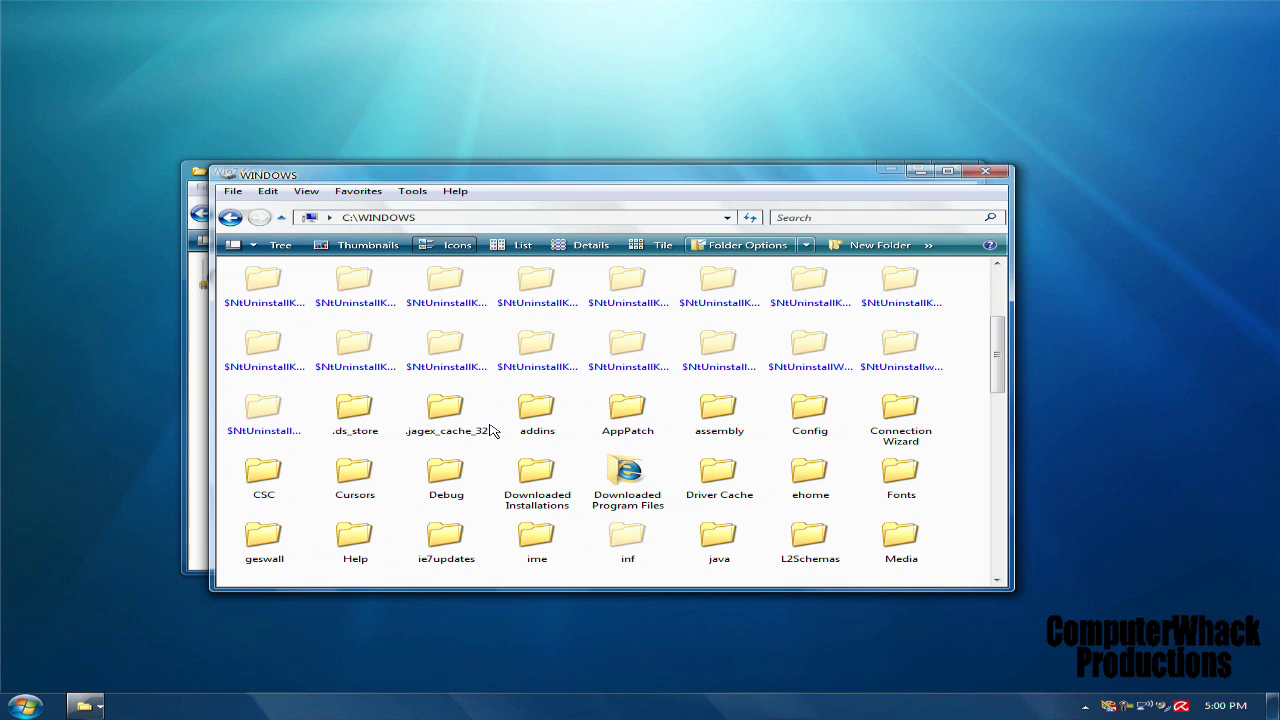
scroll(490, 430, "down", 3)
double_click(556, 558)
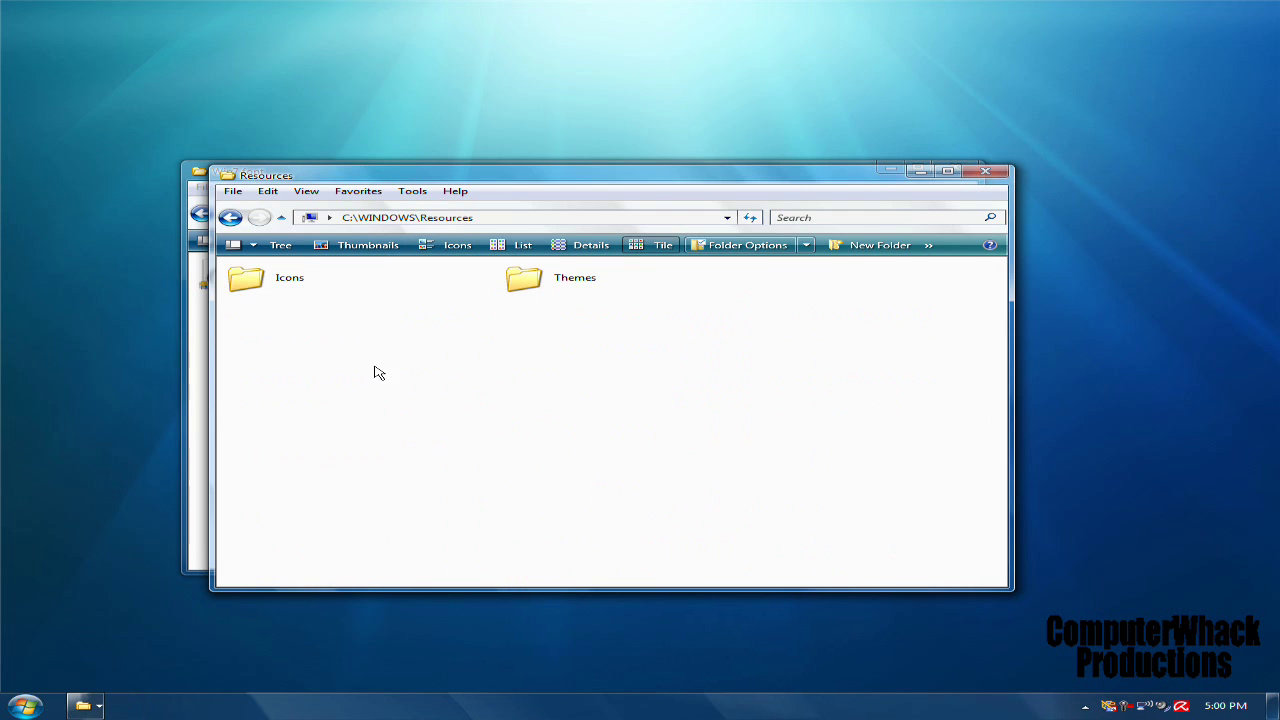
double_click(294, 286)
left_click(230, 217)
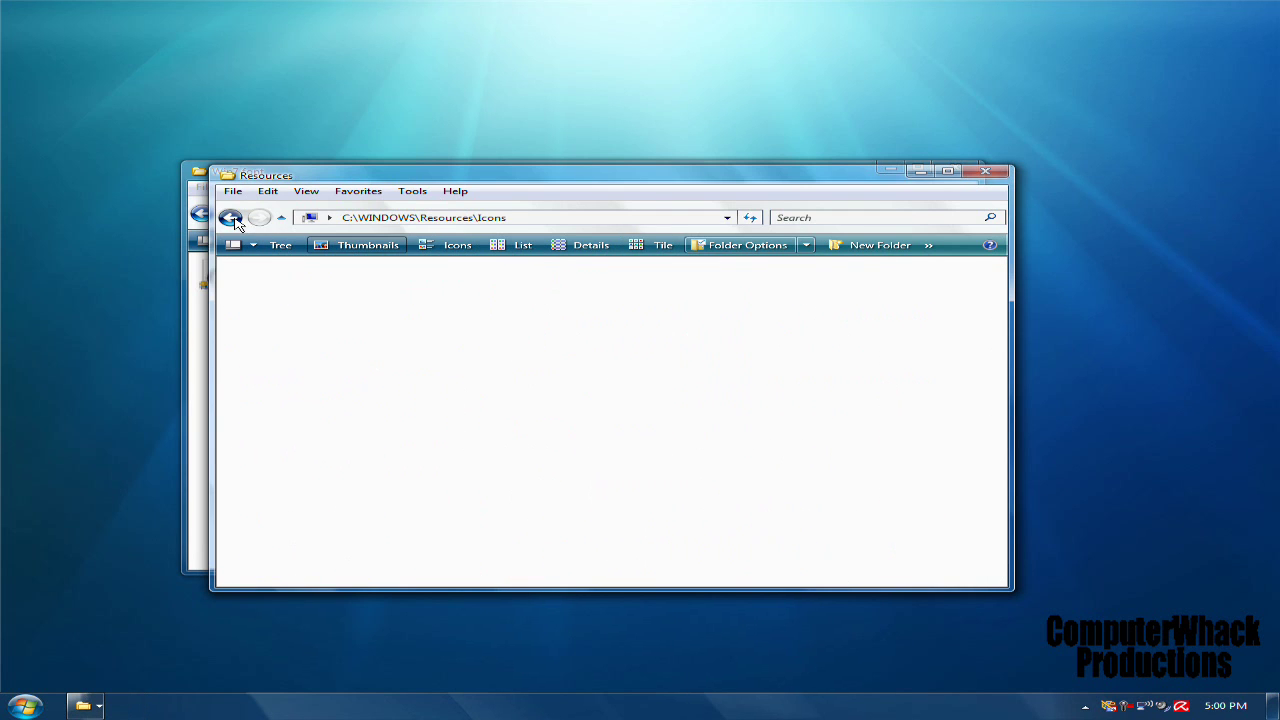
left_click(230, 217)
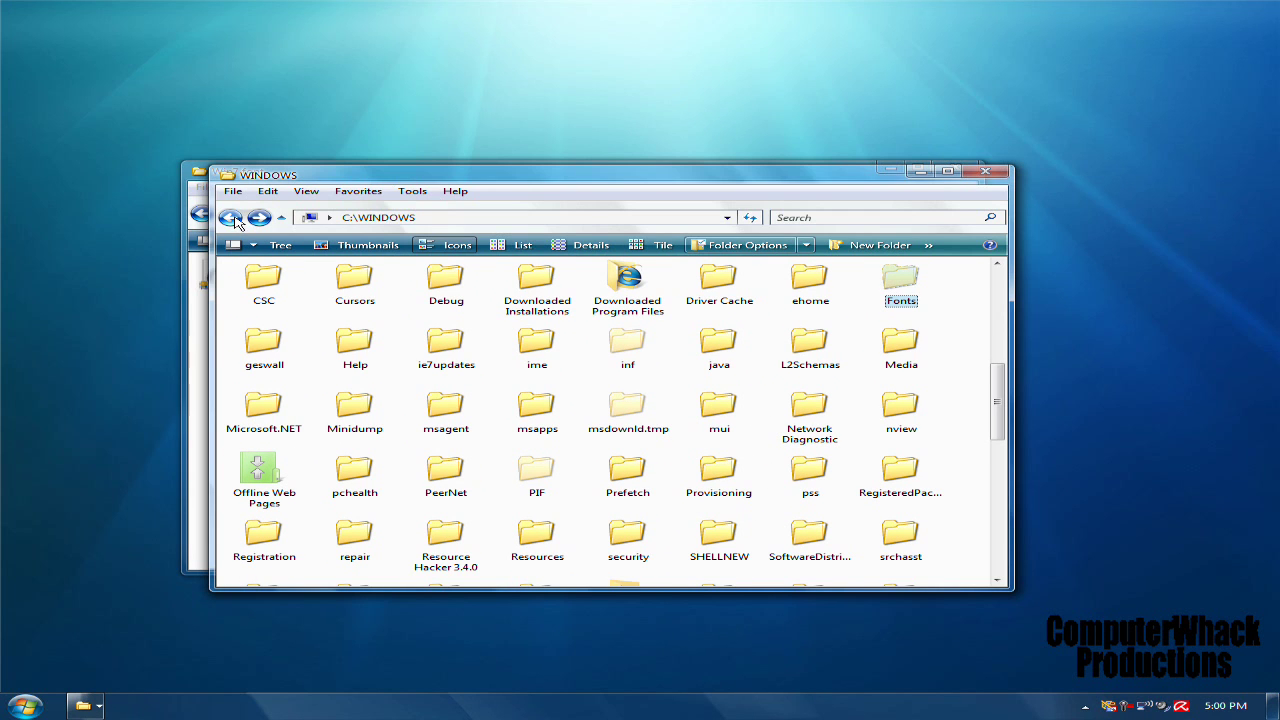
double_click(900, 282)
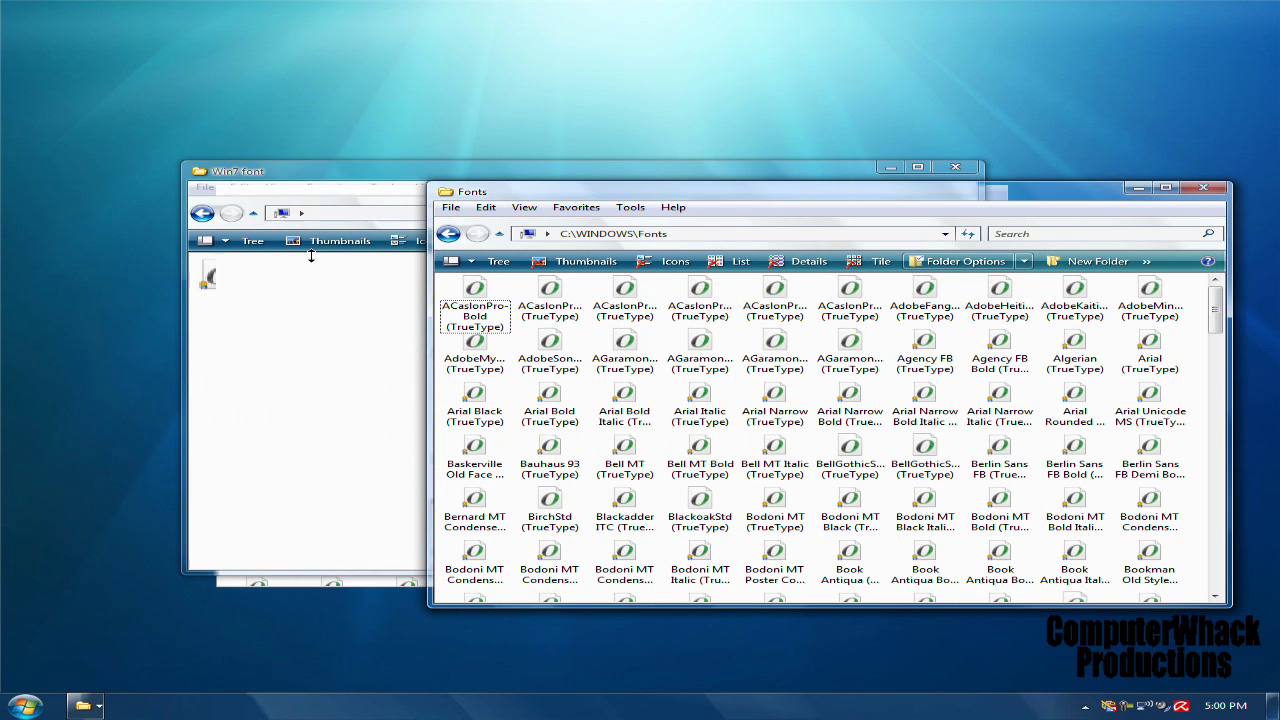
Step: Install Gabriola into Fonts, dismiss the already-installed warning, and return to the Windows 7 pack folder
left_click_drag(222, 277, 662, 388)
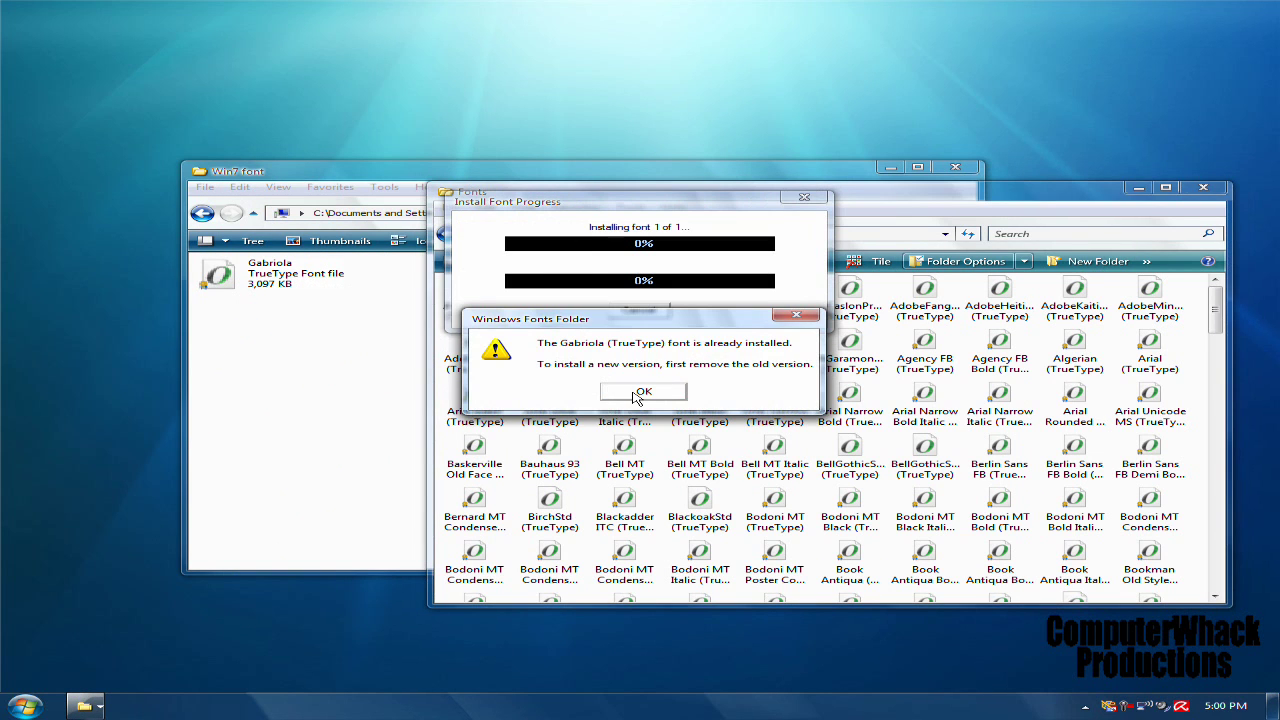
left_click(643, 392)
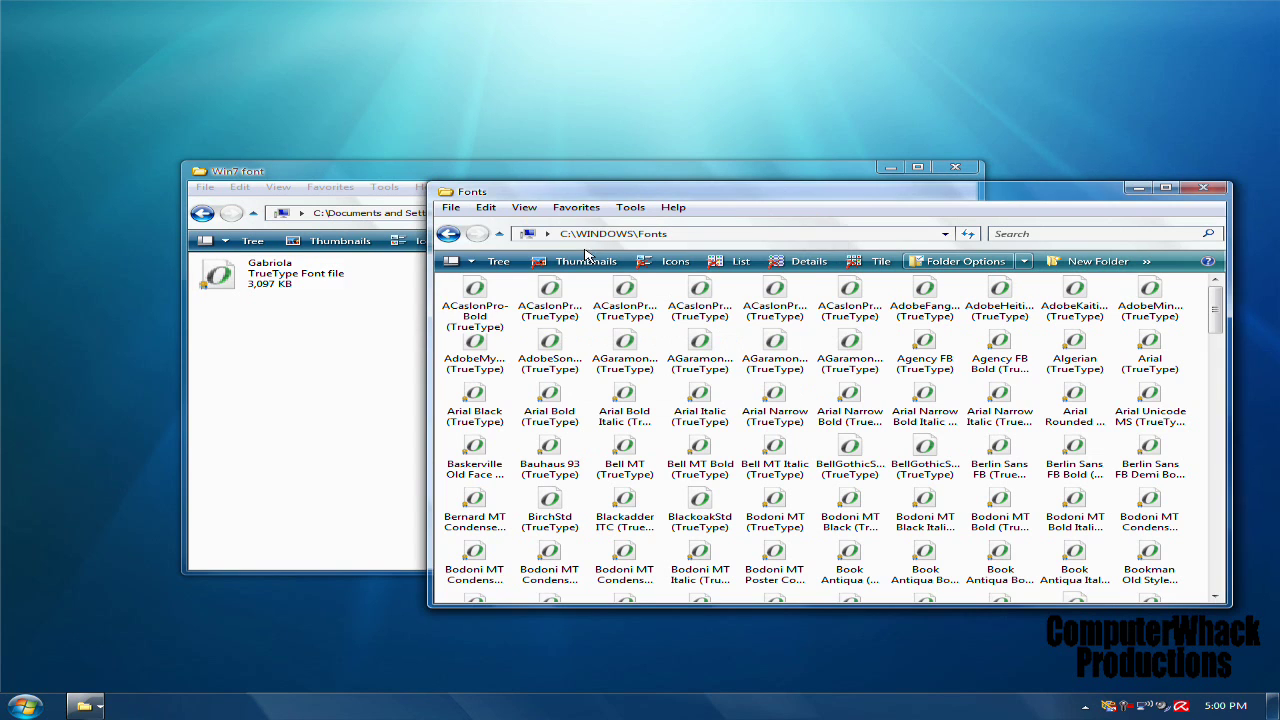
left_click(202, 213)
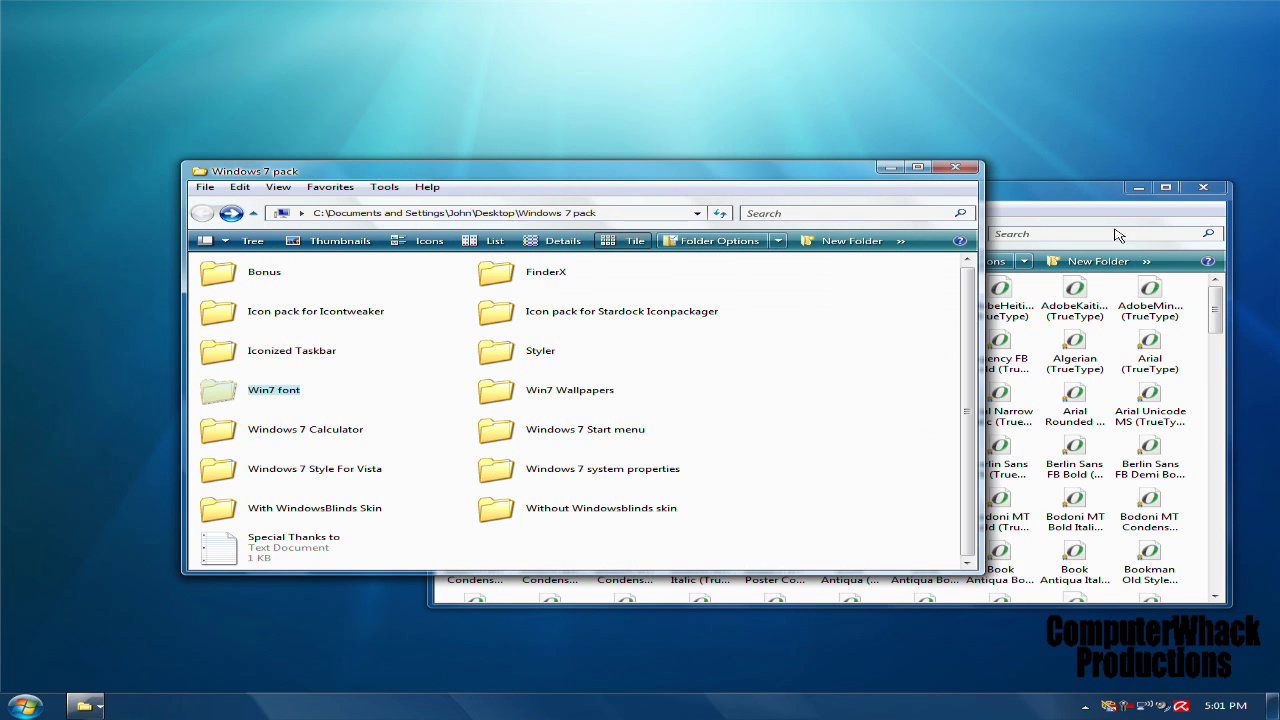
Step: Close Fonts and open the Styler > Styler Toolbar folder
left_click(1203, 187)
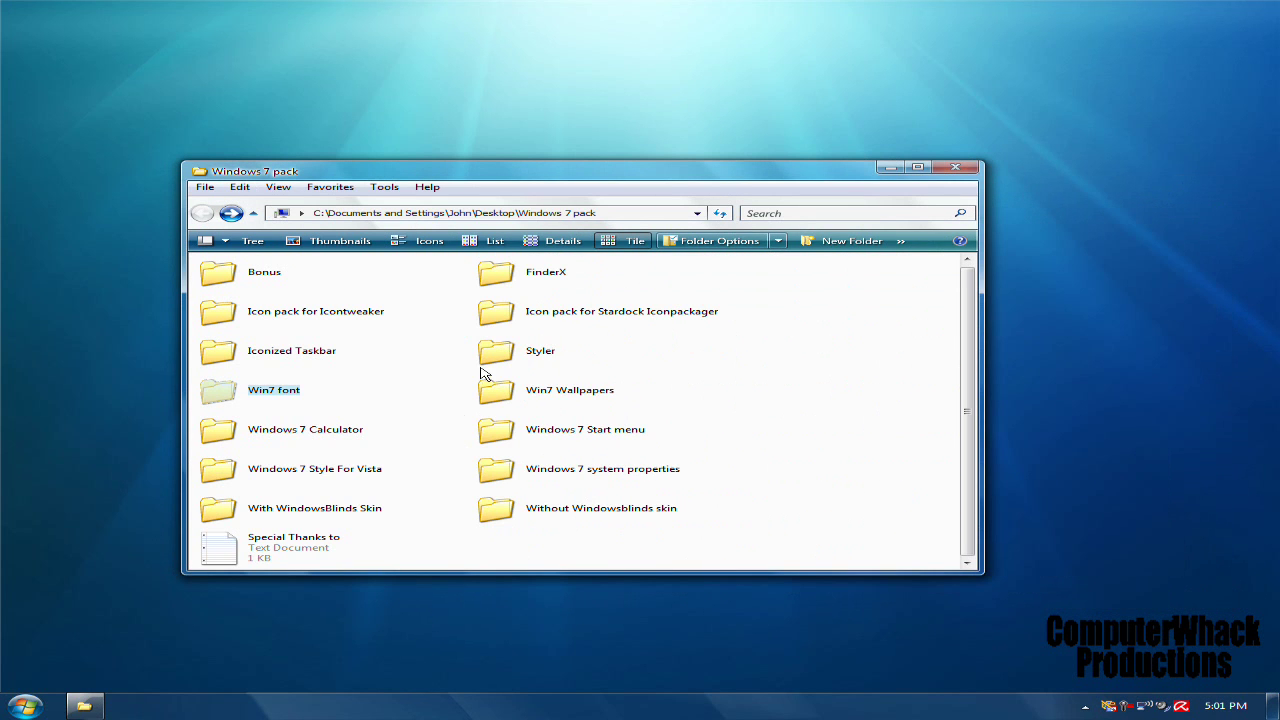
double_click(514, 350)
left_click(304, 331)
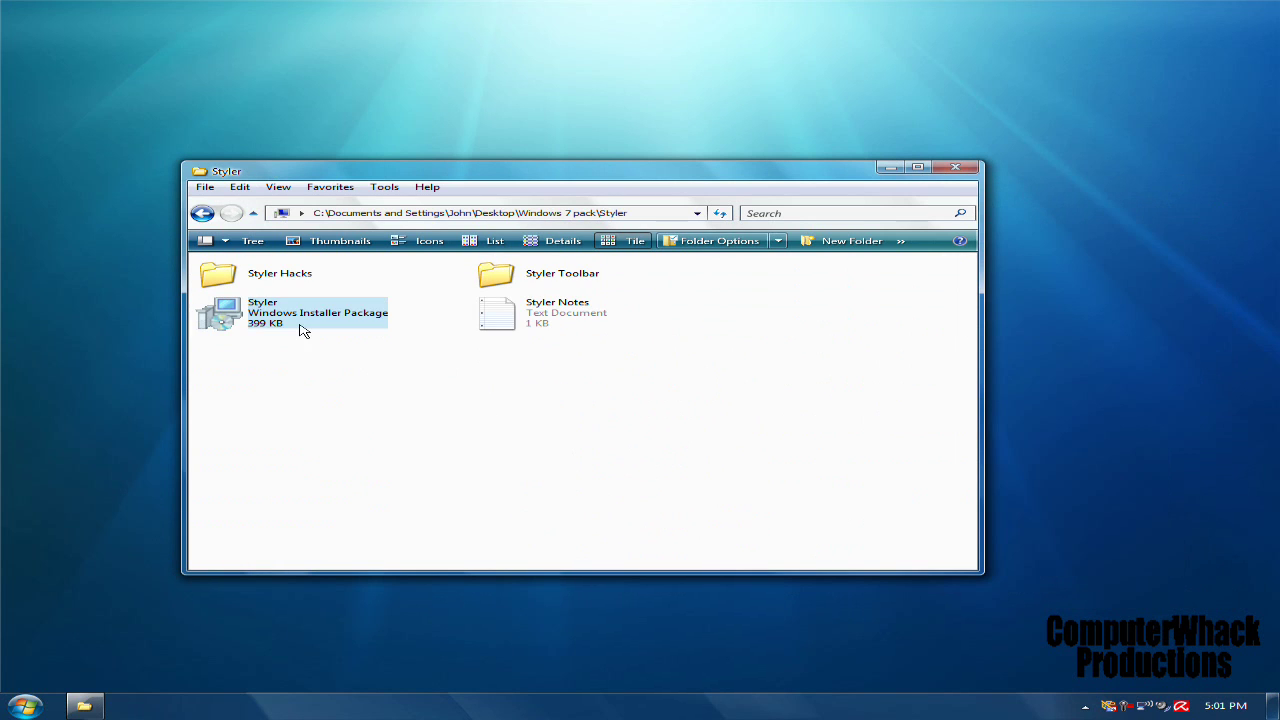
left_click_drag(387, 365, 400, 408)
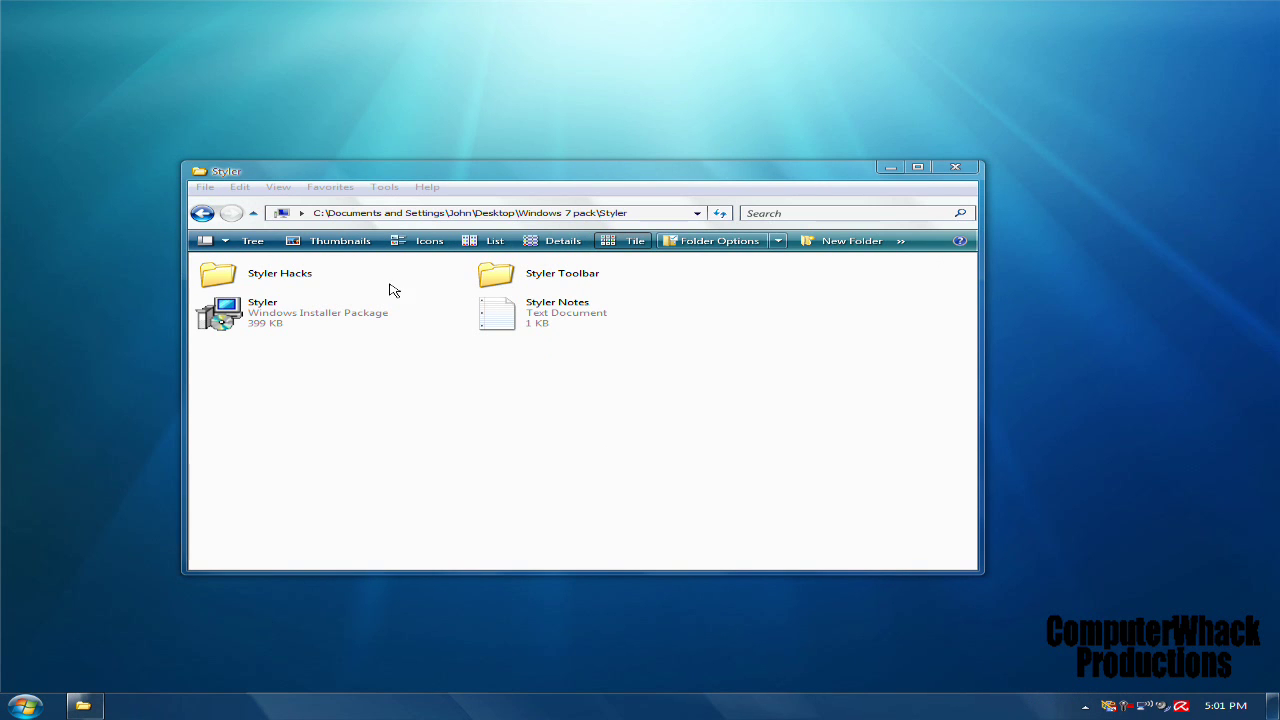
double_click(526, 278)
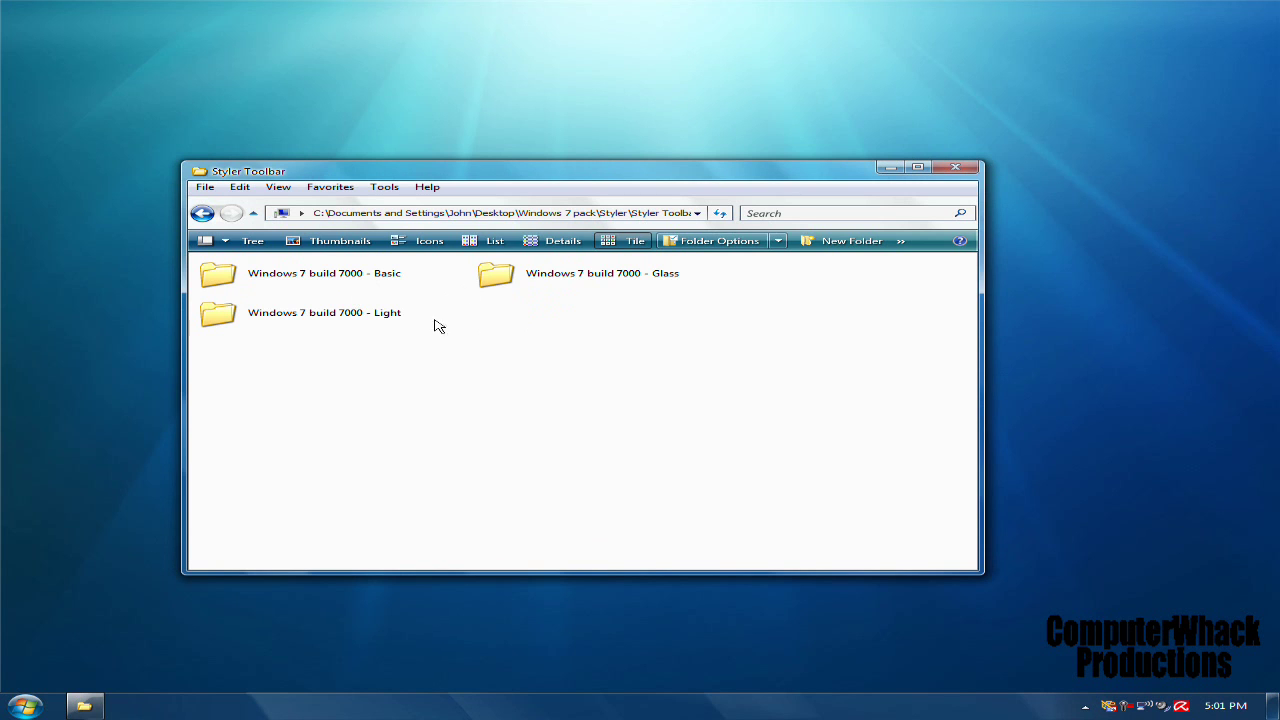
Step: Open C:\Program Files\Styler in a new Computer window
left_click(38, 702)
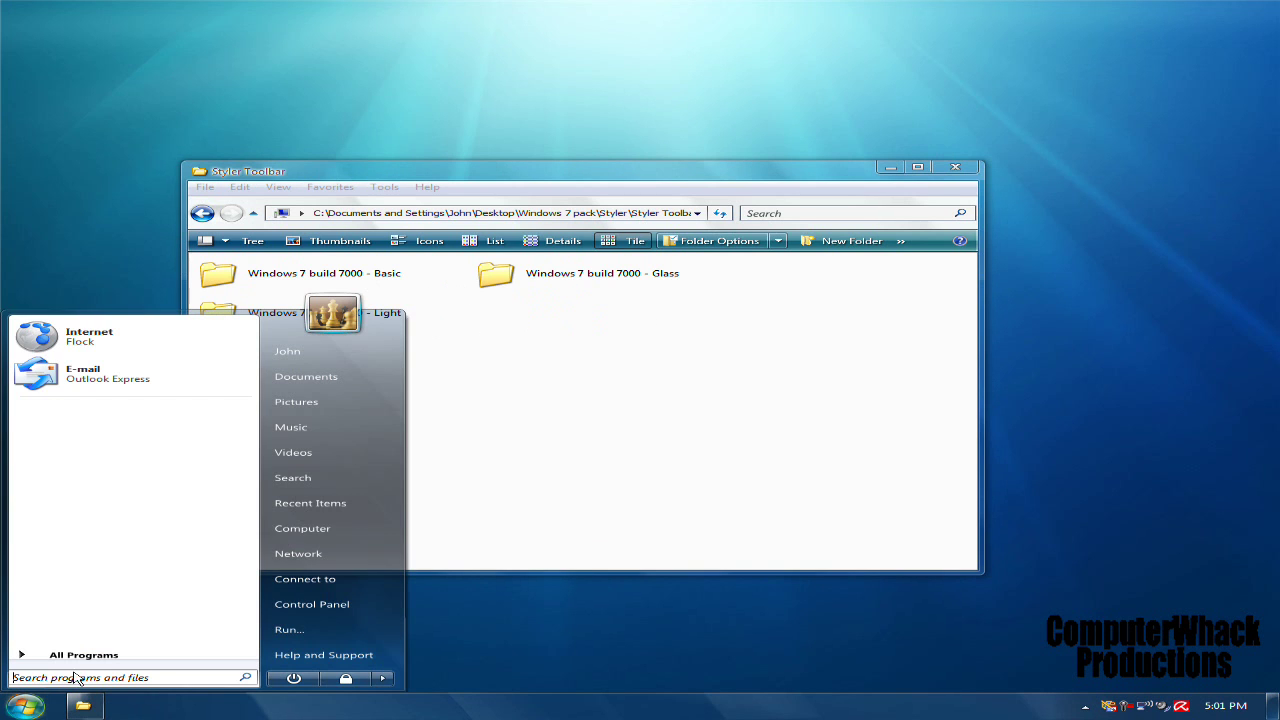
left_click(290, 528)
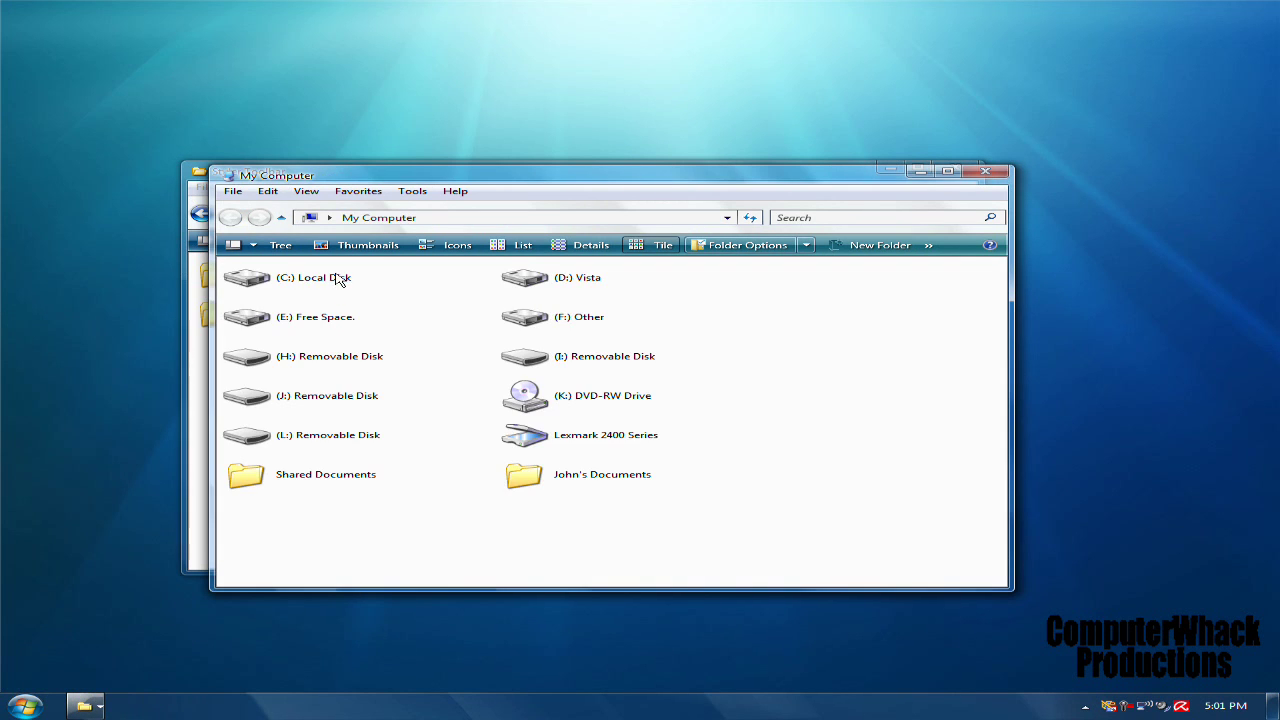
double_click(338, 277)
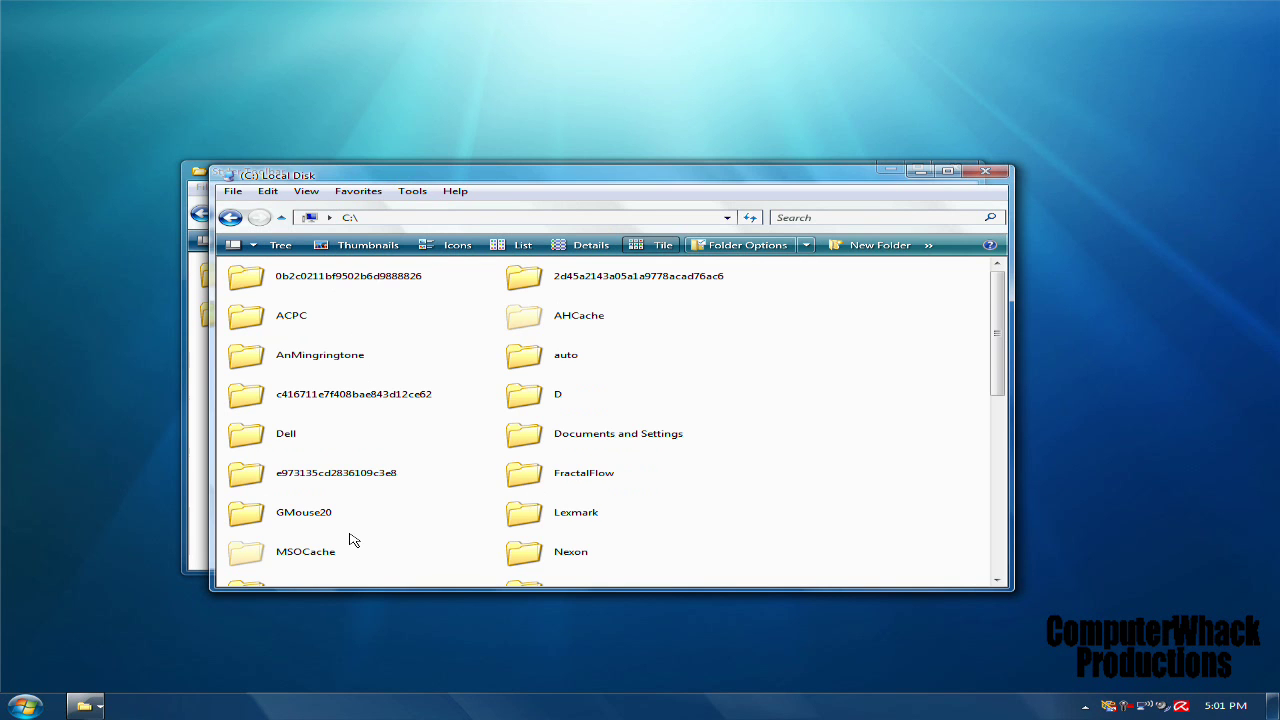
scroll(340, 532, "down", 2)
double_click(316, 503)
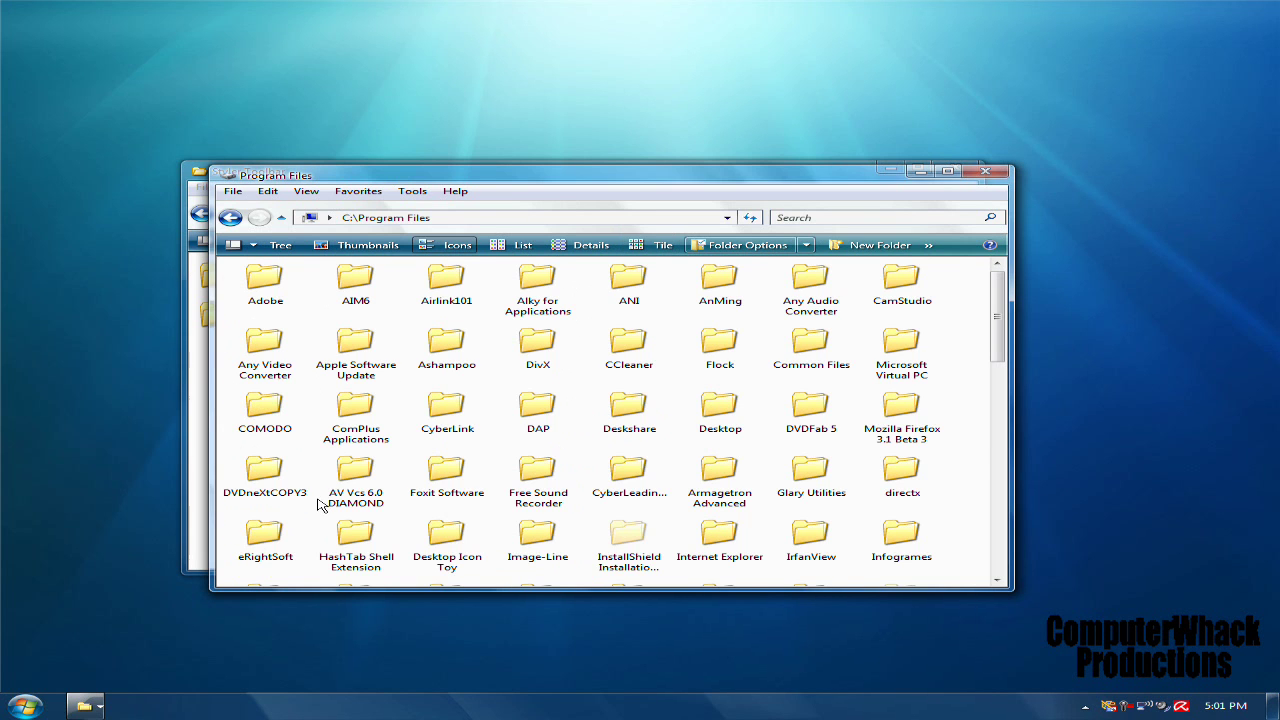
key("s")
scroll(320, 500, "down", 2)
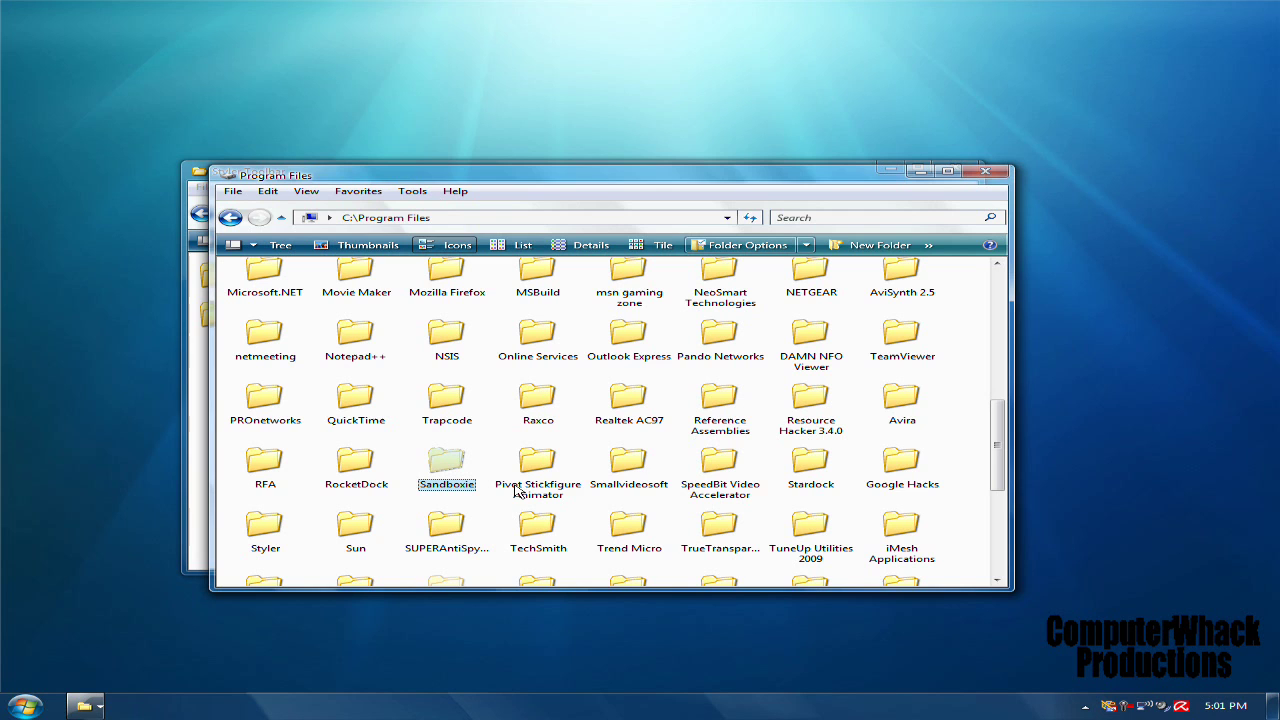
double_click(265, 538)
Step: Open Styler's TB\skins\Styler's folder beside the Styler Toolbar window and switch back to it
left_click_drag(420, 177, 680, 185)
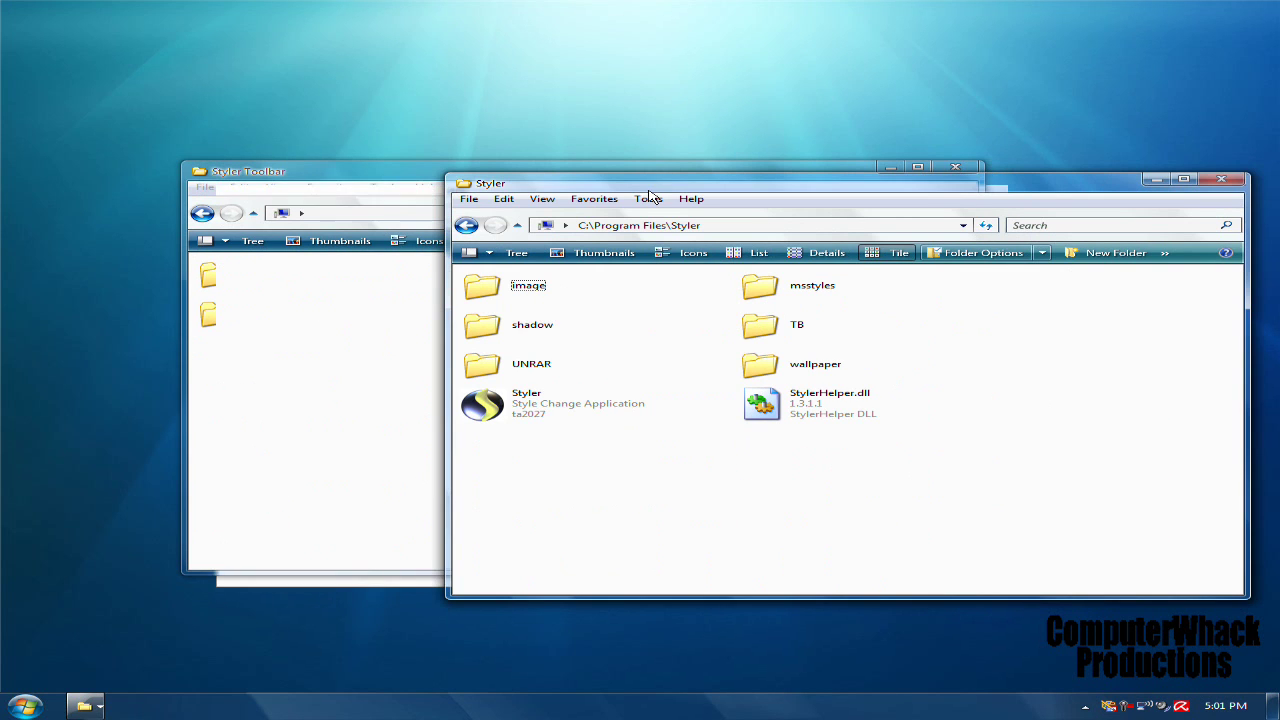
double_click(776, 326)
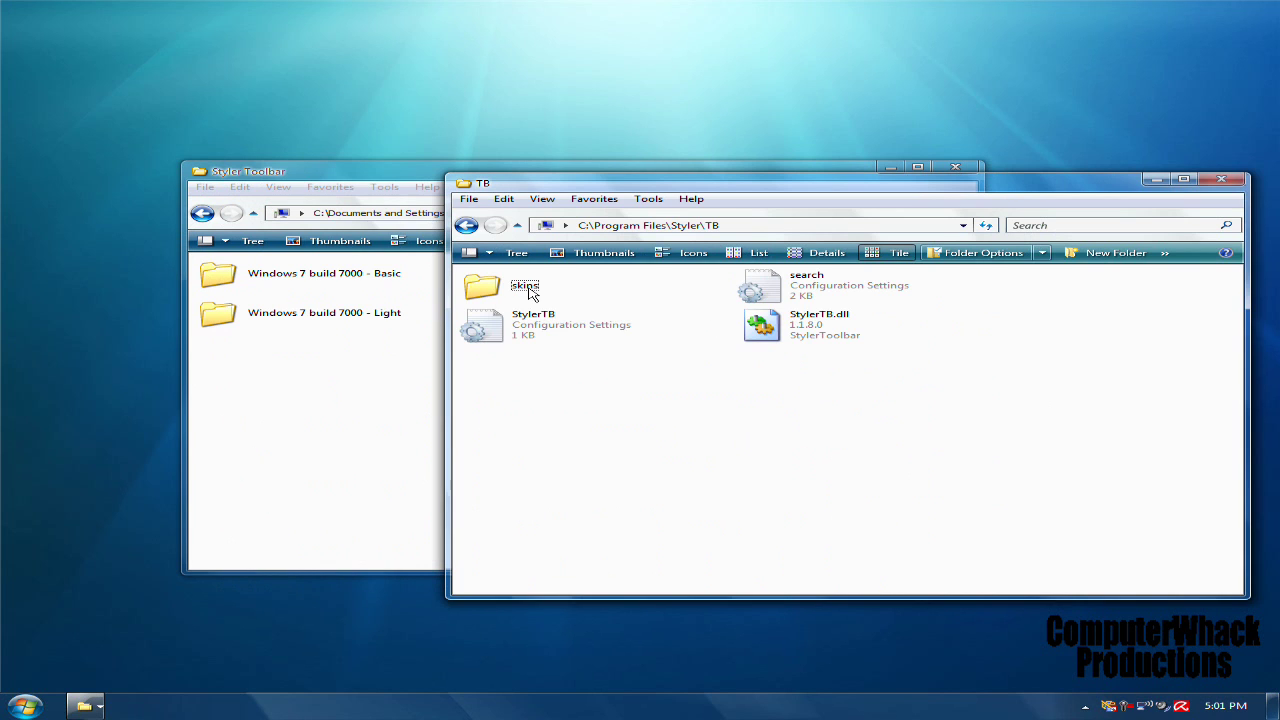
double_click(524, 287)
double_click(530, 287)
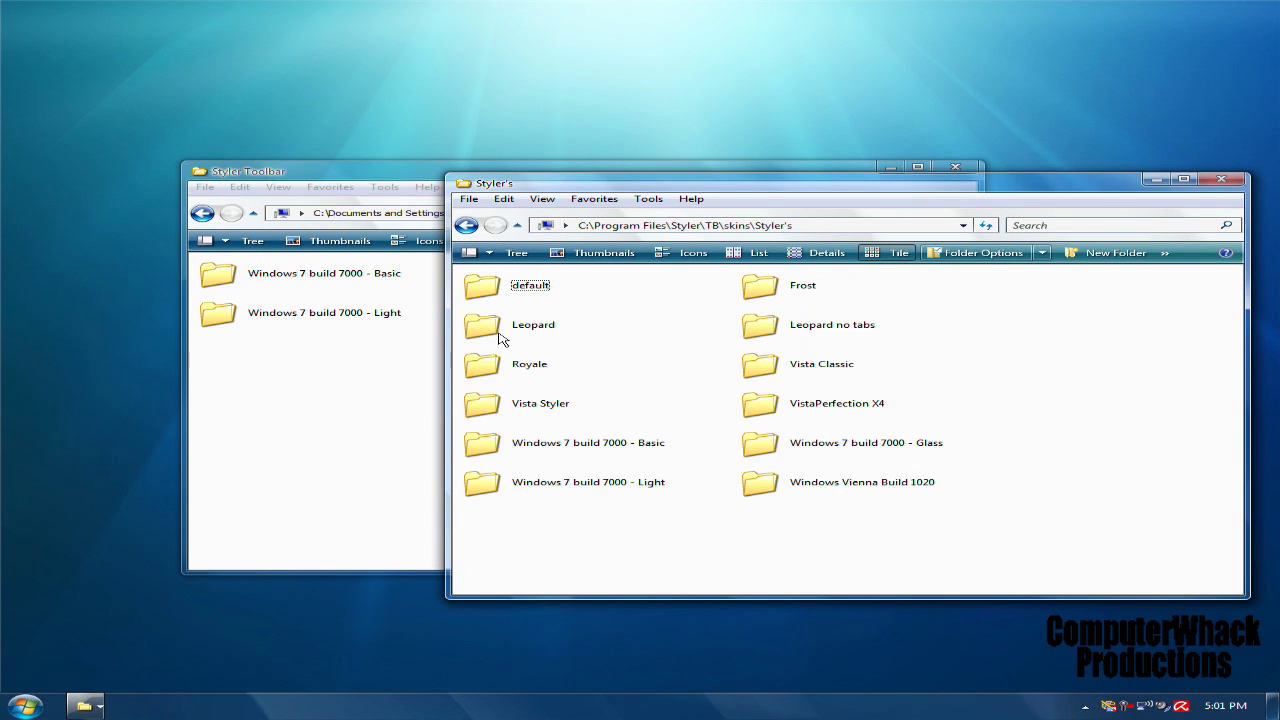
left_click(320, 378)
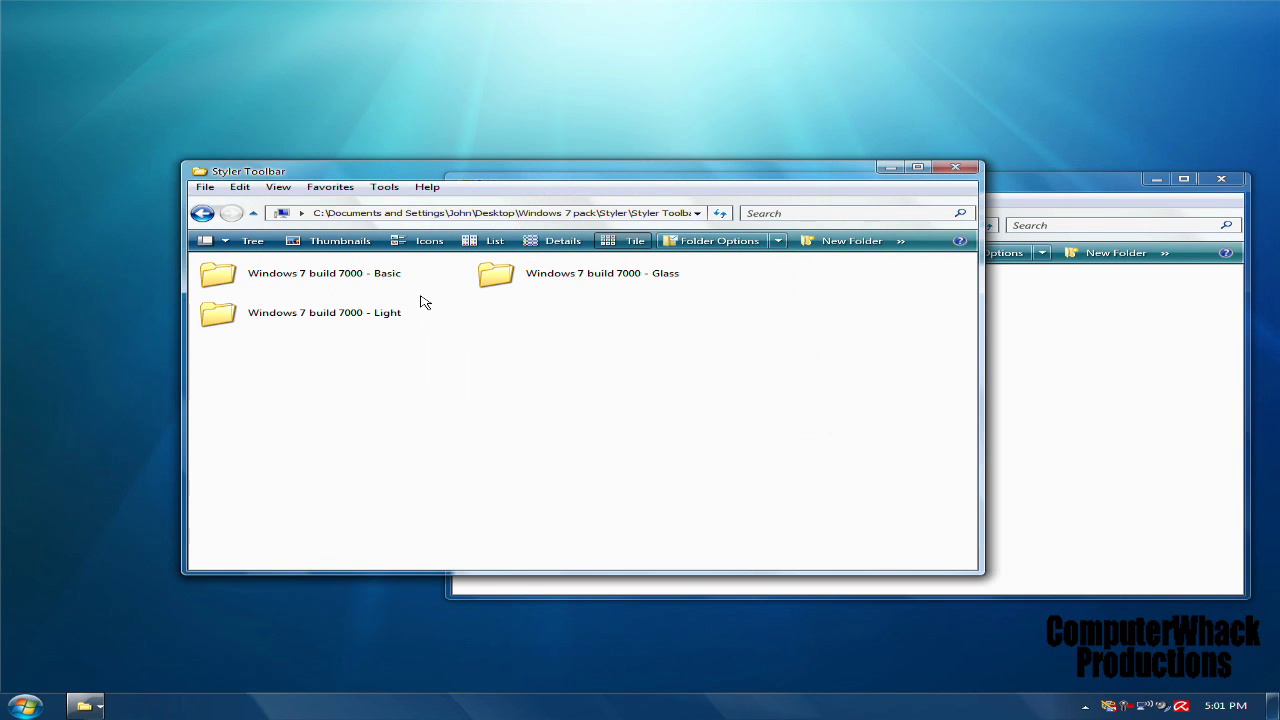
Step: Move the three Windows 7 build 7000 skins into the Styler's skins folder, replacing existing ones, then close it
left_click_drag(643, 343, 323, 266)
left_click_drag(600, 275, 1055, 466)
left_click(621, 386)
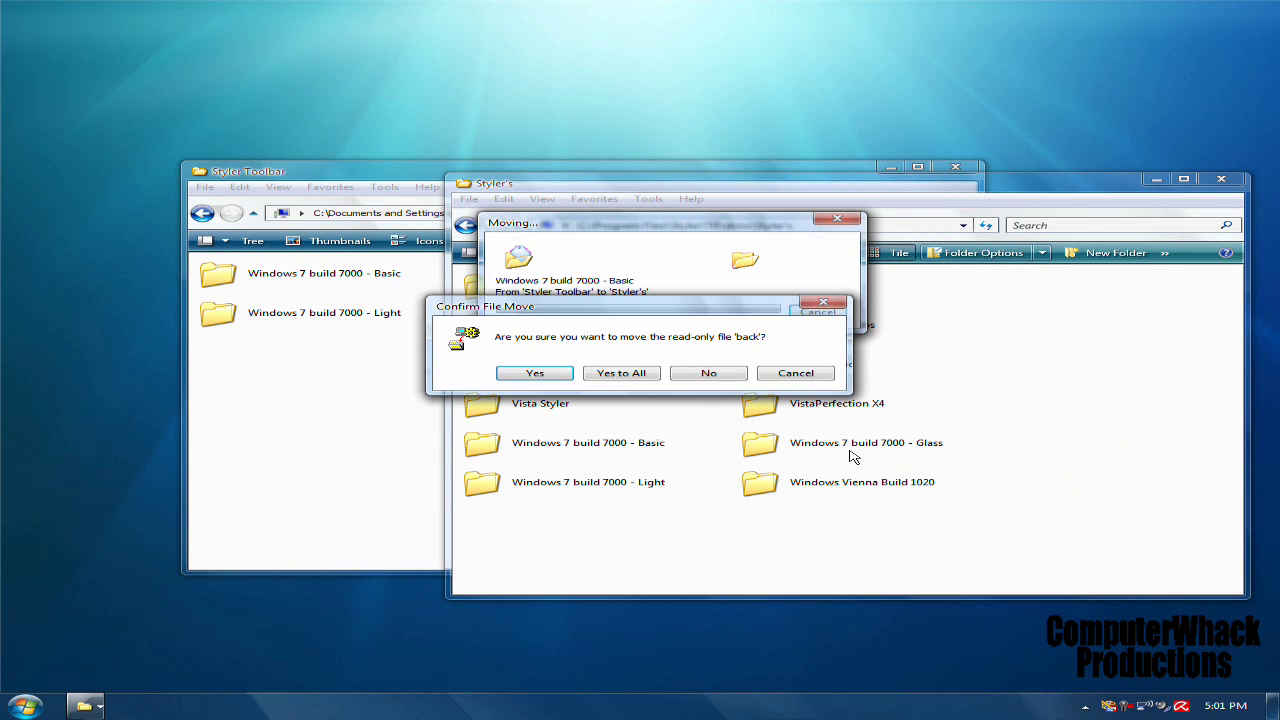
left_click(585, 375)
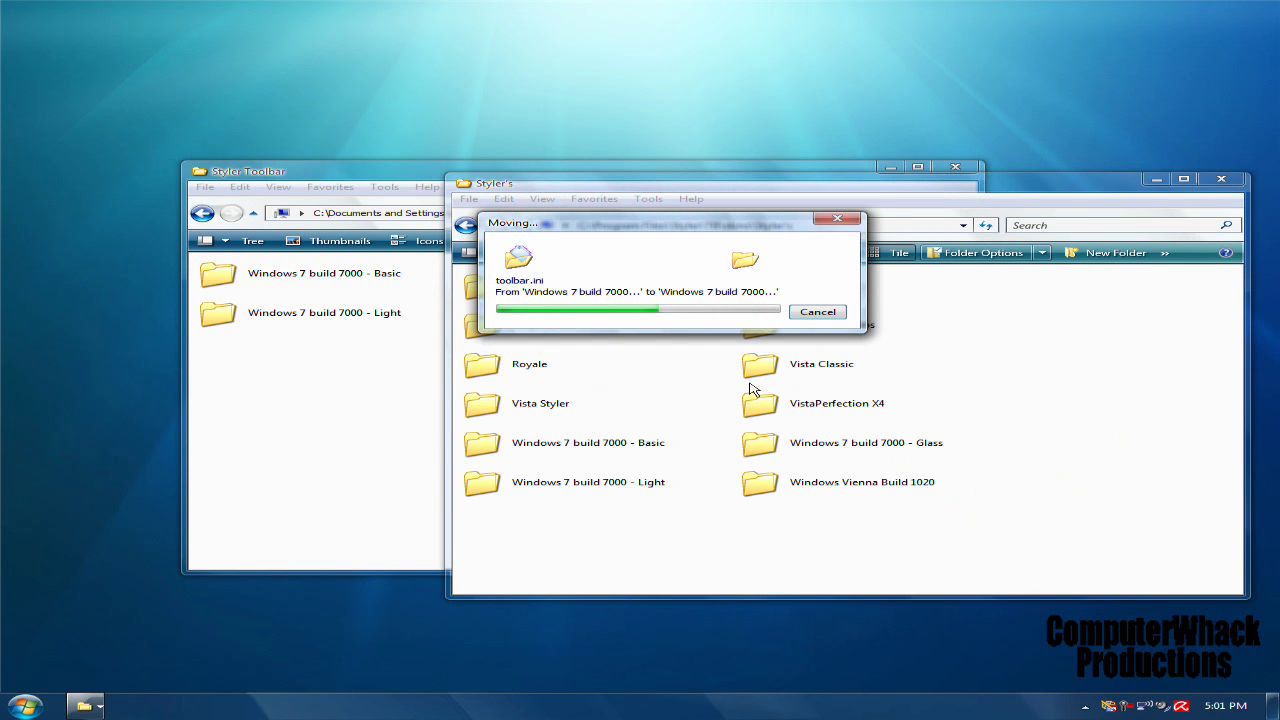
left_click(1231, 185)
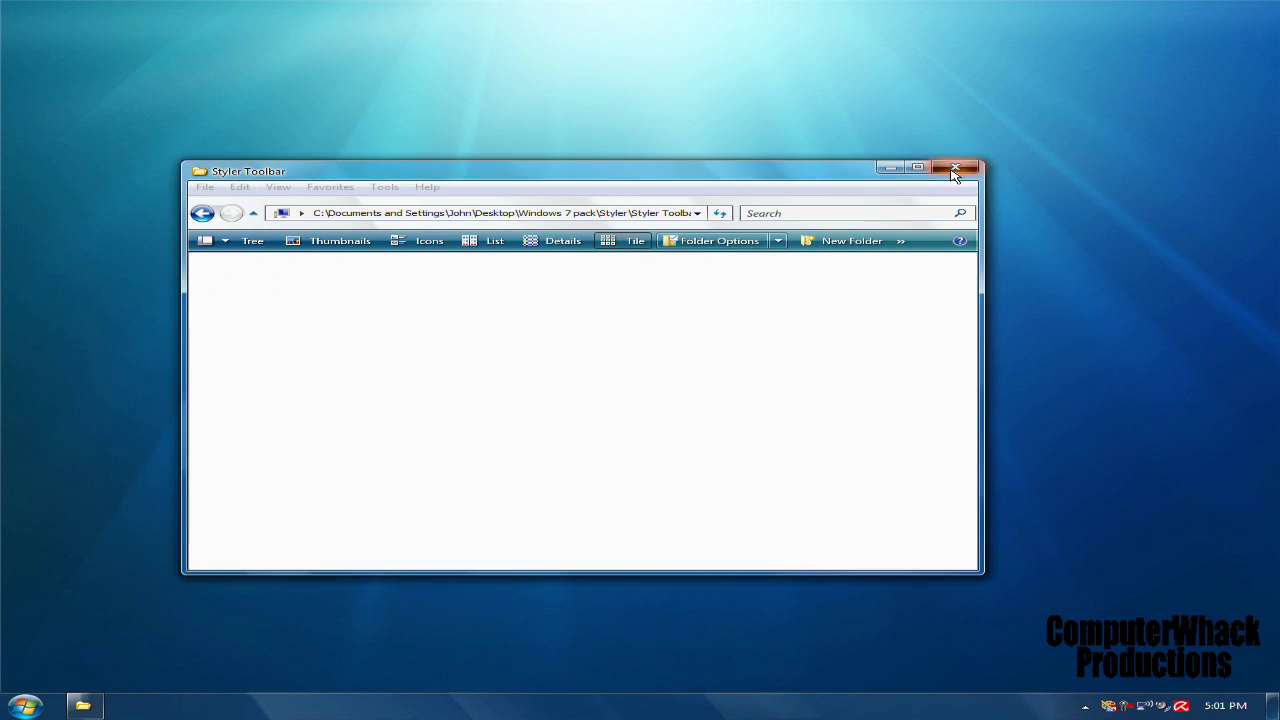
Step: Close the Styler Toolbar folder and launch Styler through a 'sty' Start menu search
left_click(955, 166)
left_click(24, 706)
type("styler")
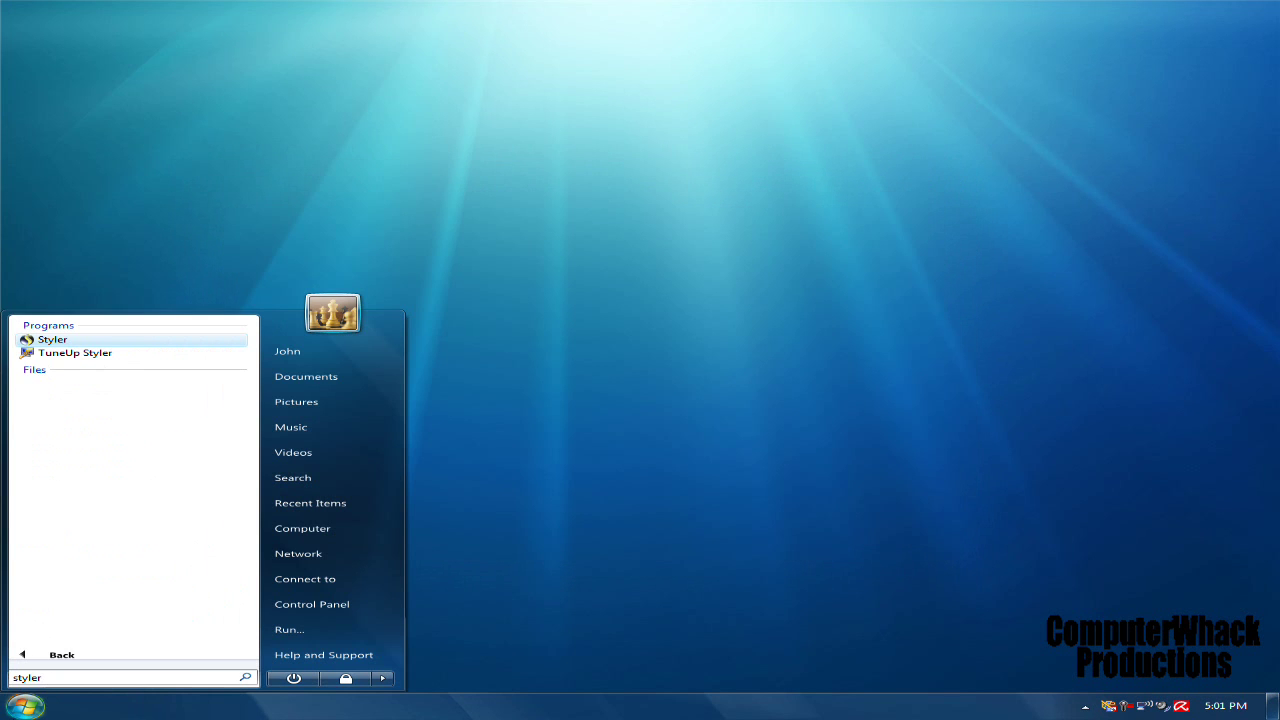
key("Return")
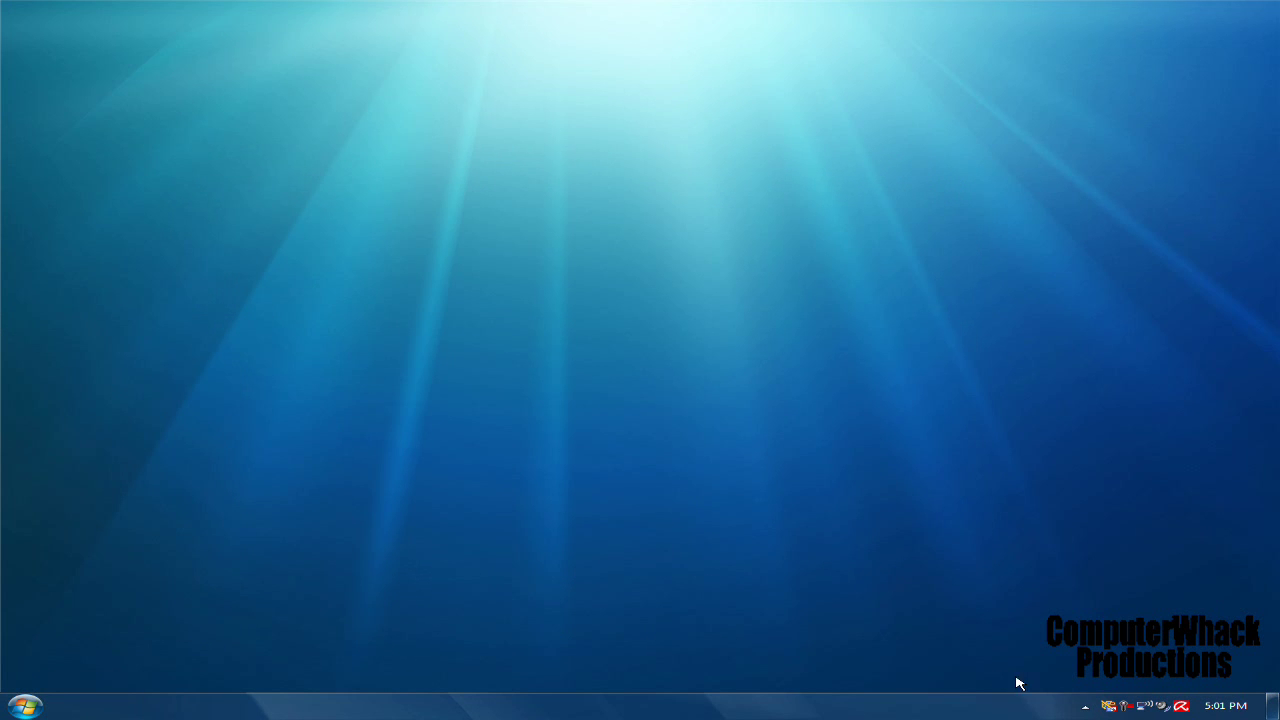
left_click(1094, 709)
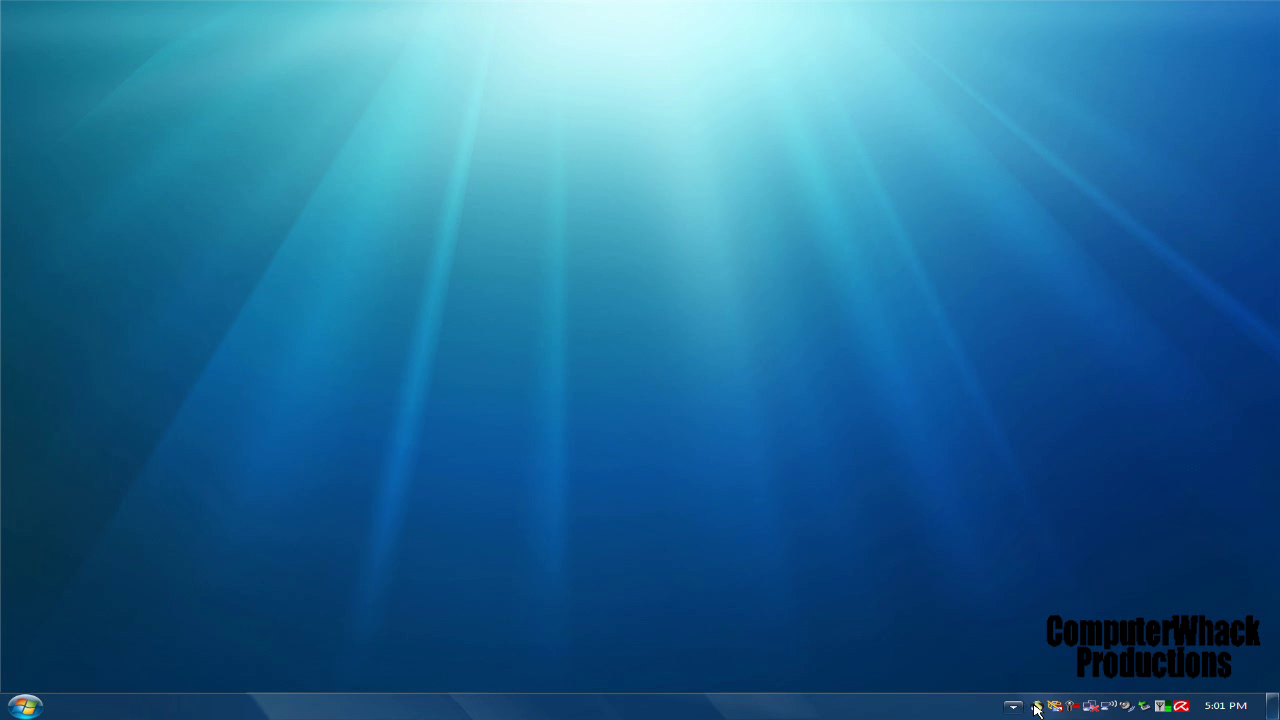
left_click_drag(1093, 348, 1092, 460)
Step: With My Computer open, apply the Windows 7 build 7000 - Basic toolbar in Styler, then close both windows
left_click(25, 705)
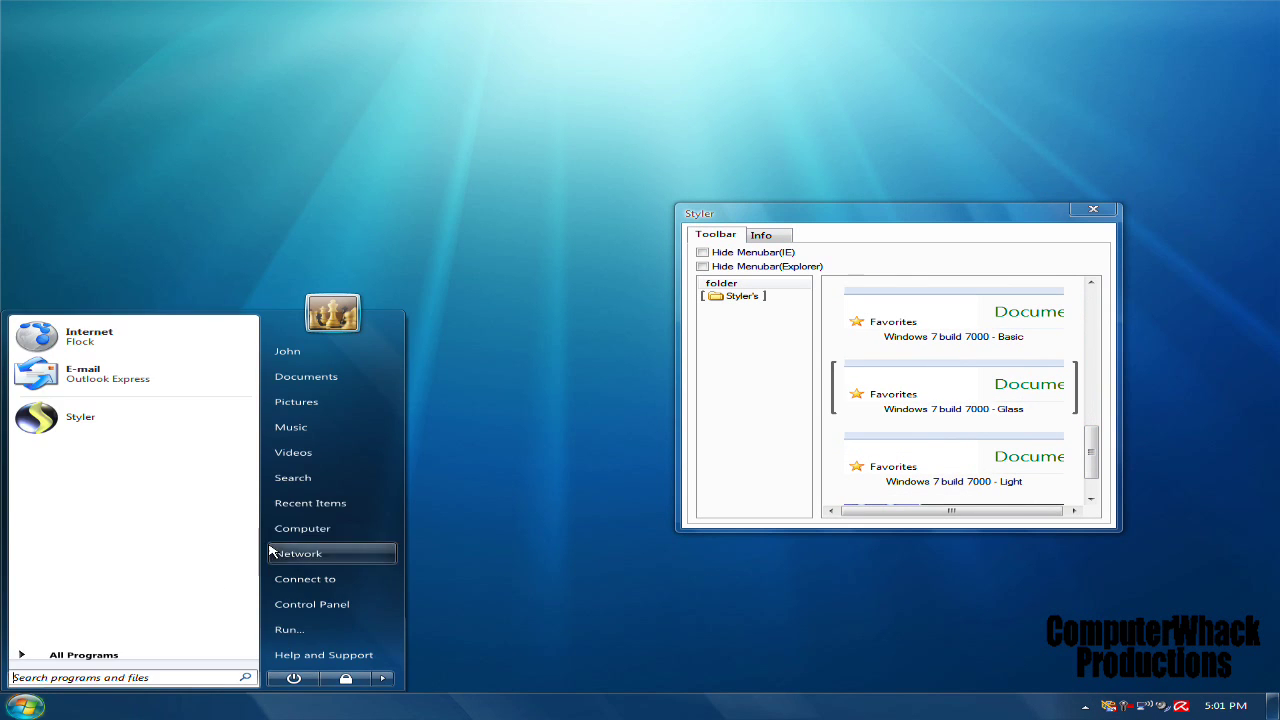
left_click(320, 532)
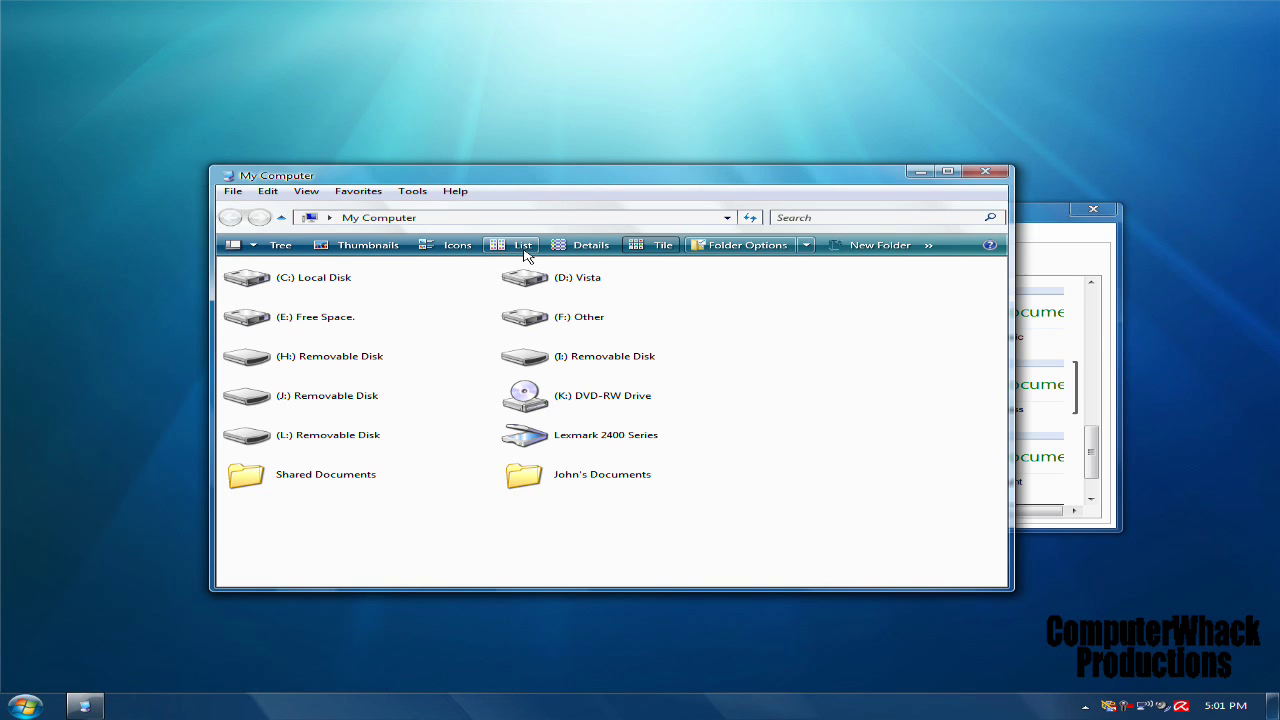
left_click(1054, 236)
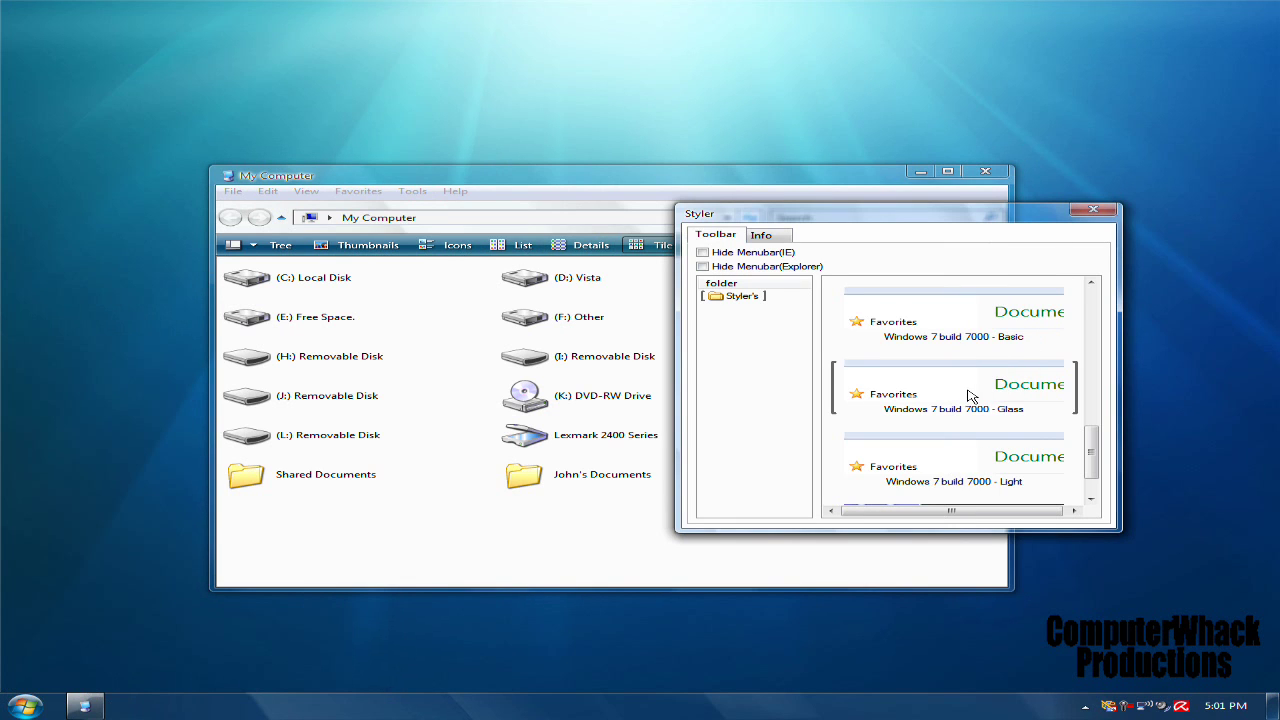
left_click(968, 328)
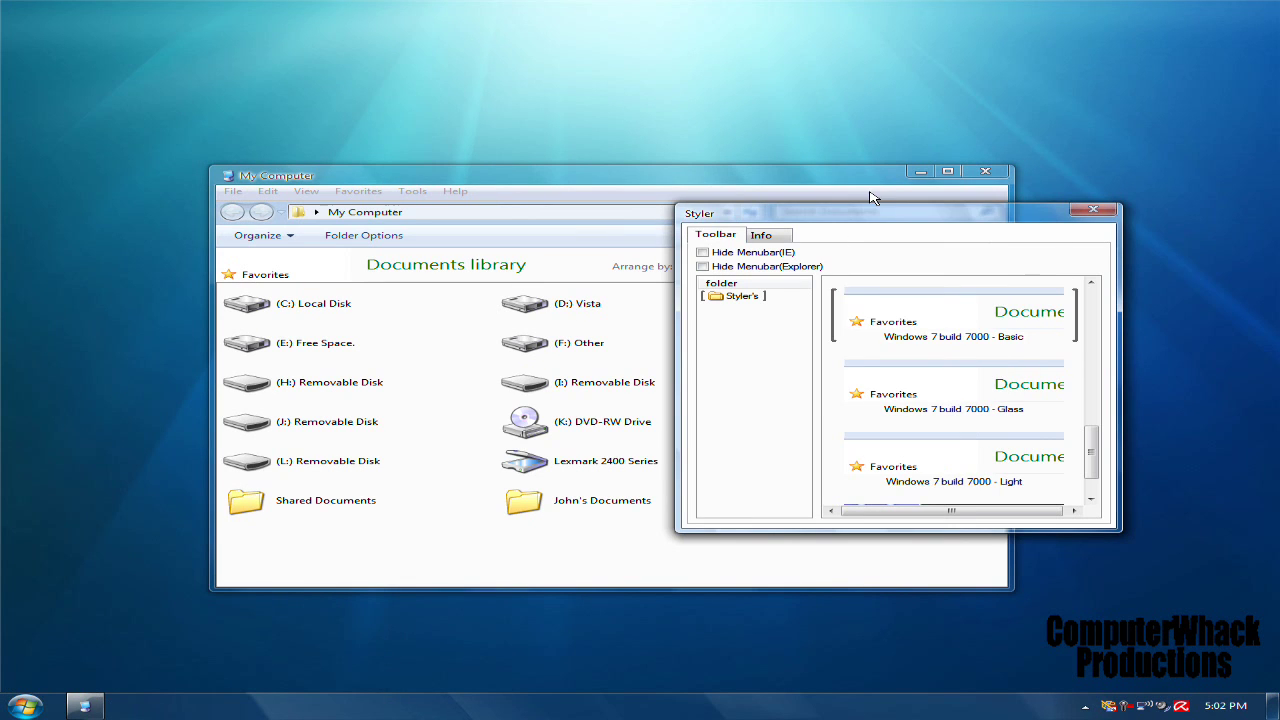
left_click_drag(858, 218, 410, 462)
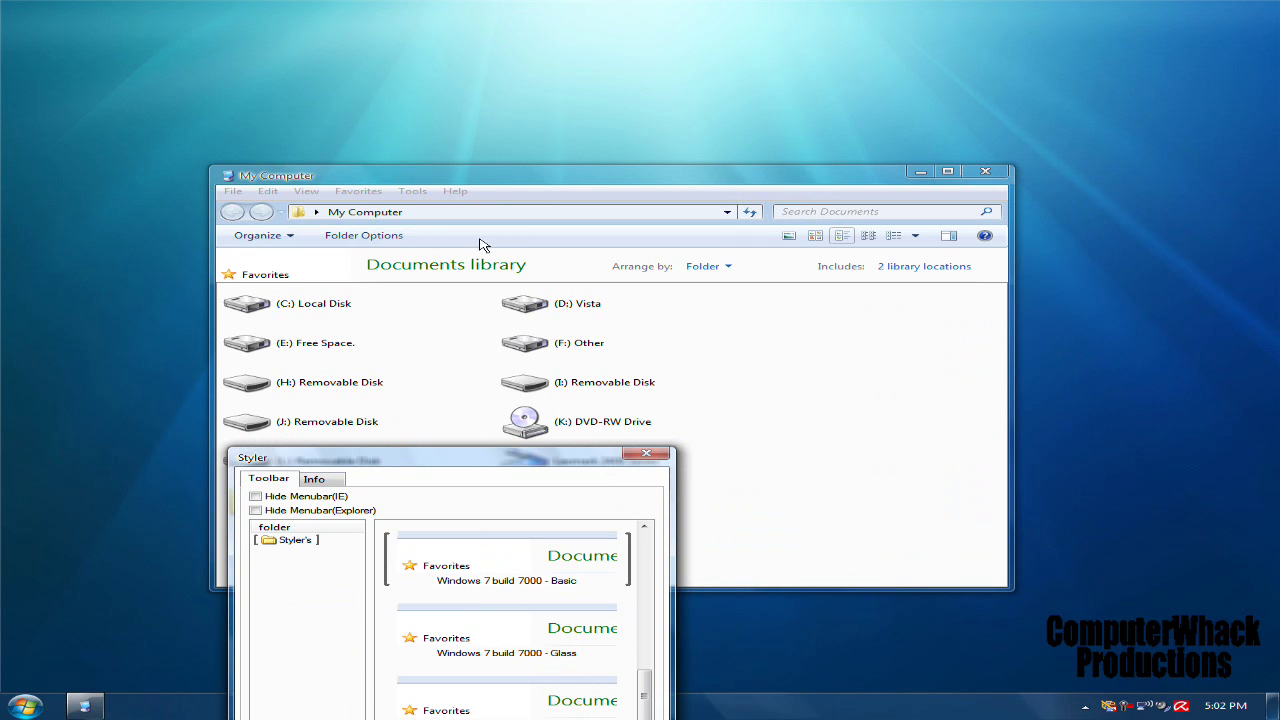
left_click(646, 453)
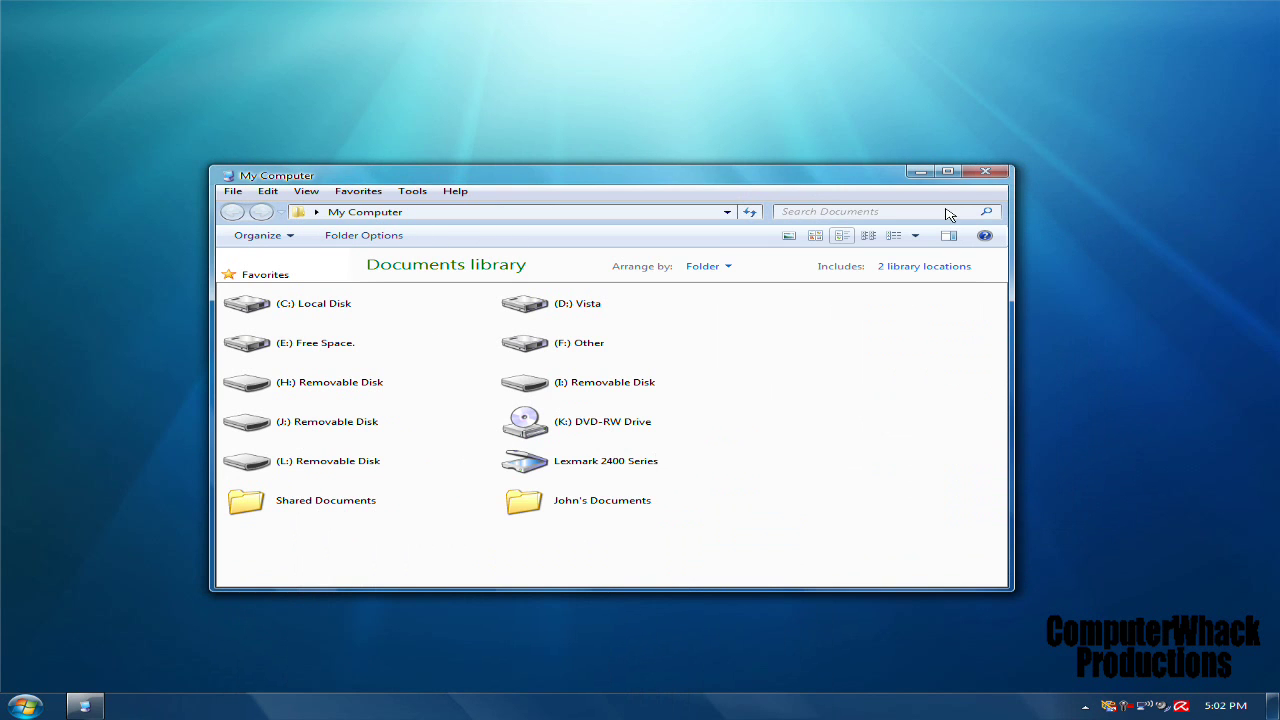
left_click(985, 171)
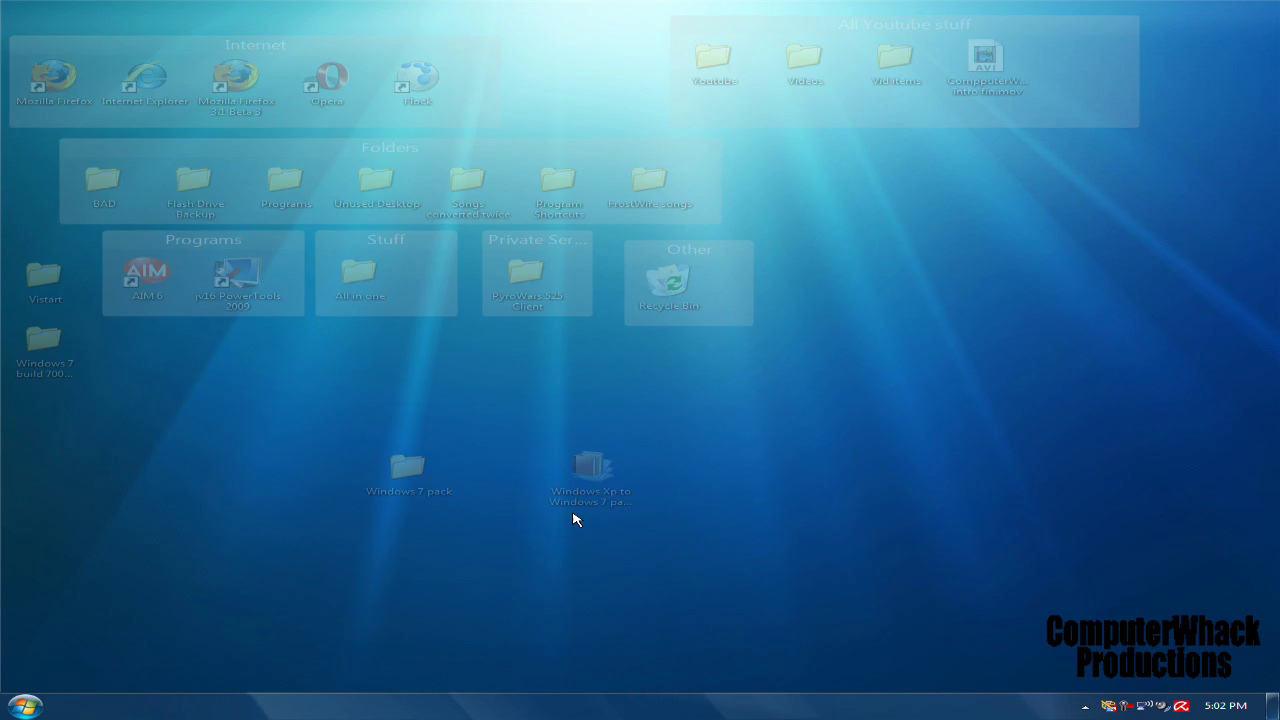
Step: Run Iconized Taskbar's Install.reg from the Windows 7 pack and confirm adding it to the registry
double_click(447, 482)
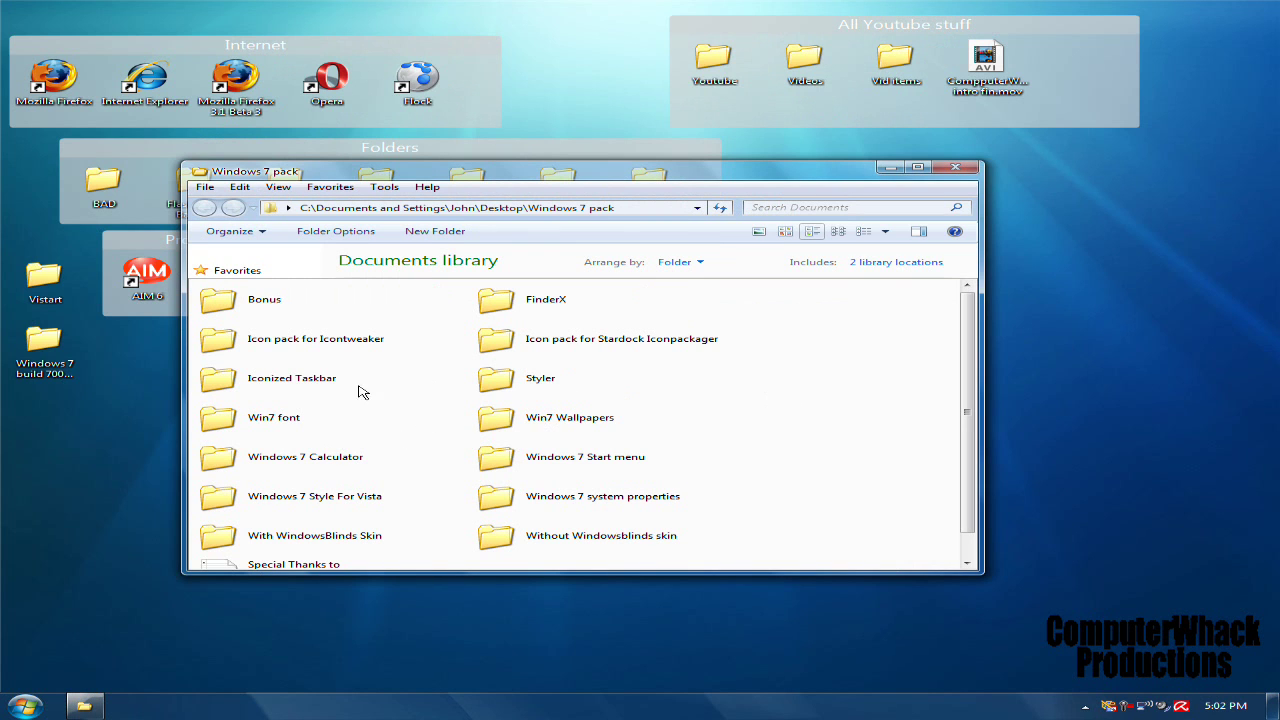
double_click(313, 387)
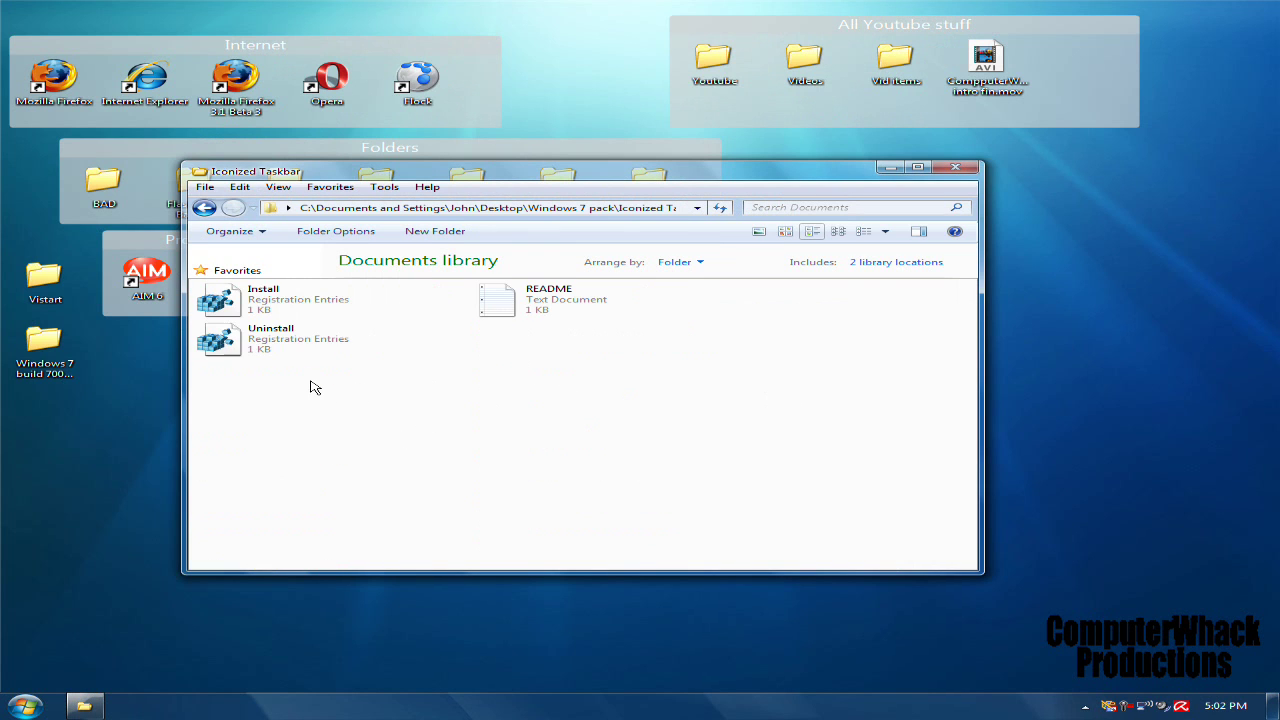
double_click(288, 309)
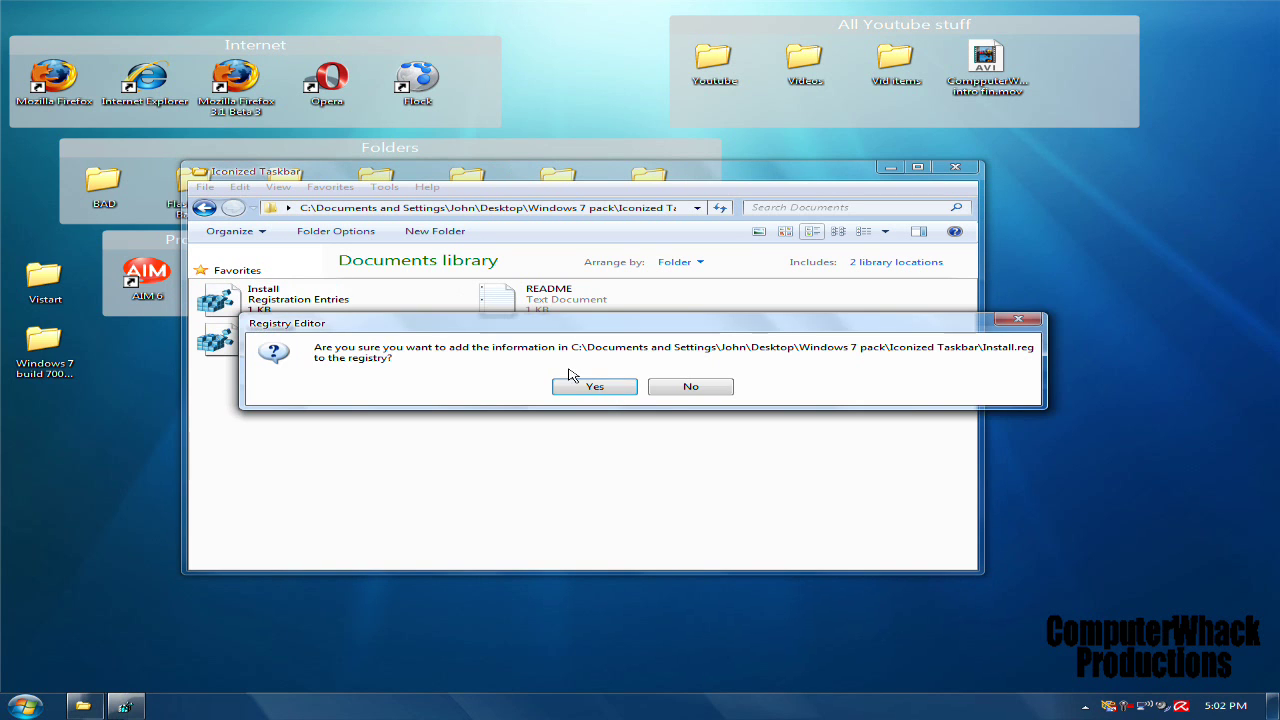
left_click(594, 387)
left_click(637, 389)
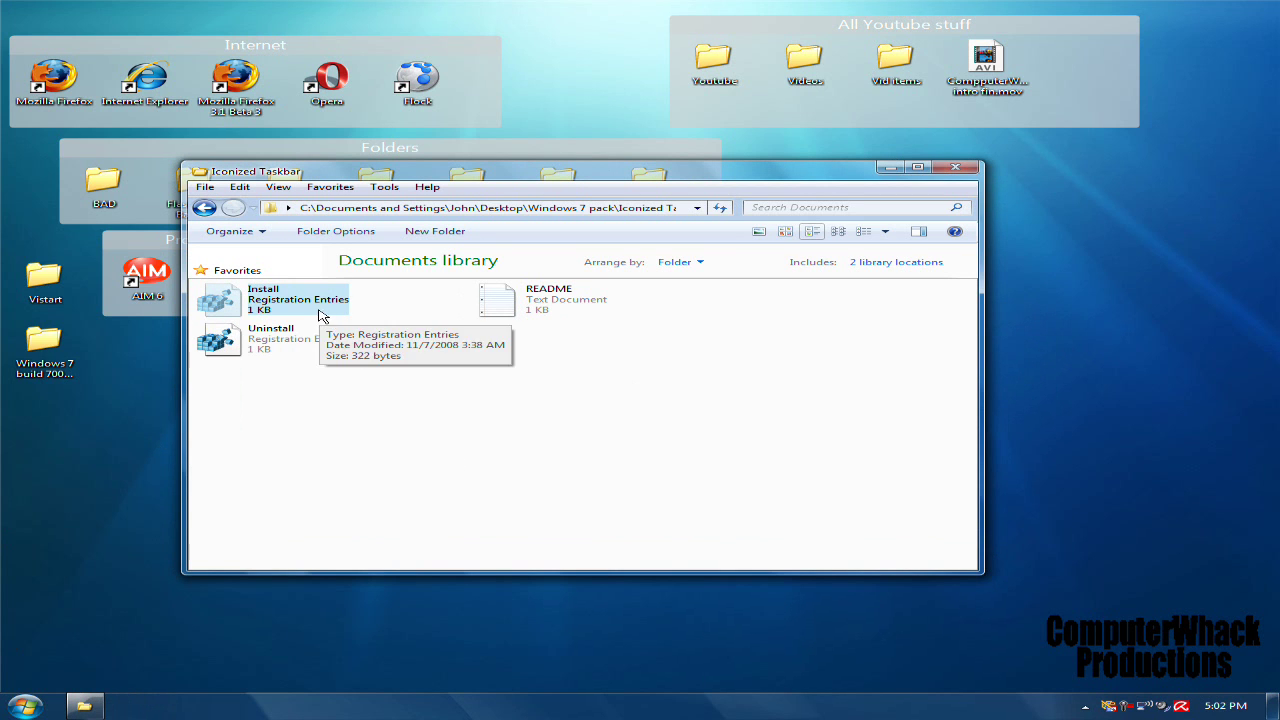
left_click(83, 707)
left_click(83, 707)
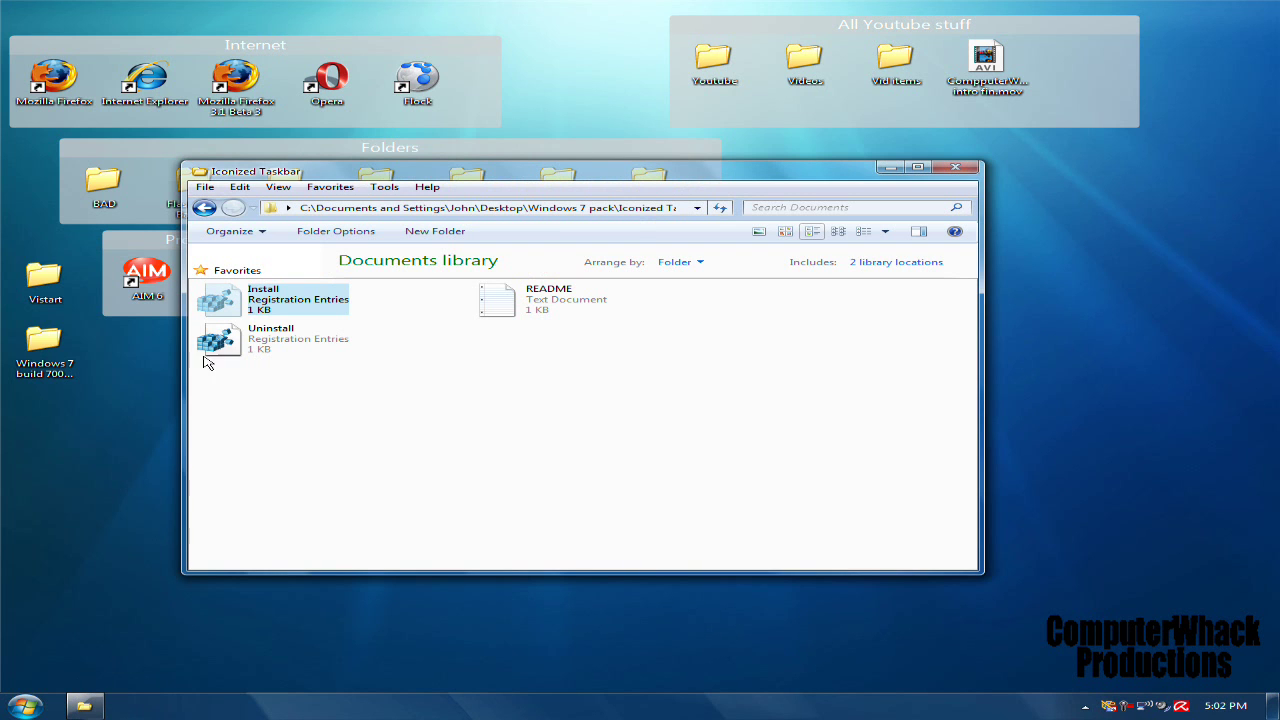
Step: Check the Icontweaker icon pack, then launch Windows 7 V2 IconPack from the Stardock Iconpackager folder
left_click(204, 208)
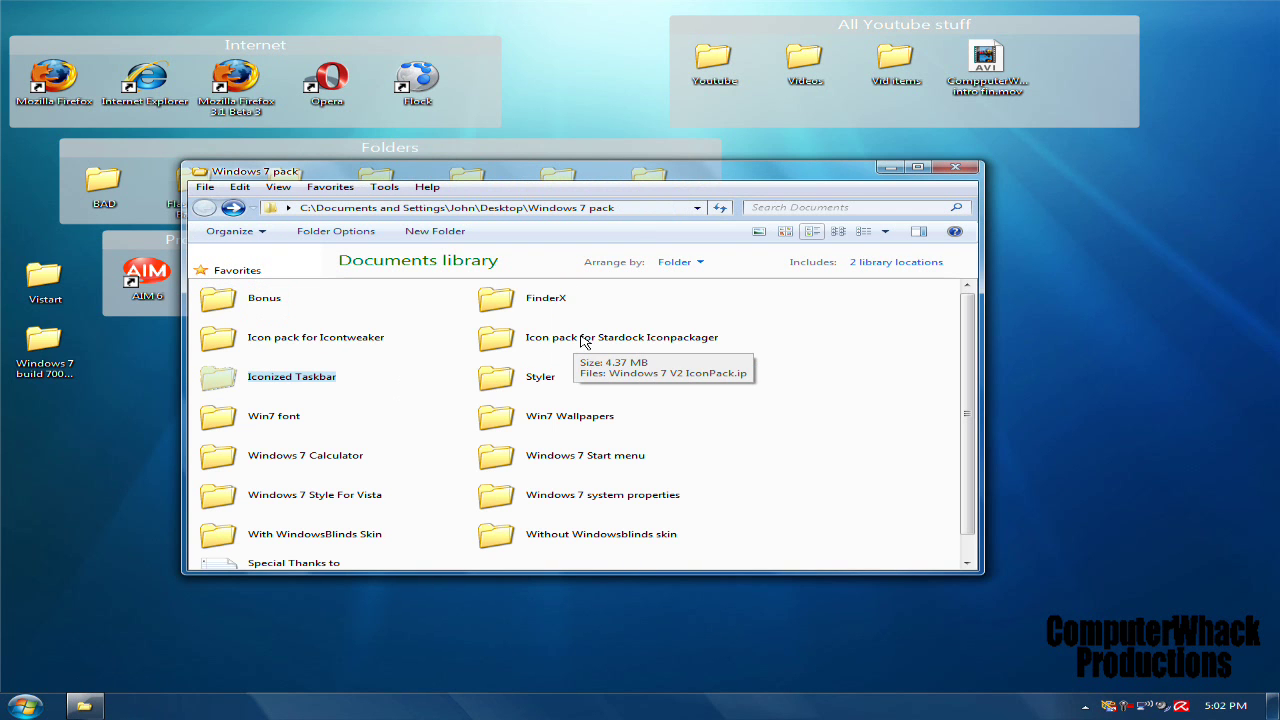
left_click_drag(800, 366, 647, 370)
double_click(340, 341)
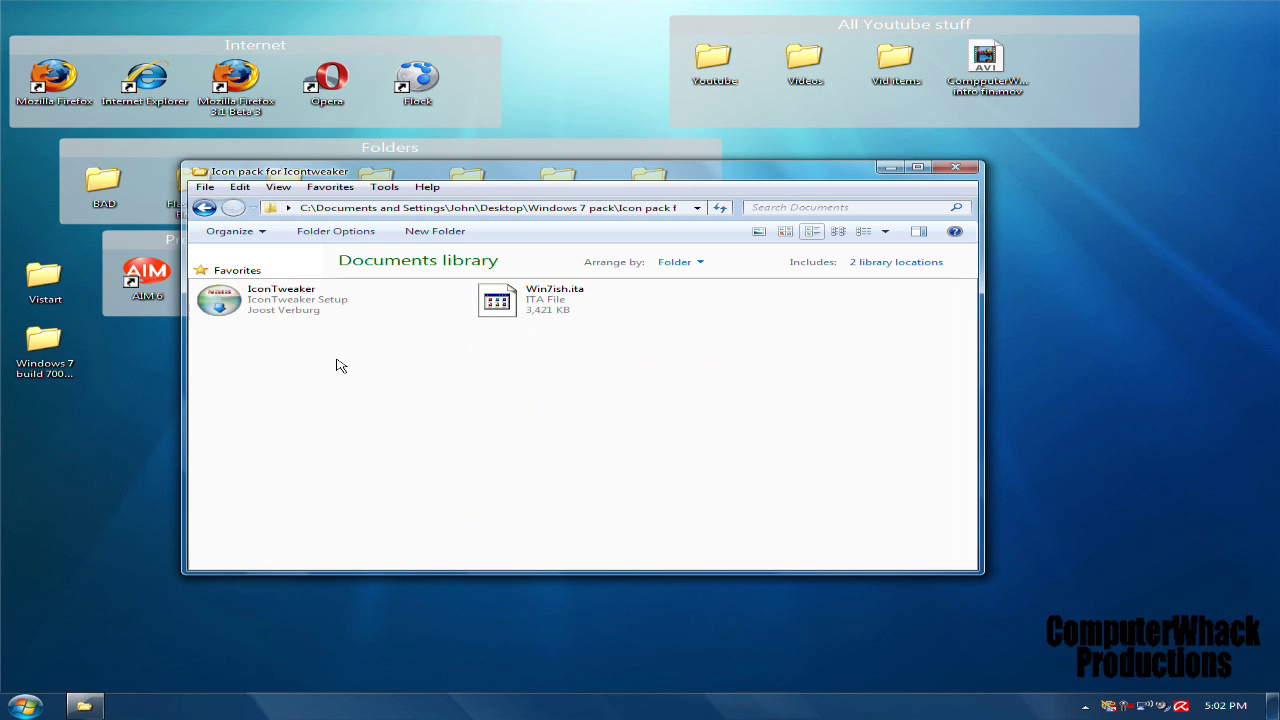
left_click(550, 306)
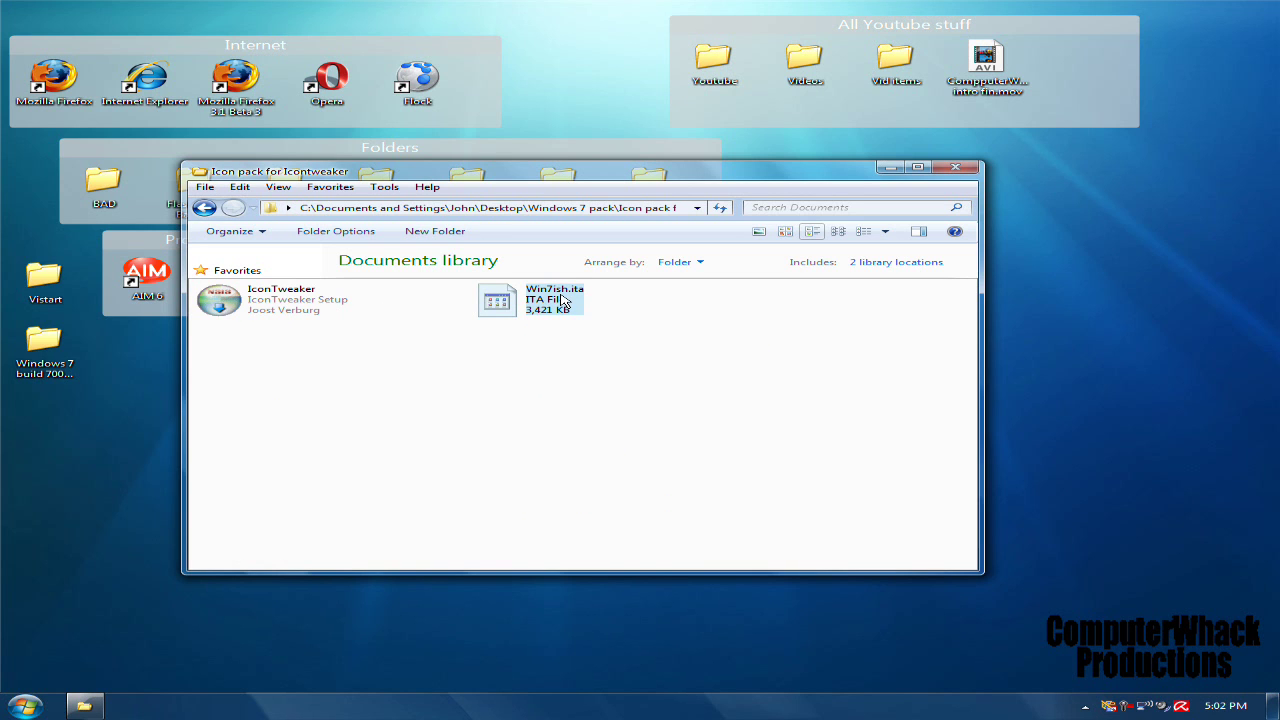
left_click(204, 207)
double_click(563, 337)
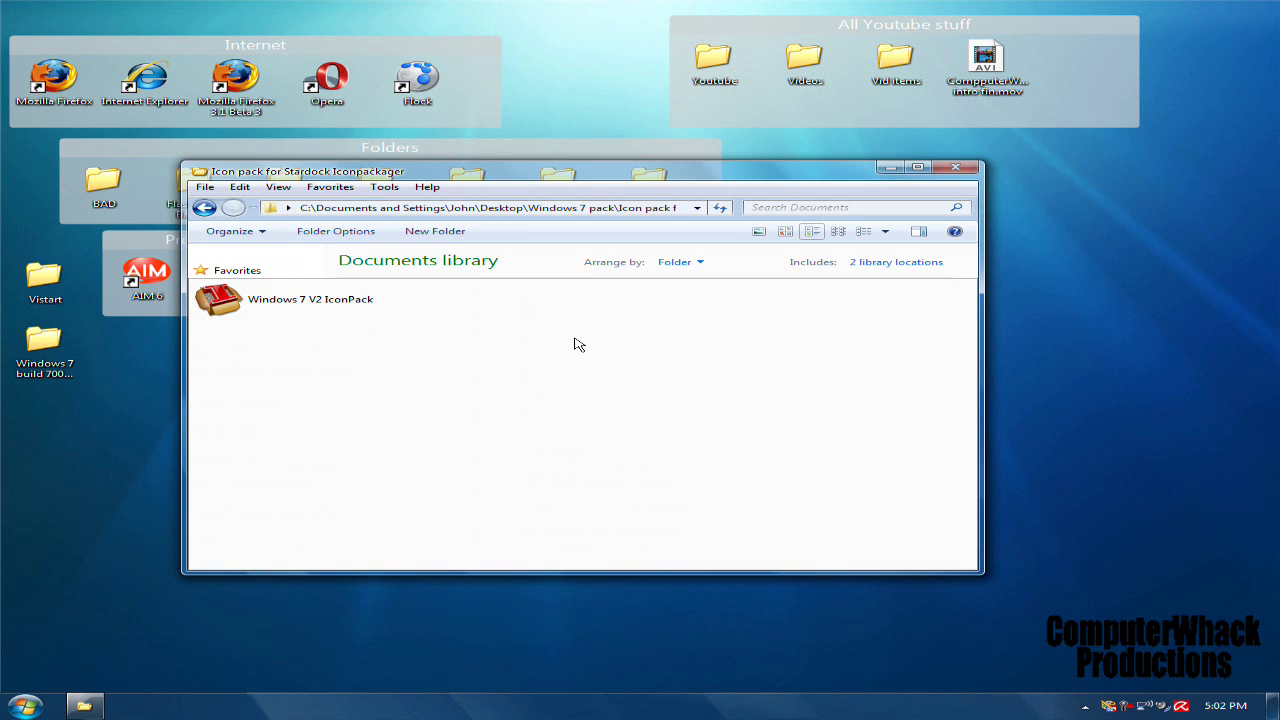
double_click(229, 303)
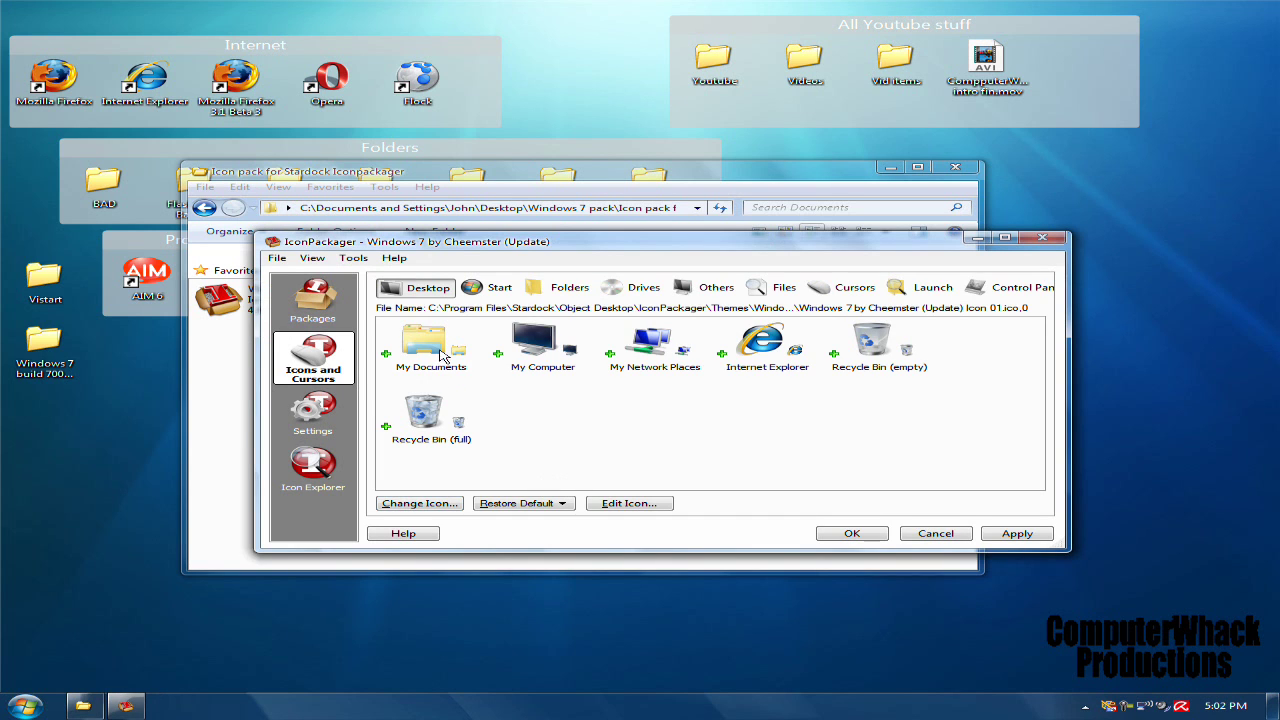
Step: Apply the Windows 7 by Cheemster (Update) icon package, close IconPackager, and minimize Explorer
left_click(1012, 533)
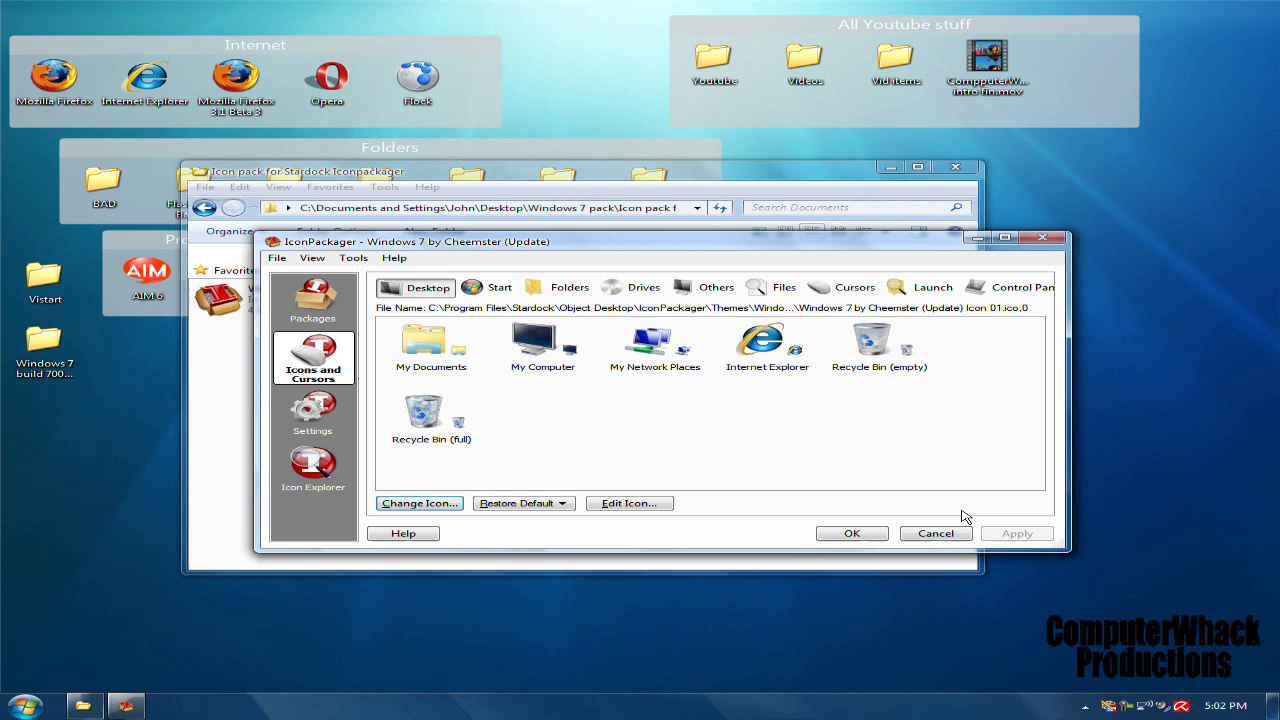
left_click(316, 312)
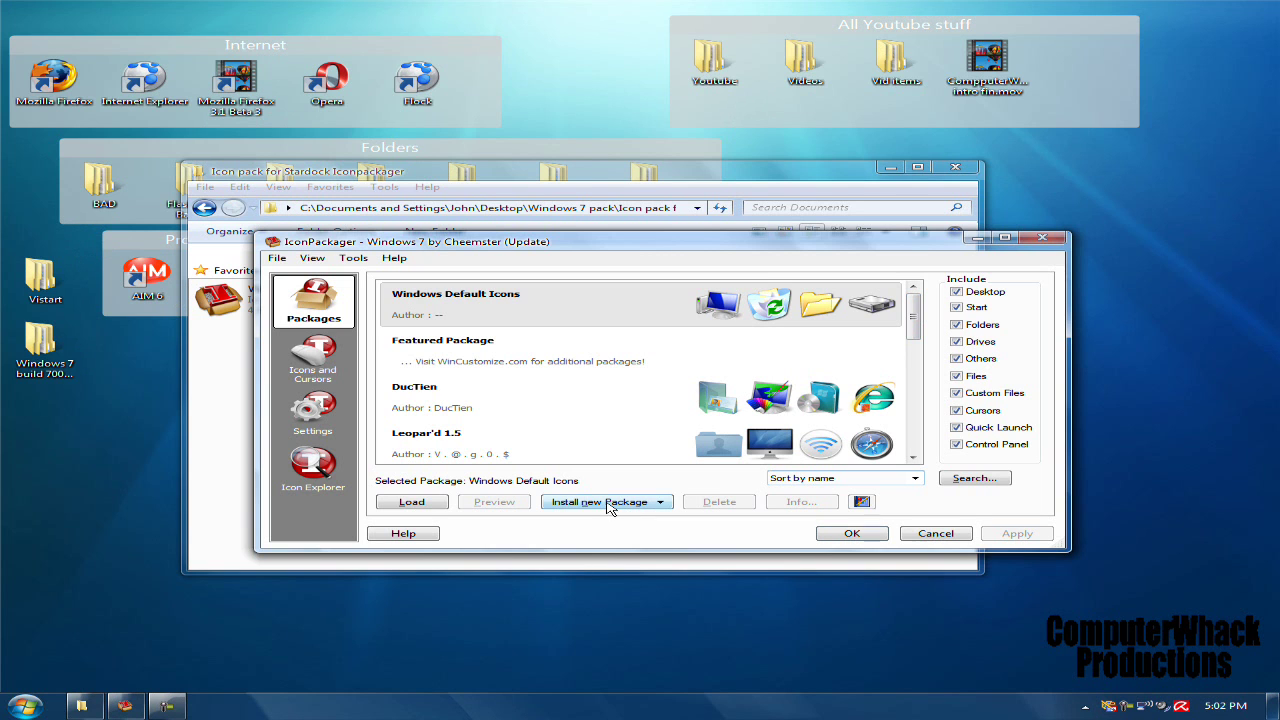
left_click(1042, 238)
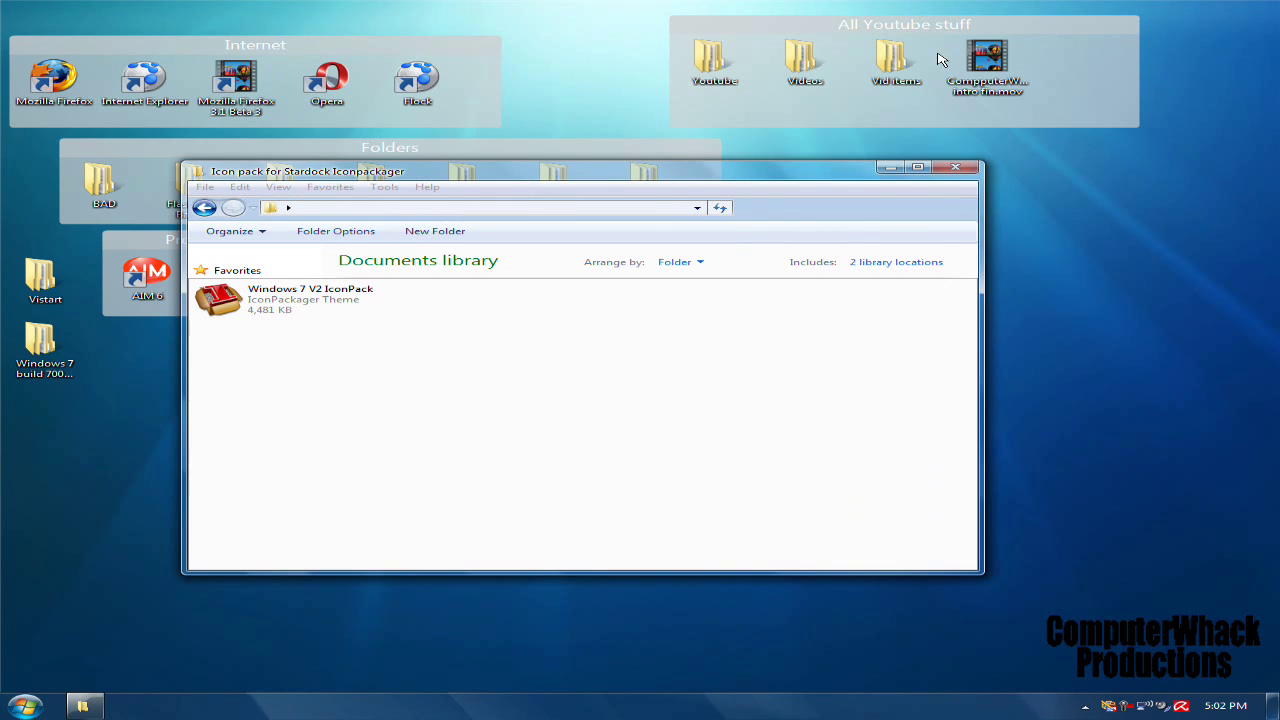
left_click(890, 167)
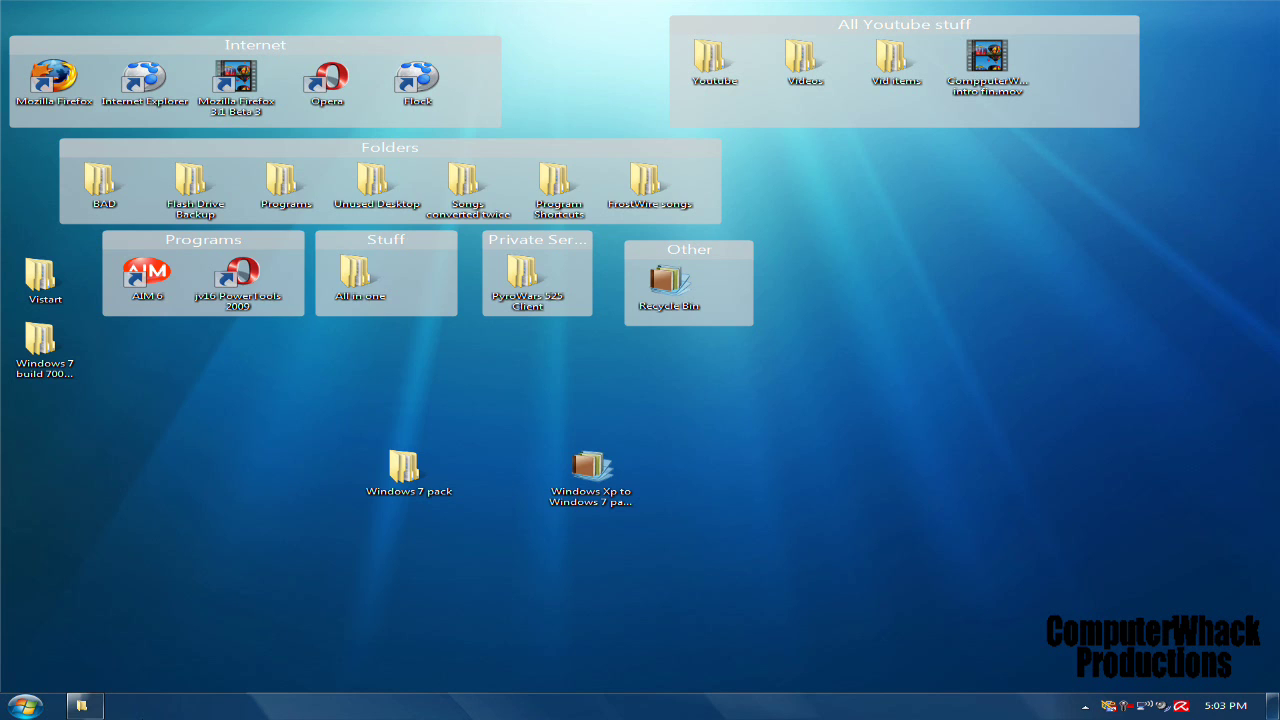
Step: Register FindeXer by running the Register batch file in the FinderX folder
left_click(82, 707)
left_click(206, 209)
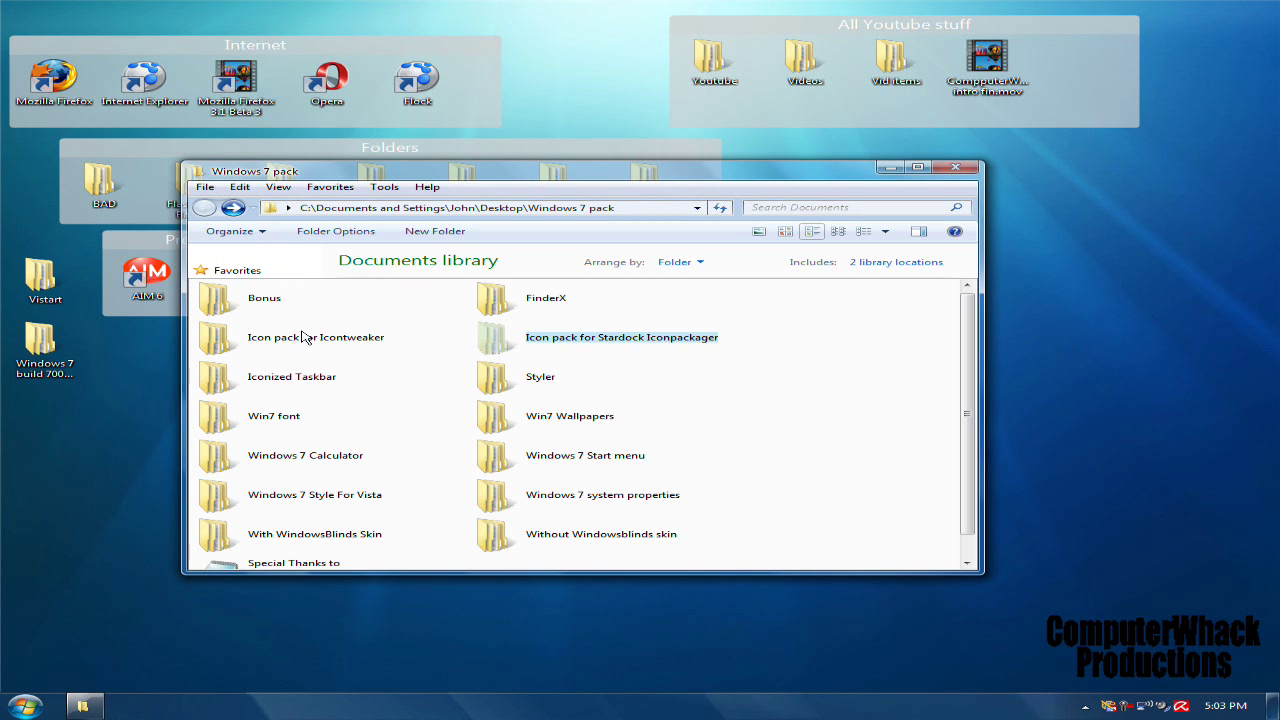
double_click(545, 298)
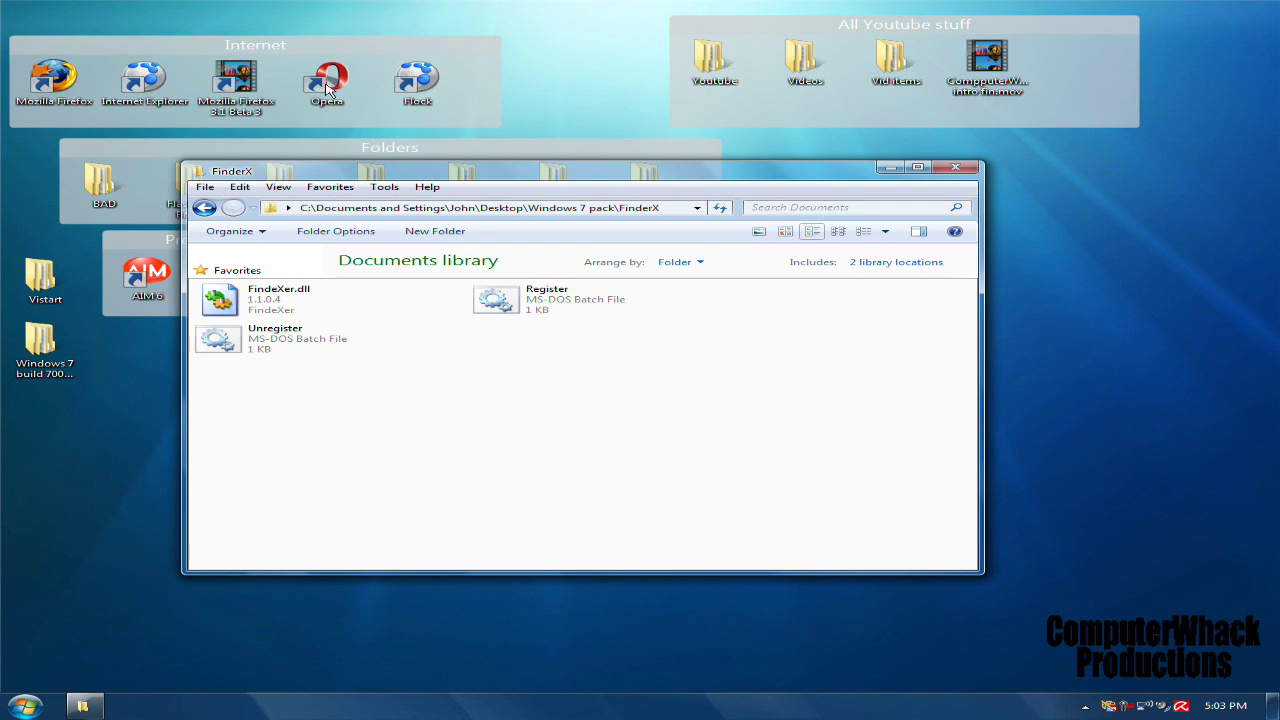
double_click(546, 310)
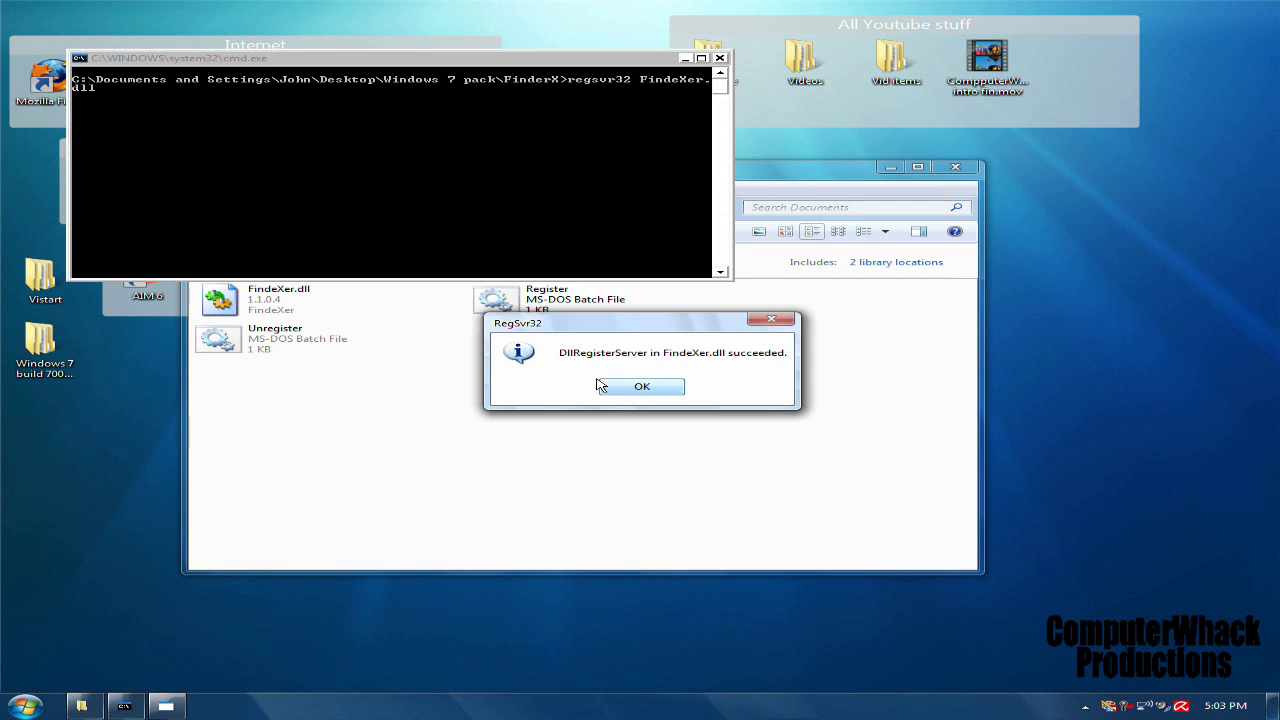
left_click(641, 386)
key("alt+F4")
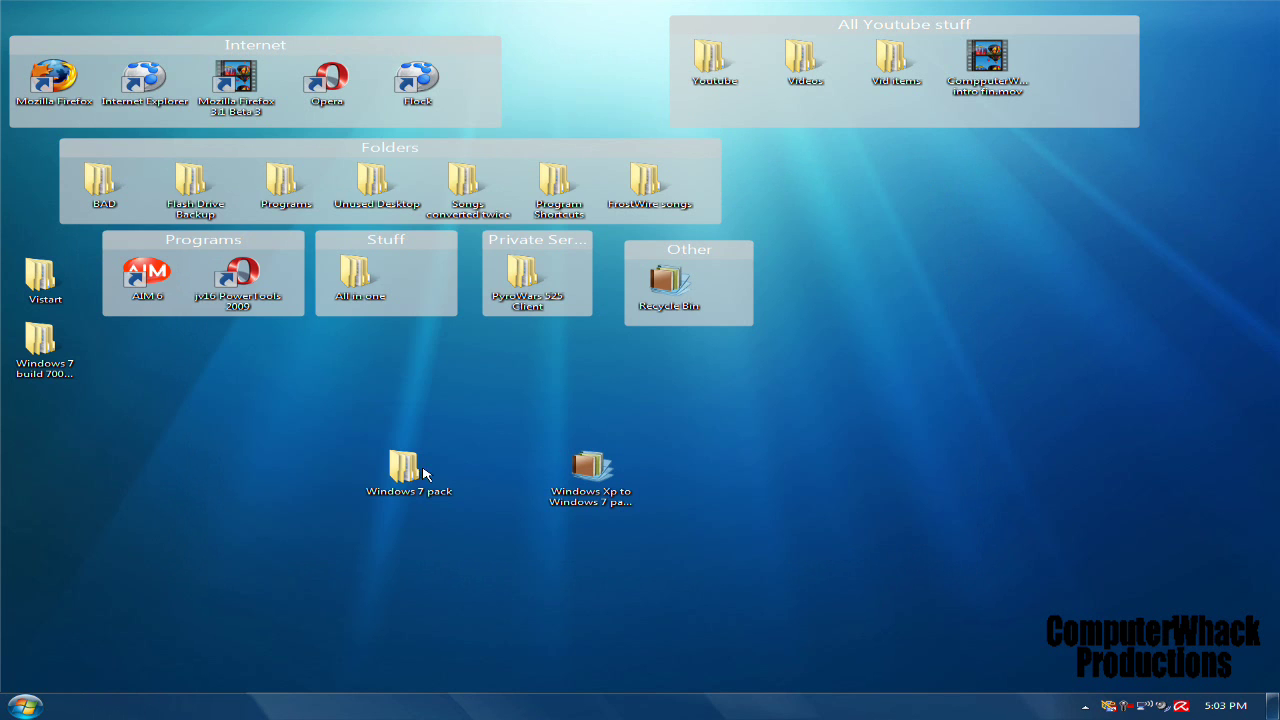
Step: In the Windows 7 pack folder, review FindeXer's frame and item display settings, then resize the pane
double_click(410, 468)
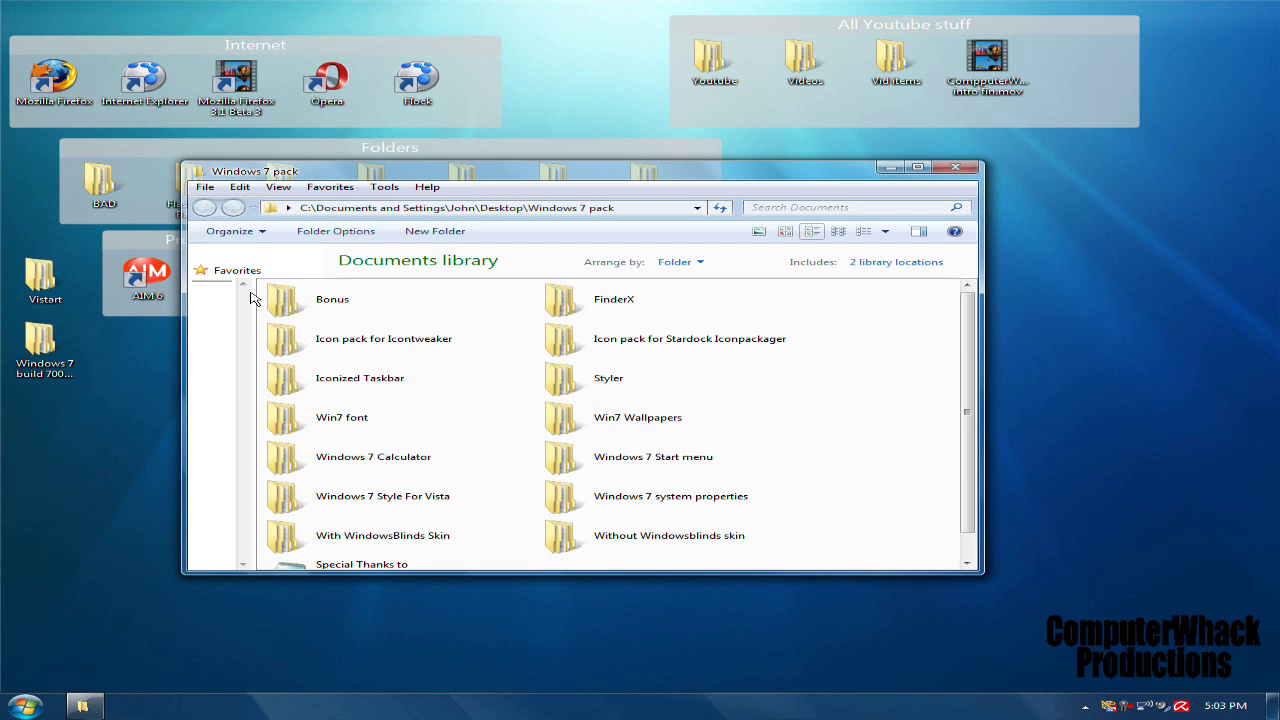
left_click_drag(255, 313, 388, 318)
right_click(280, 314)
left_click(314, 339)
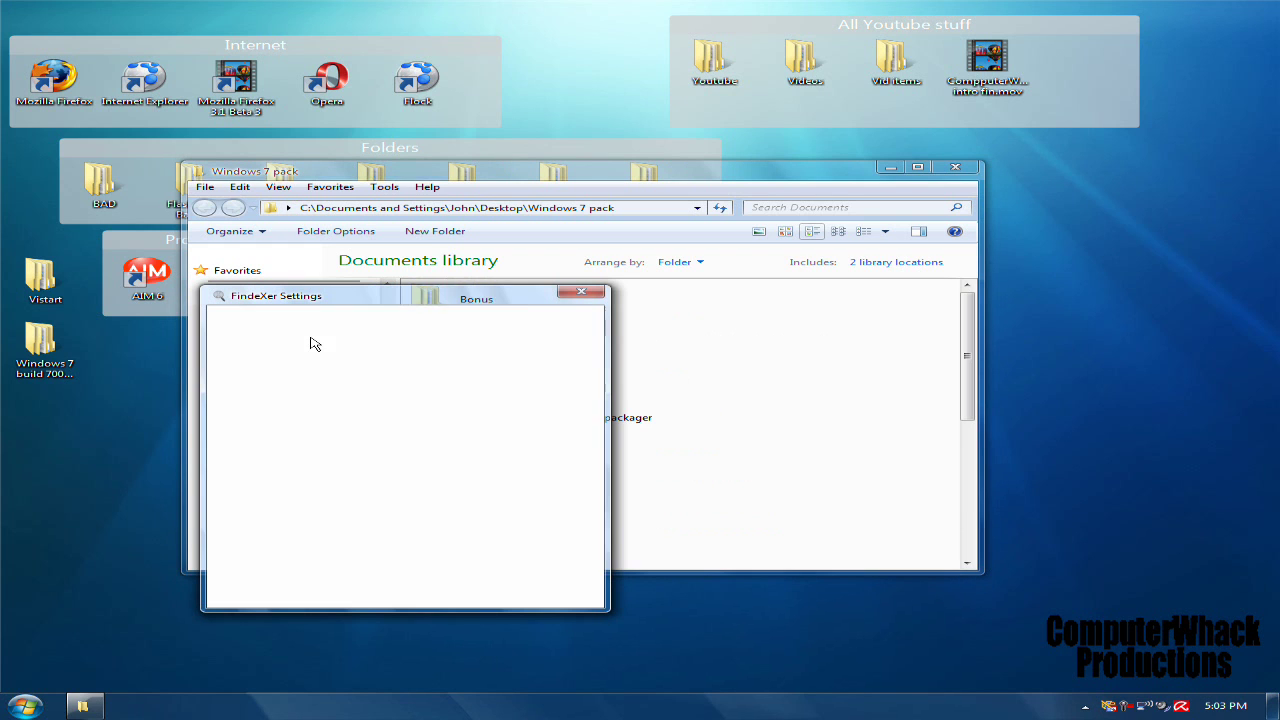
left_click(335, 318)
left_click(287, 321)
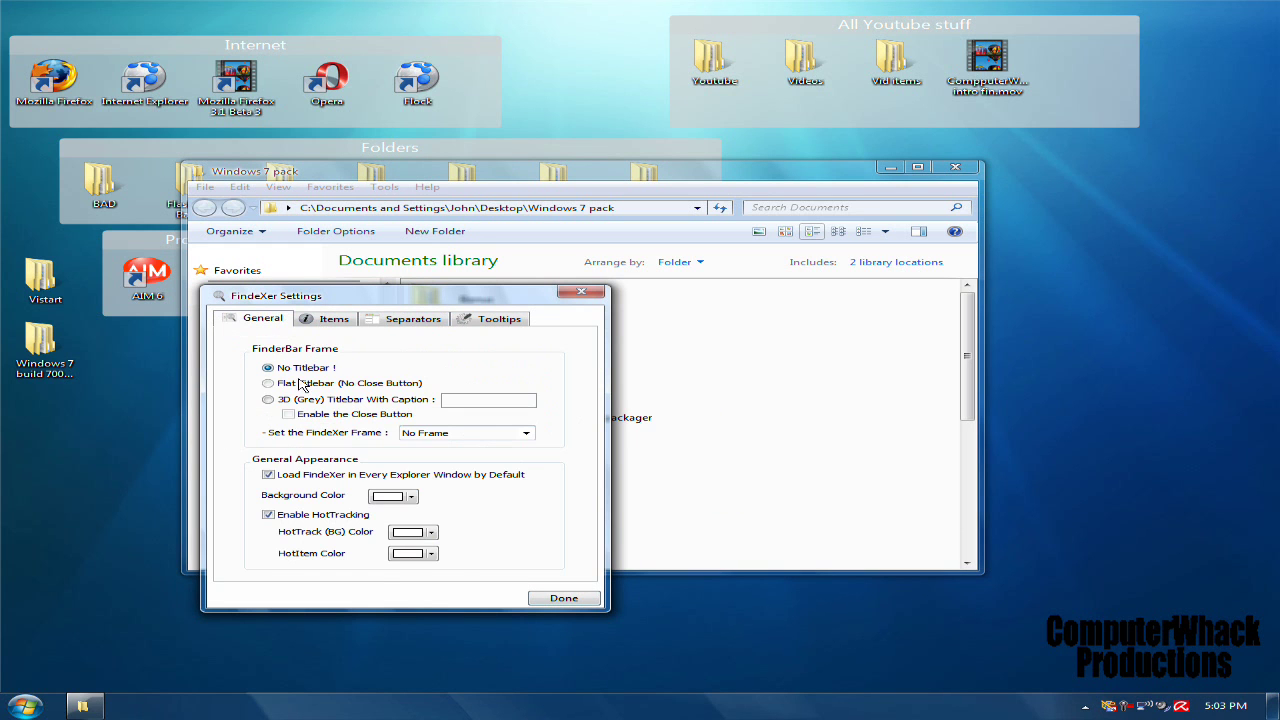
left_click(335, 318)
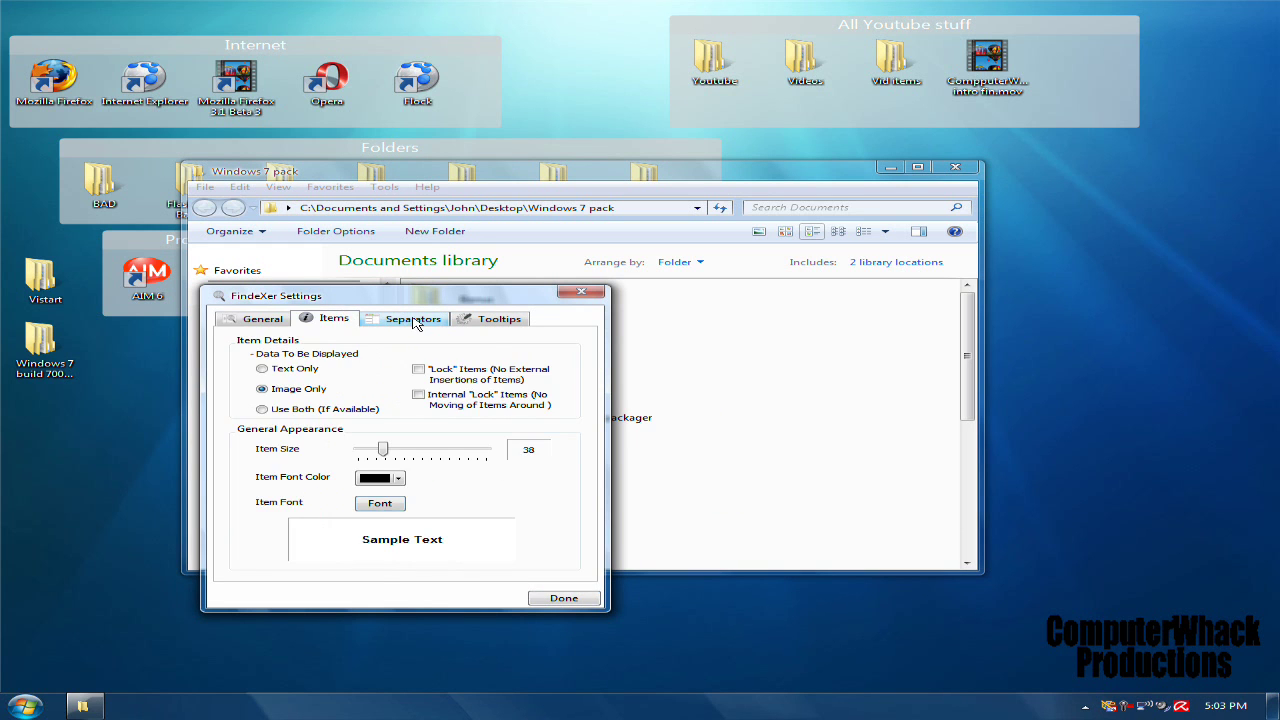
left_click(480, 318)
left_click(581, 291)
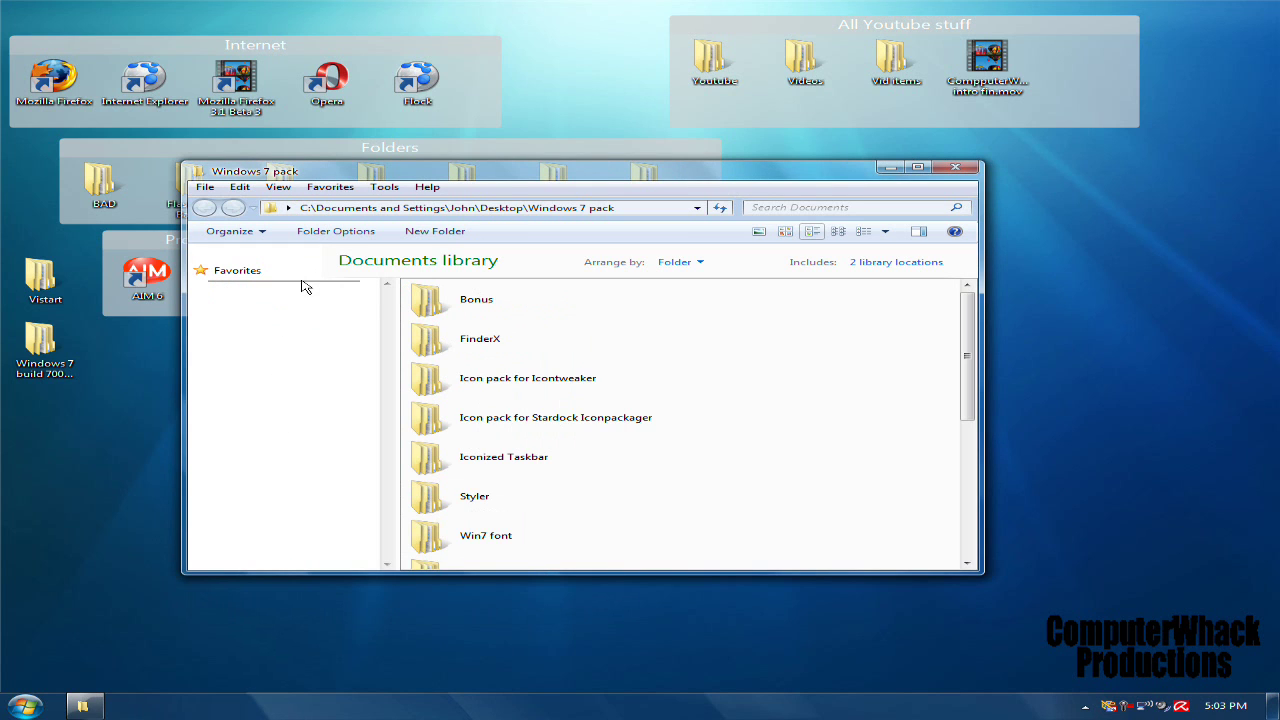
left_click_drag(305, 284, 297, 391)
Step: Narrow the navigation pane, open the Bonus folder and launch Aero Shake
left_click_drag(392, 312, 382, 307)
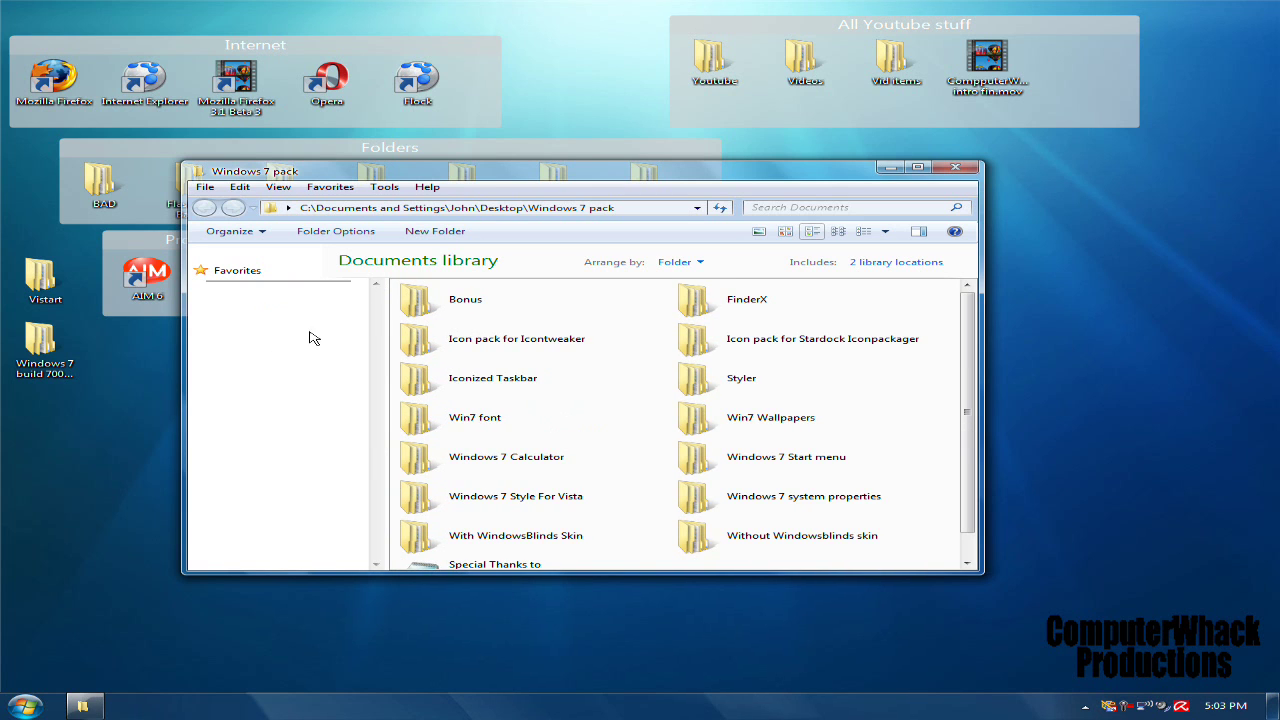
double_click(475, 300)
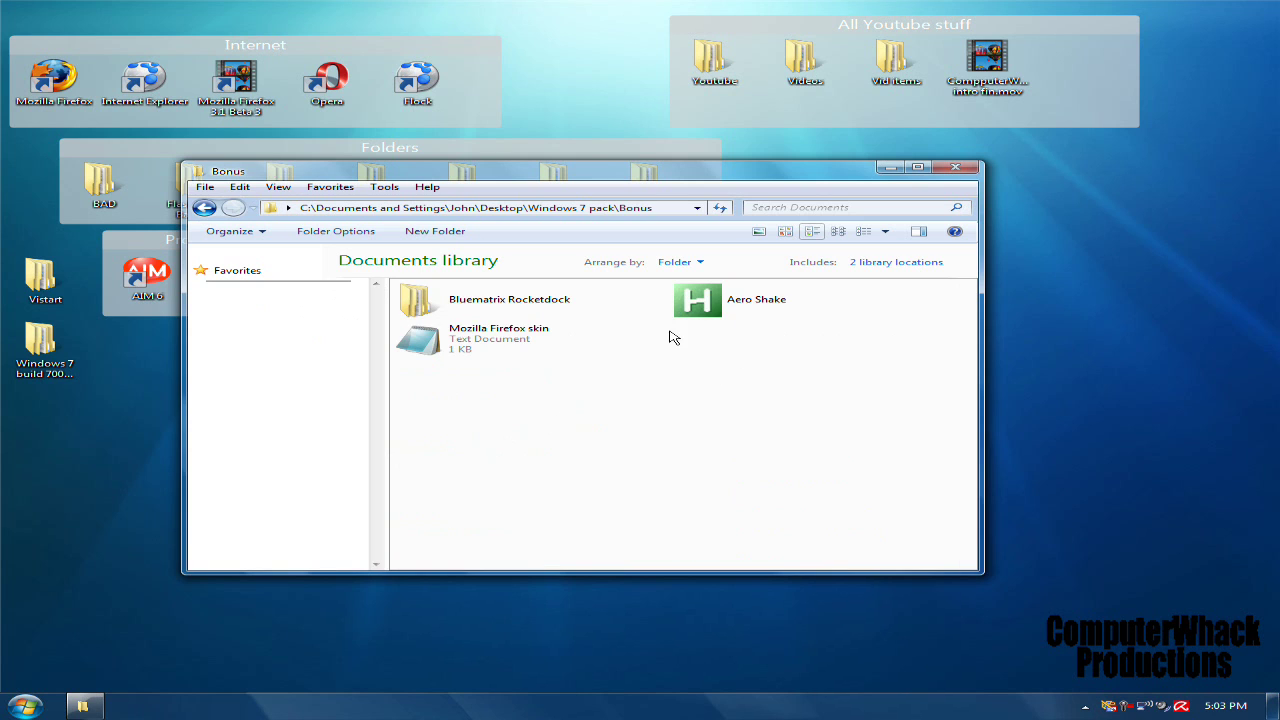
double_click(741, 305)
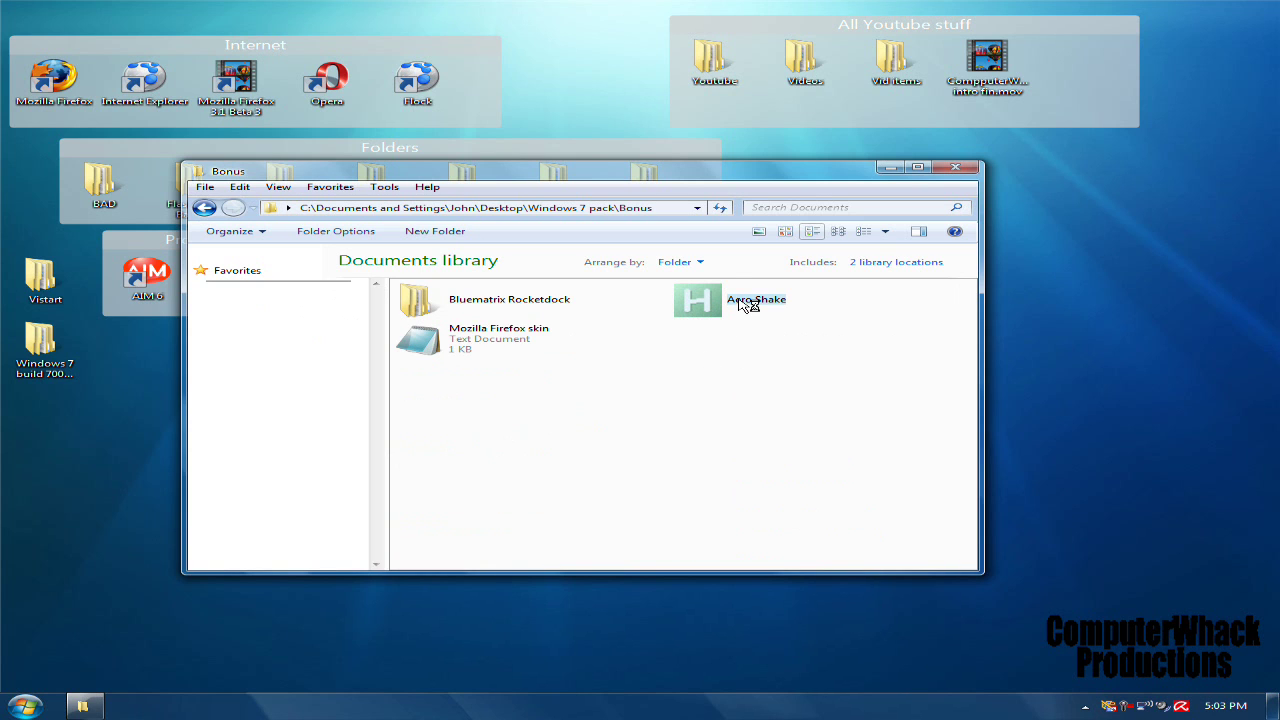
Step: Open My Pictures and My Network Places, then shake My Pictures to hide the other windows
left_click(38, 702)
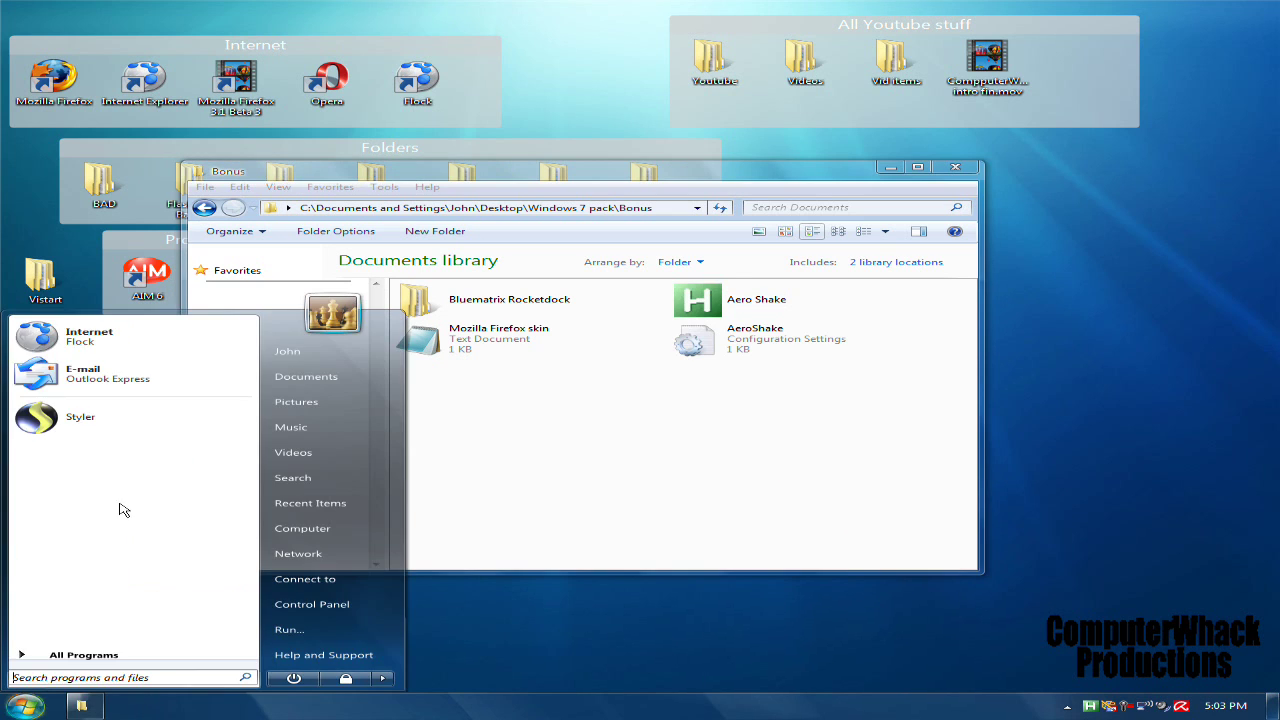
left_click(36, 711)
left_click(36, 711)
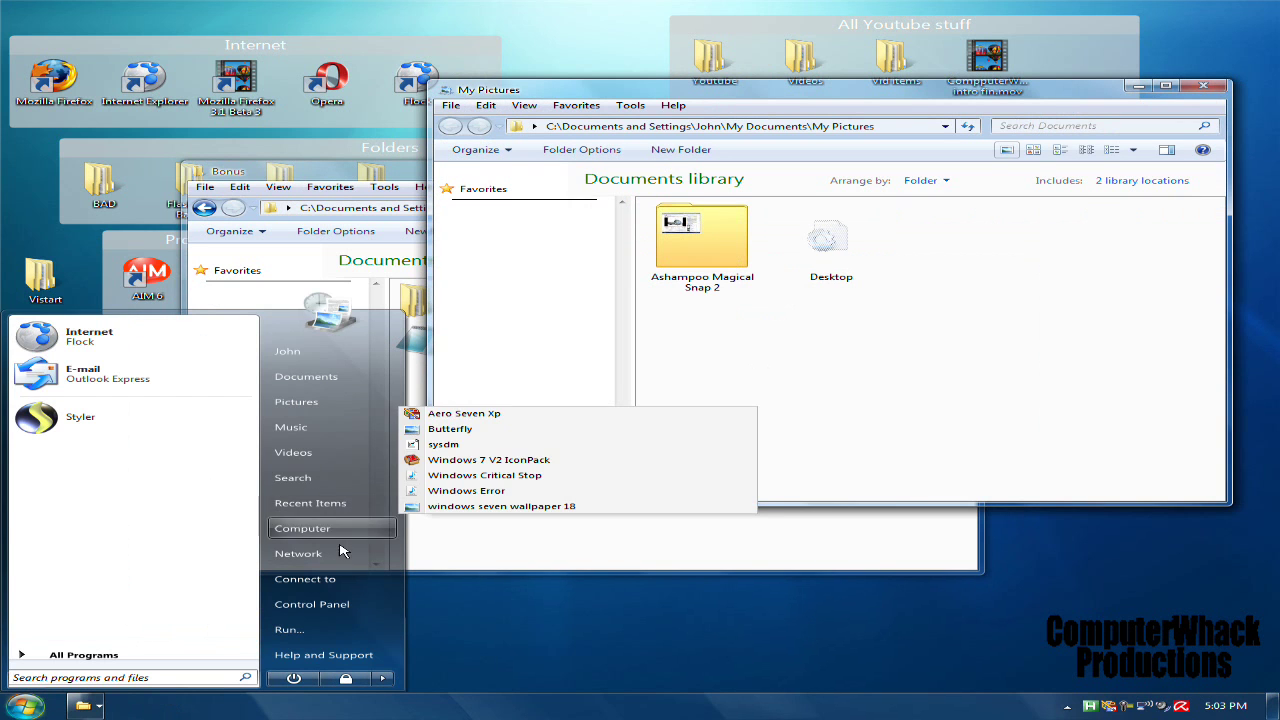
left_click(337, 552)
left_click_drag(735, 91, 633, 126)
left_click_drag(470, 133, 580, 175)
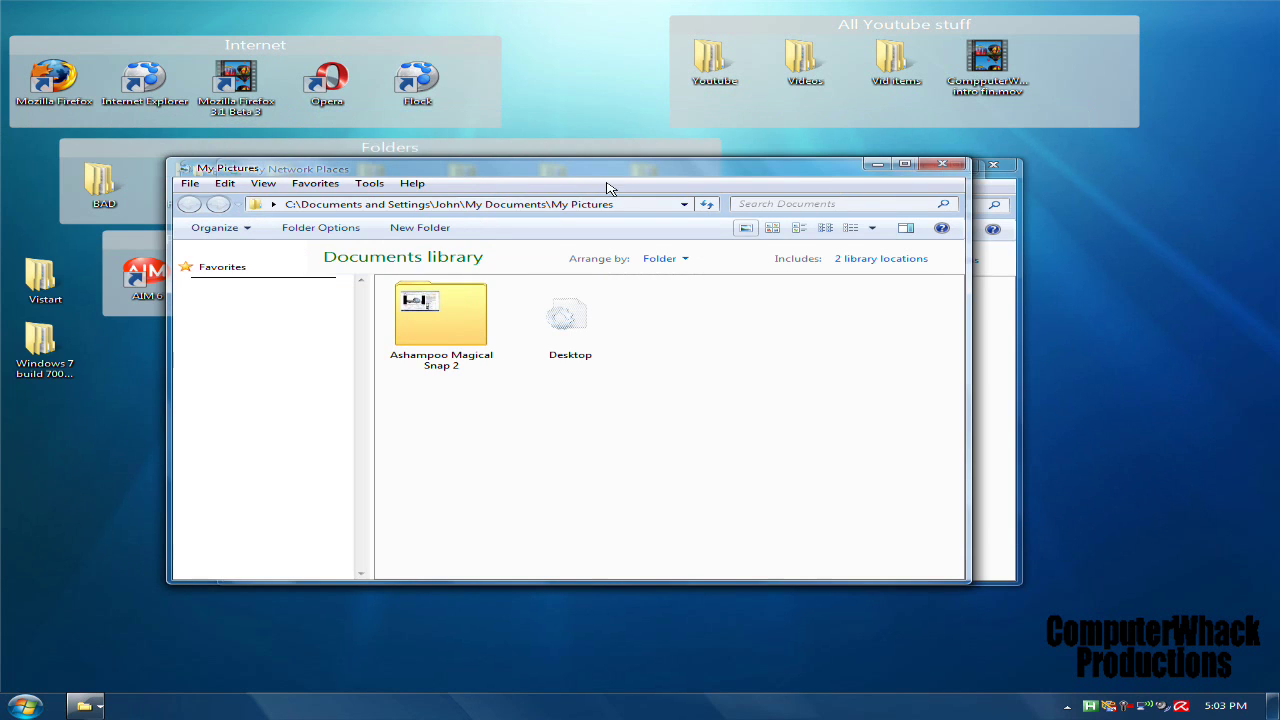
left_click_drag(814, 171, 283, 225)
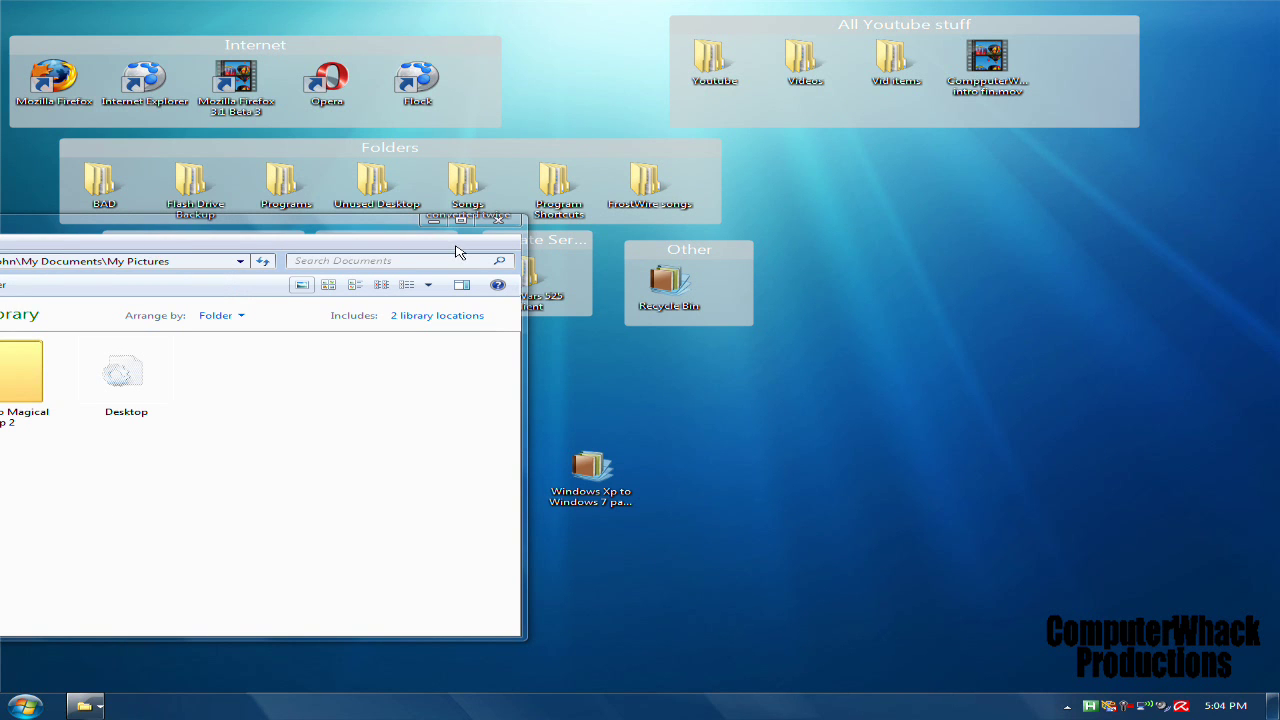
Step: Close the My Pictures and My Network Places windows and return to the Bonus folder
left_click_drag(295, 236, 1066, 343)
left_click(100, 706)
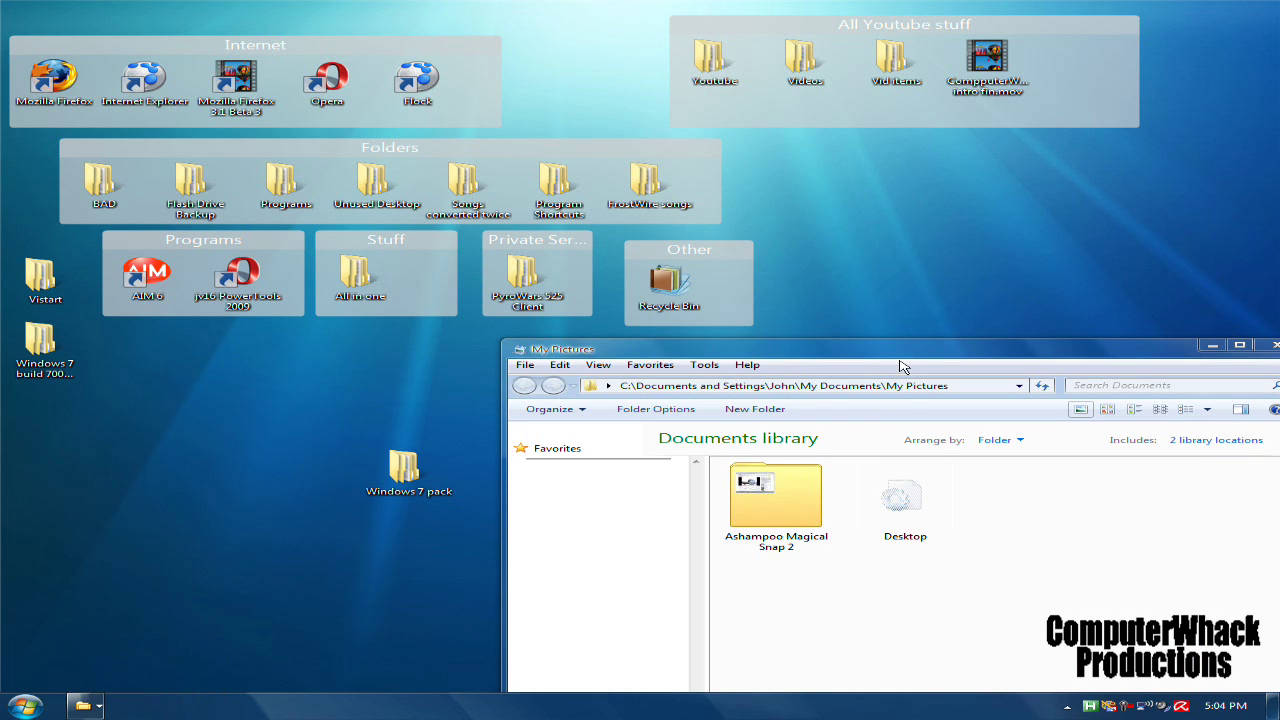
left_click_drag(903, 350, 691, 260)
left_click(1065, 255)
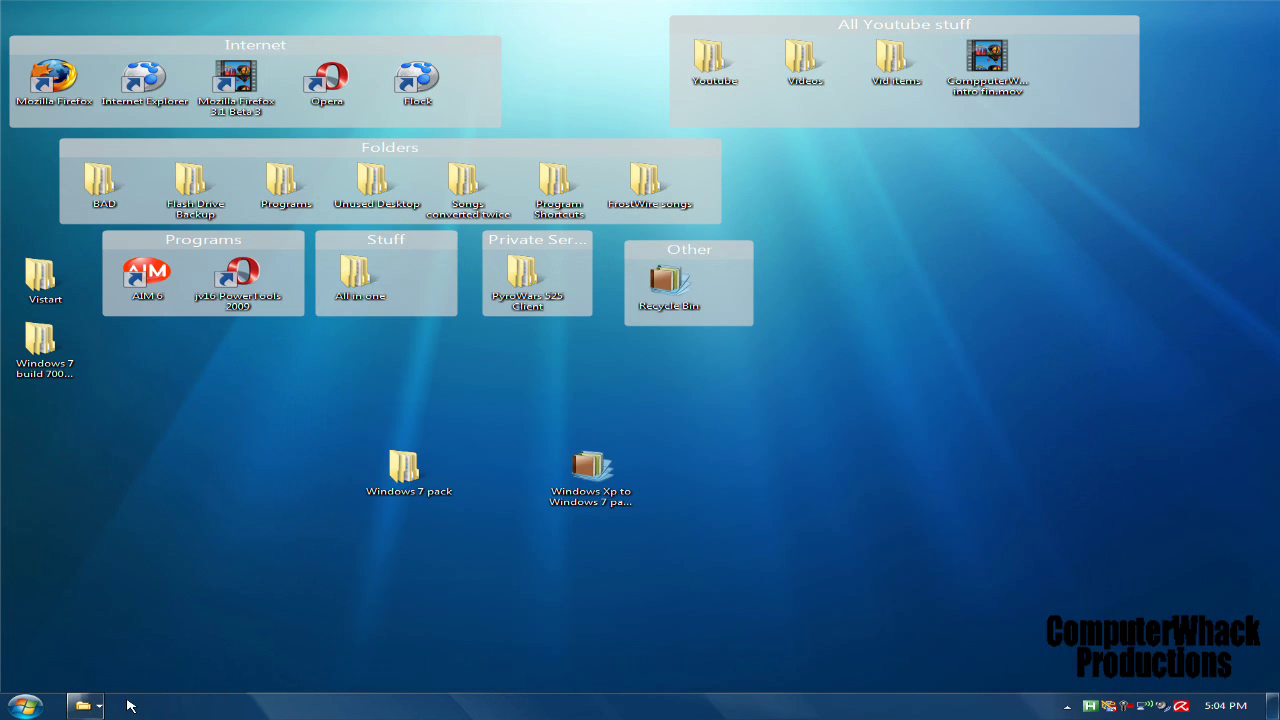
left_click(100, 706)
left_click(147, 670)
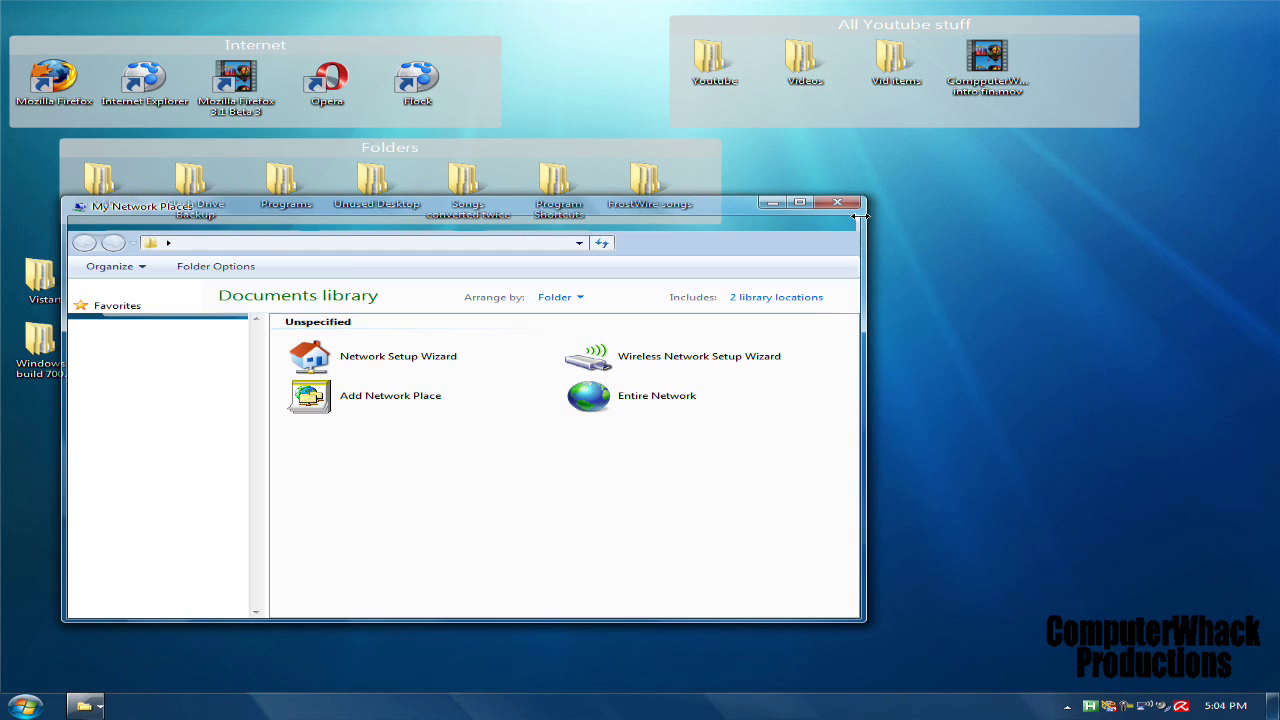
left_click(851, 199)
left_click(82, 706)
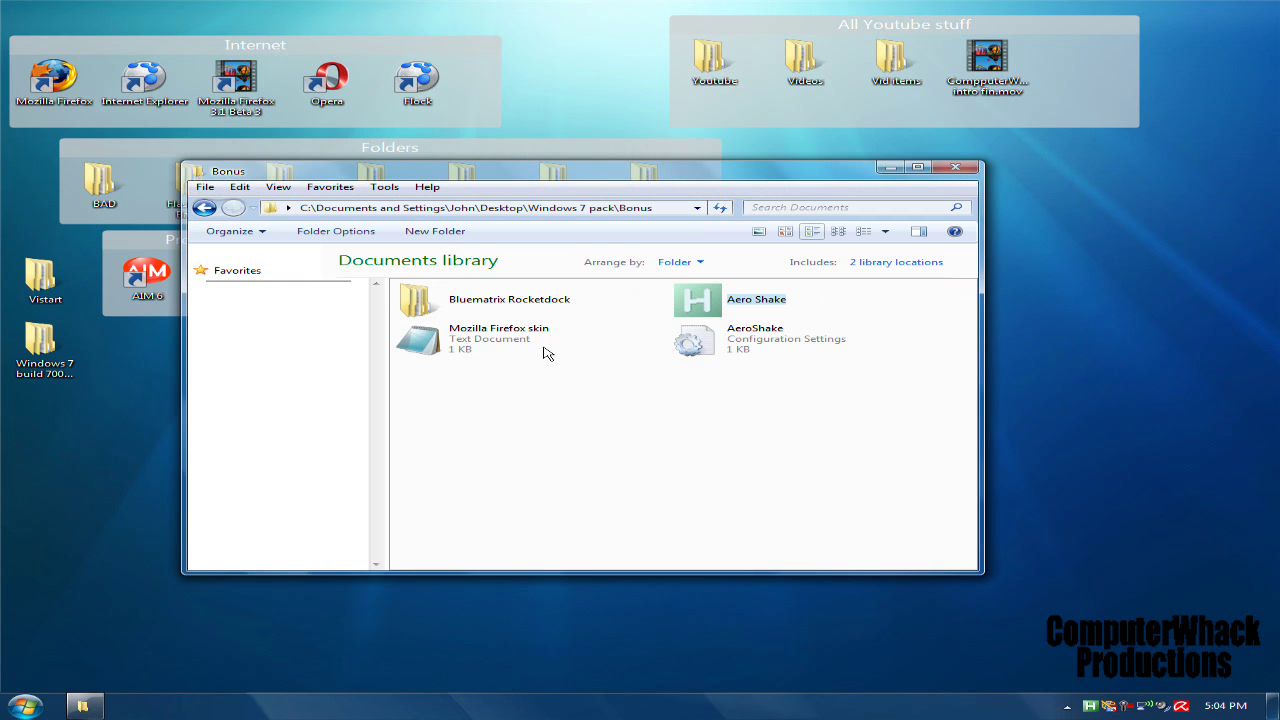
Step: Browse Bluematrix Rocketdock into its BluMatrix subfolder, then go back twice to Bonus
double_click(541, 303)
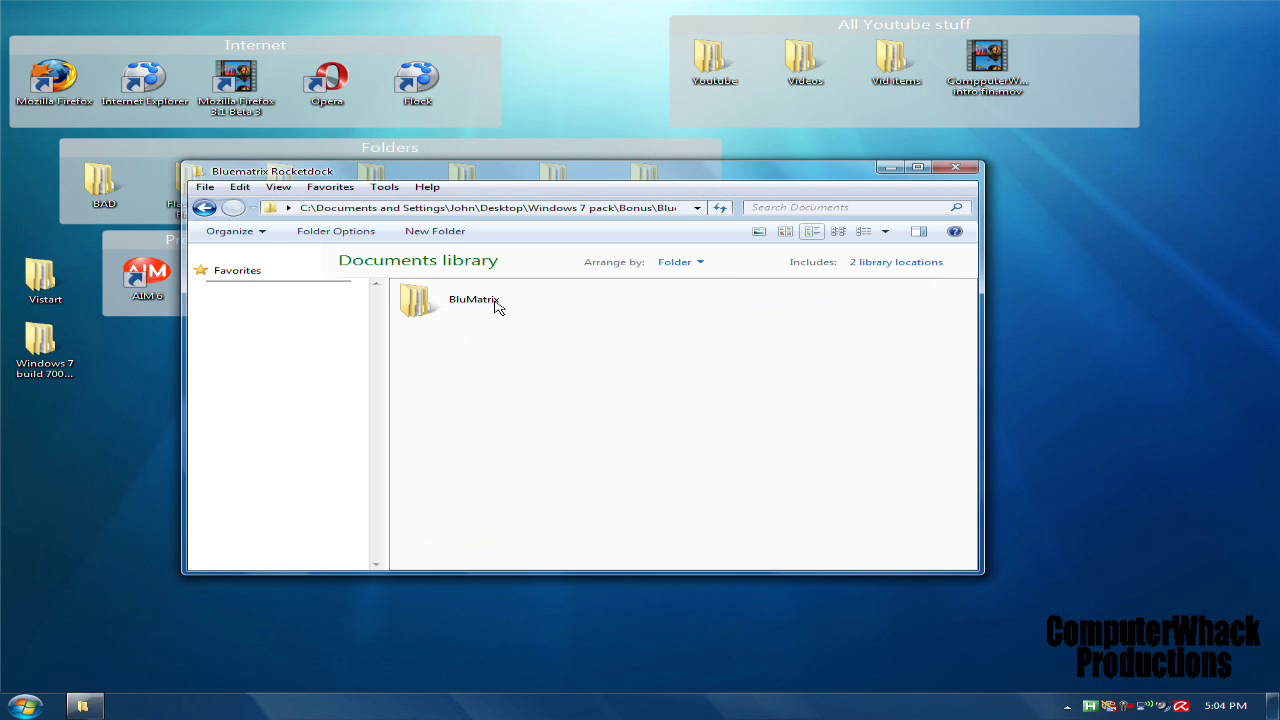
double_click(494, 307)
left_click(204, 207)
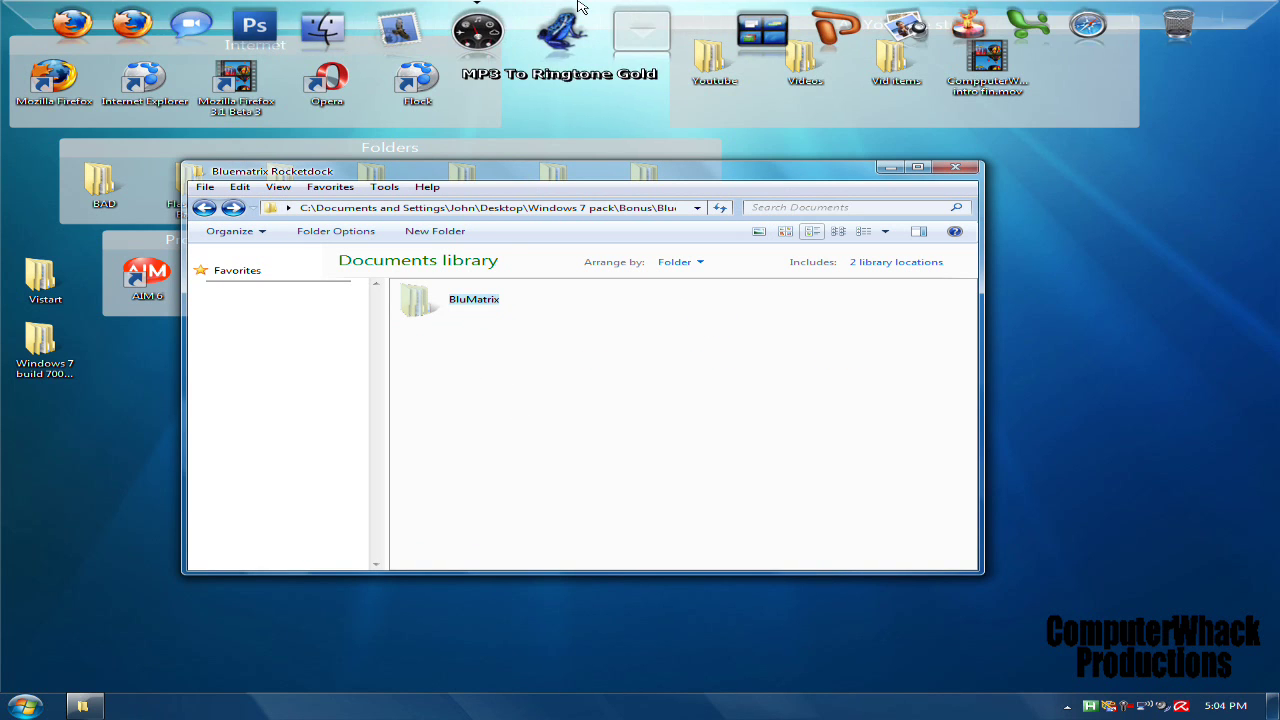
left_click(203, 208)
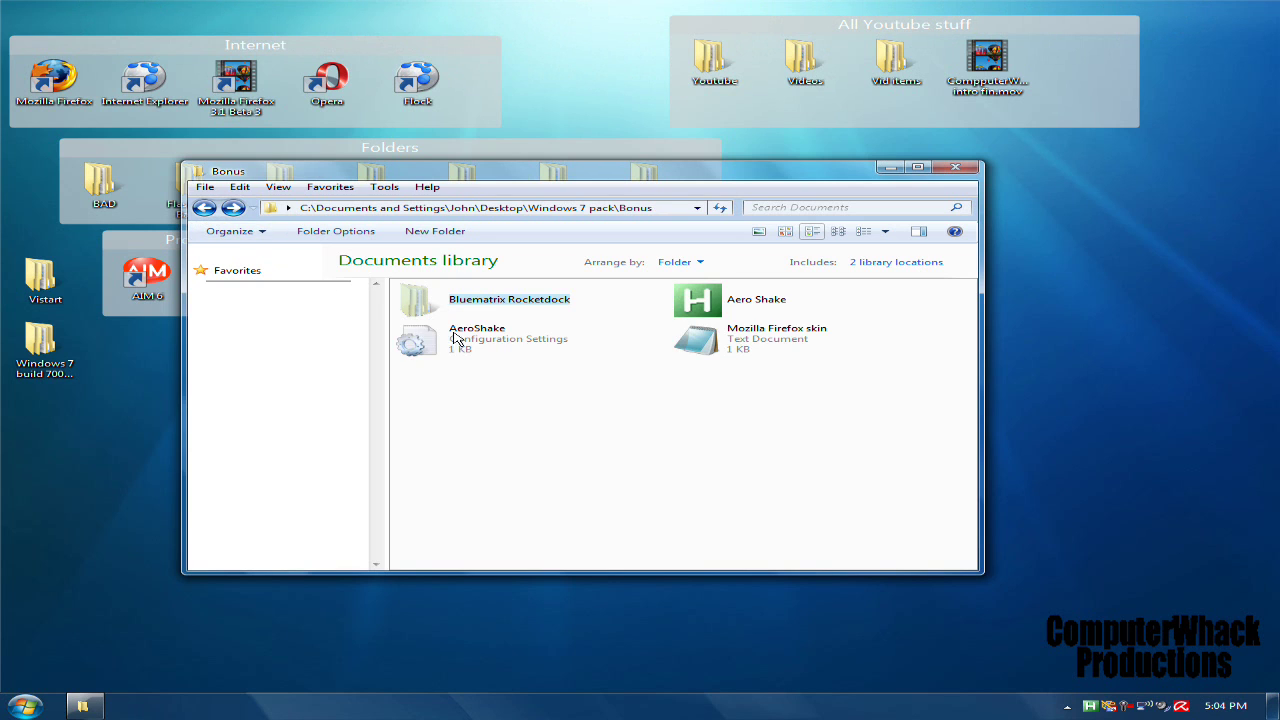
Step: Copy the add-on address from the Mozilla Firefox skin text file and add Strata RELOADED to Firefox
double_click(760, 338)
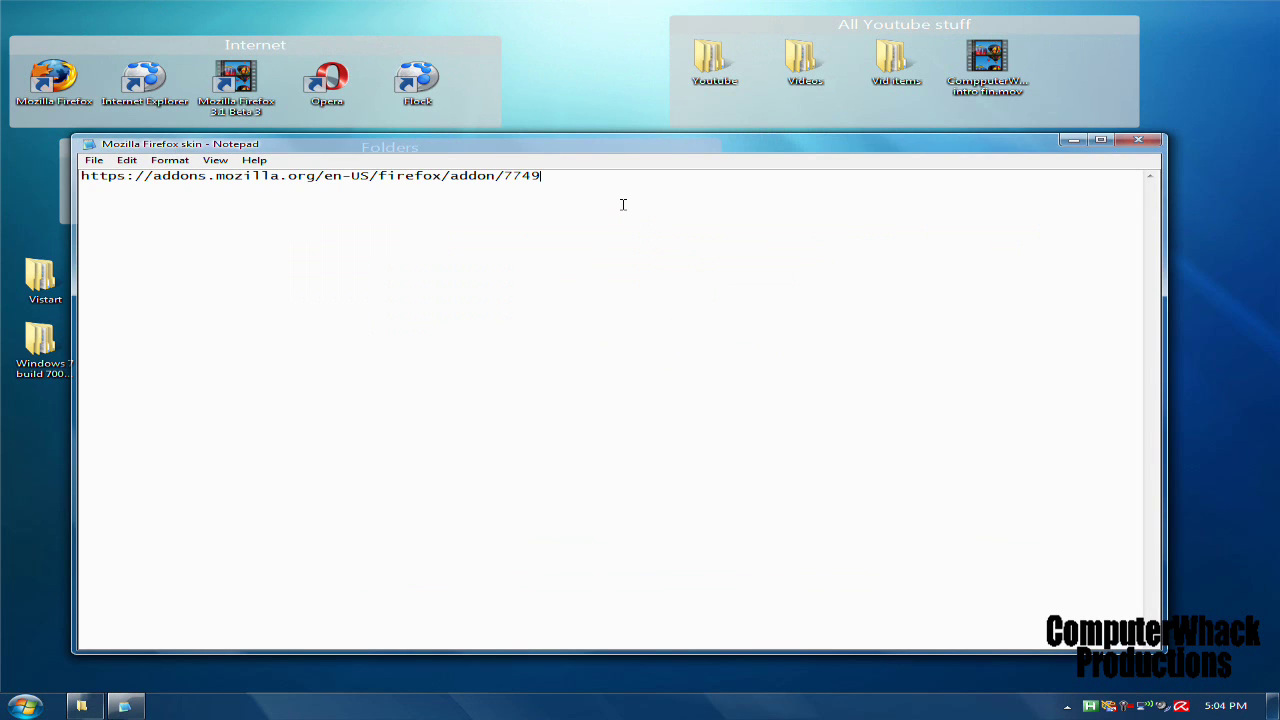
left_click_drag(623, 203, 80, 228)
left_click(582, 237)
left_click_drag(589, 234, 229, 280)
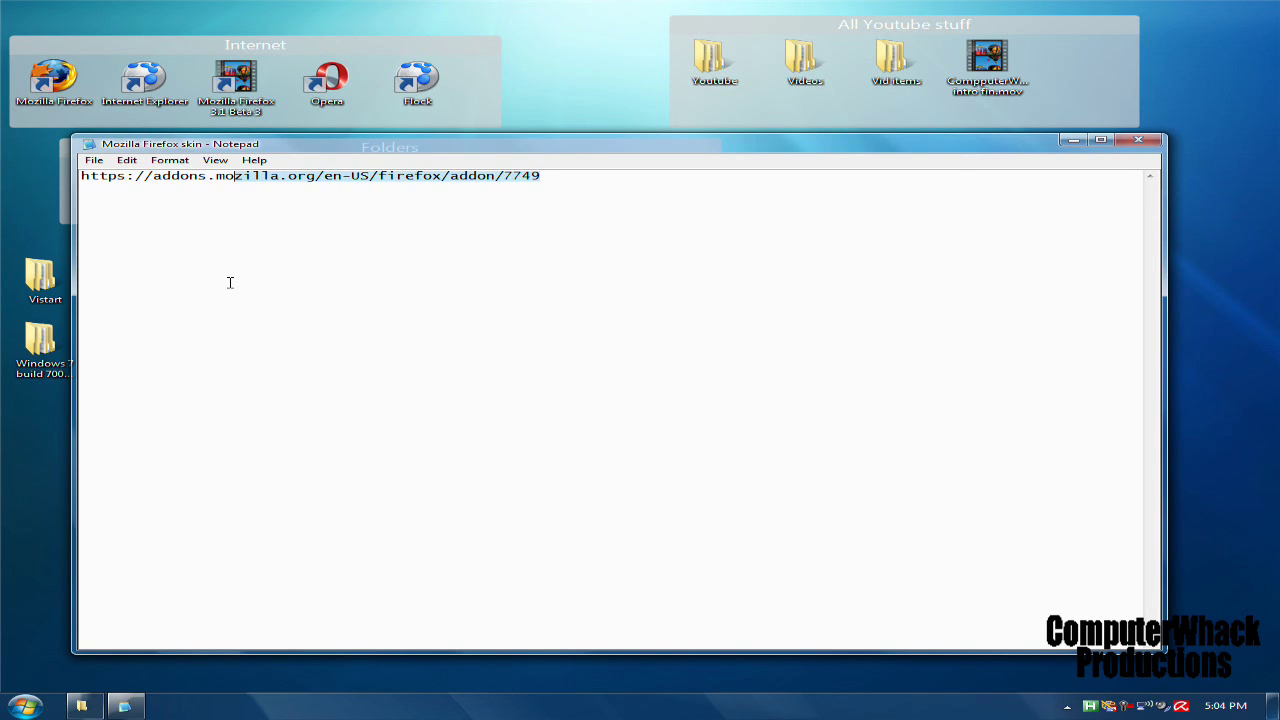
left_click(626, 229)
left_click_drag(625, 228, 43, 200)
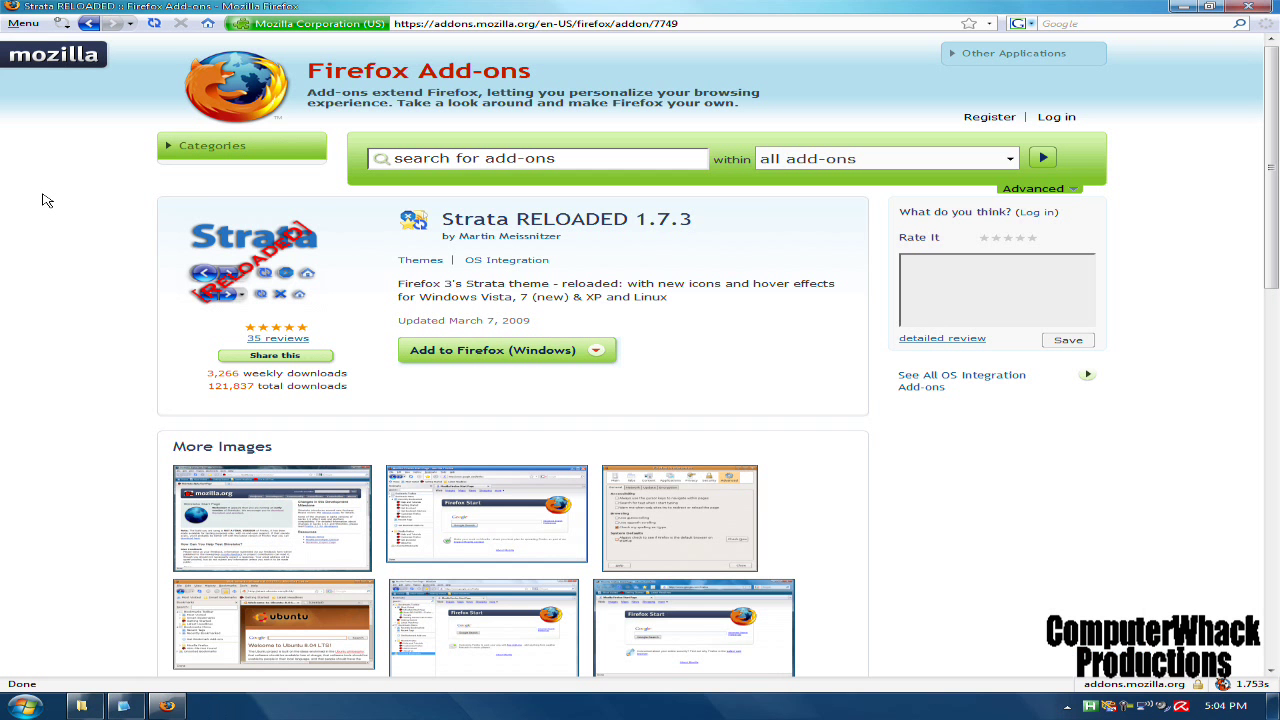
left_click(538, 352)
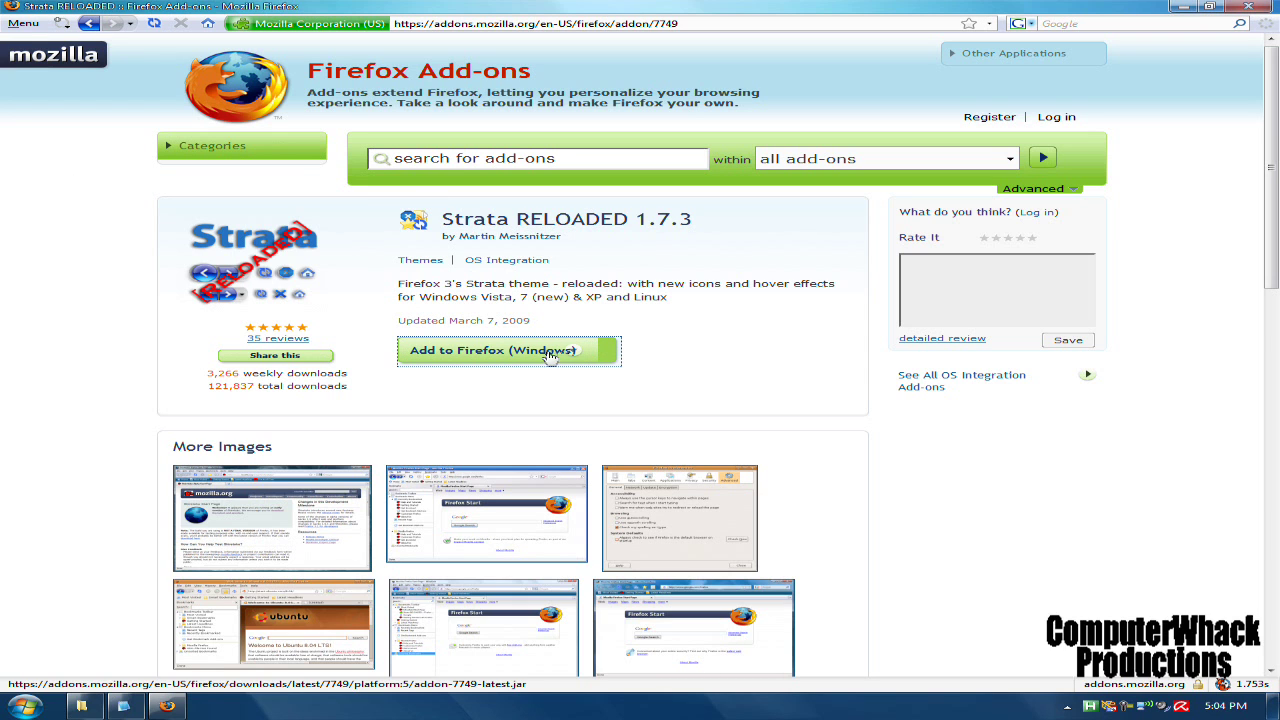
Step: Confirm the Strata RELOADED install in the add-ons manager, restart Firefox, and minimize Notepad
left_click(23, 23)
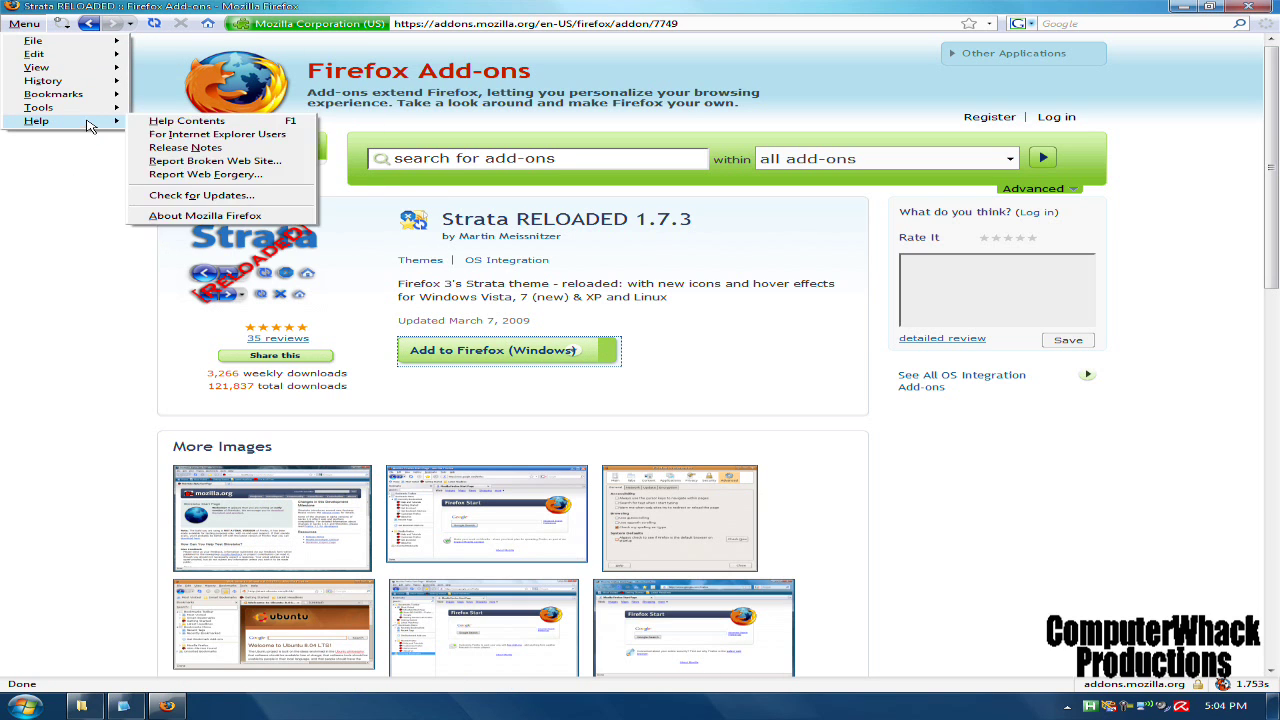
mouse_move(90, 107)
left_click(165, 141)
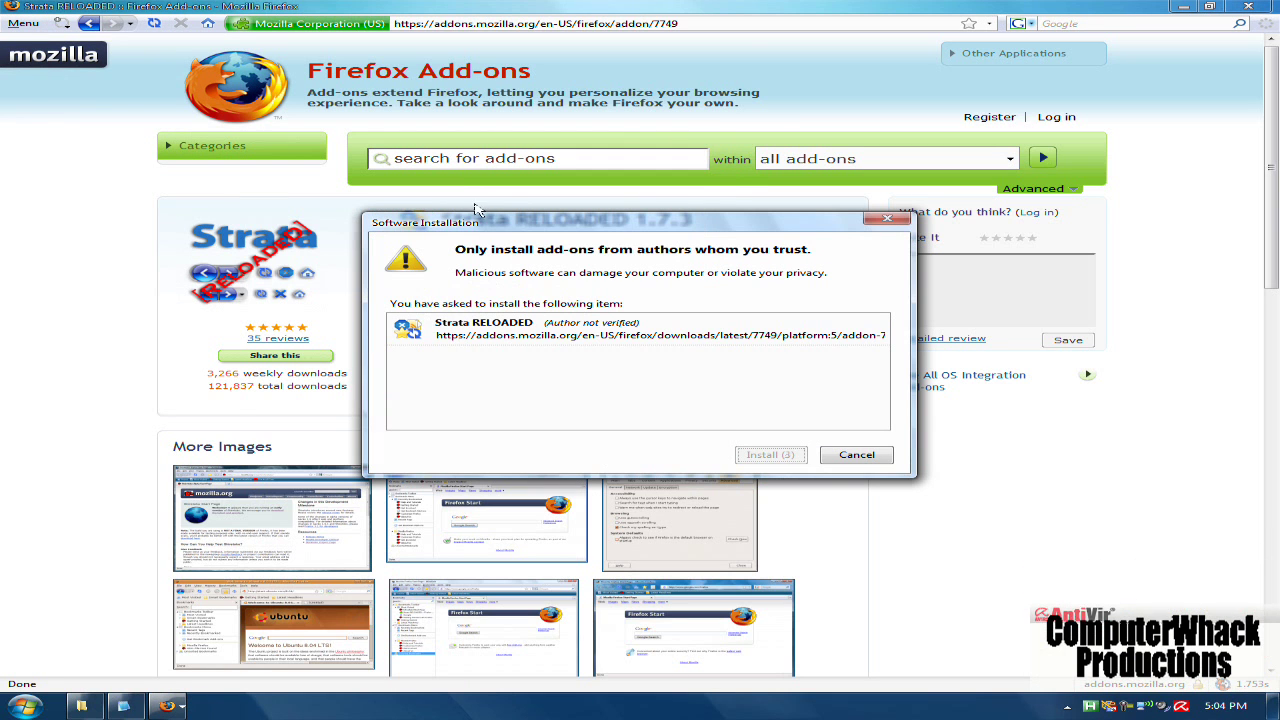
left_click(769, 455)
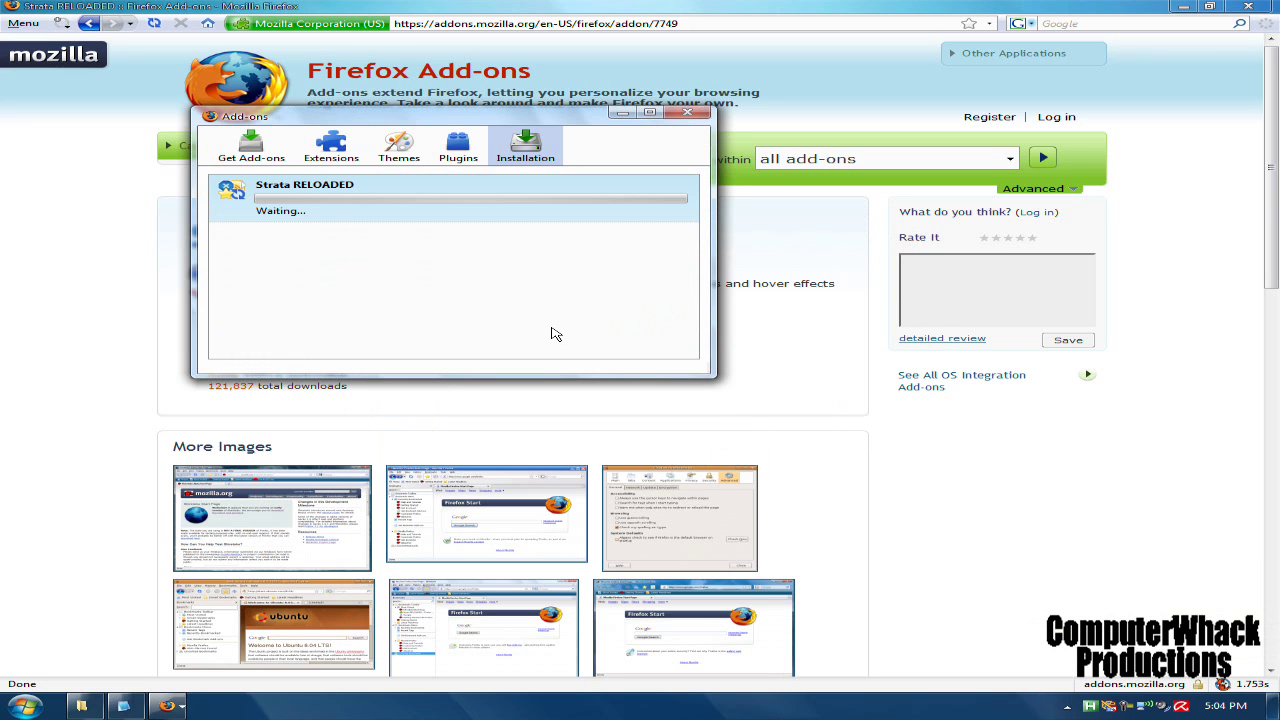
left_click(654, 177)
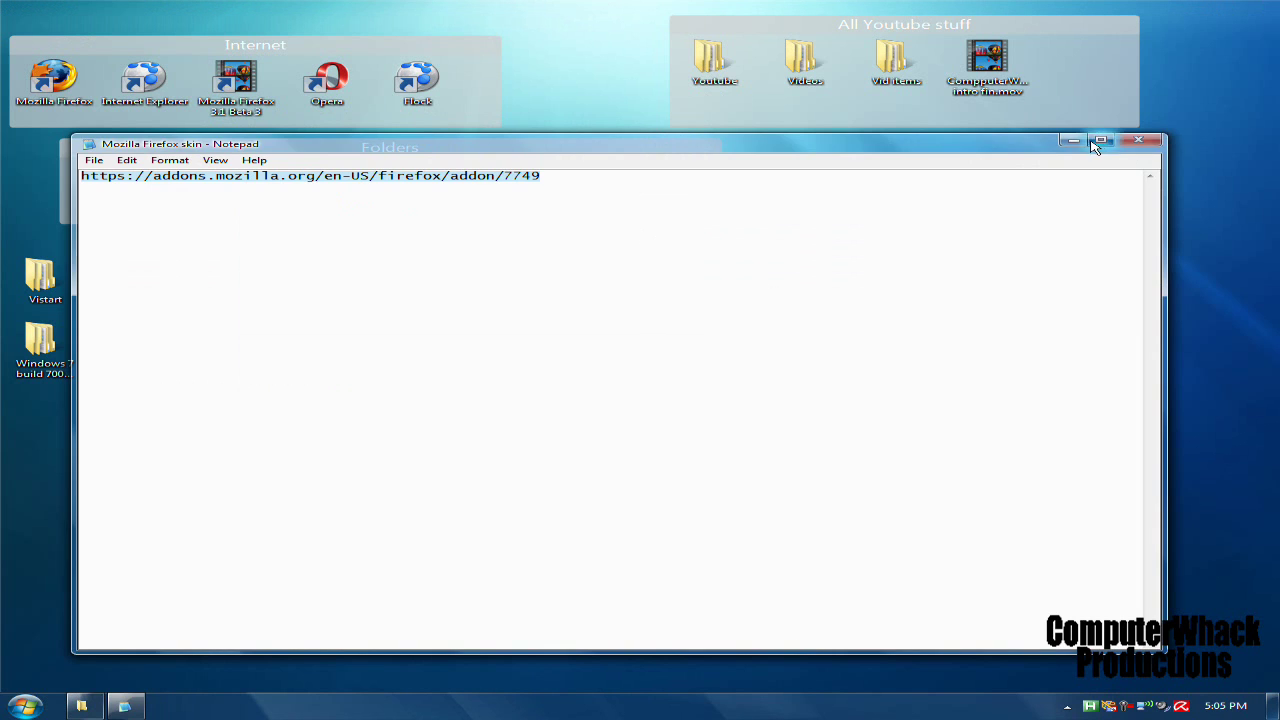
left_click(1073, 139)
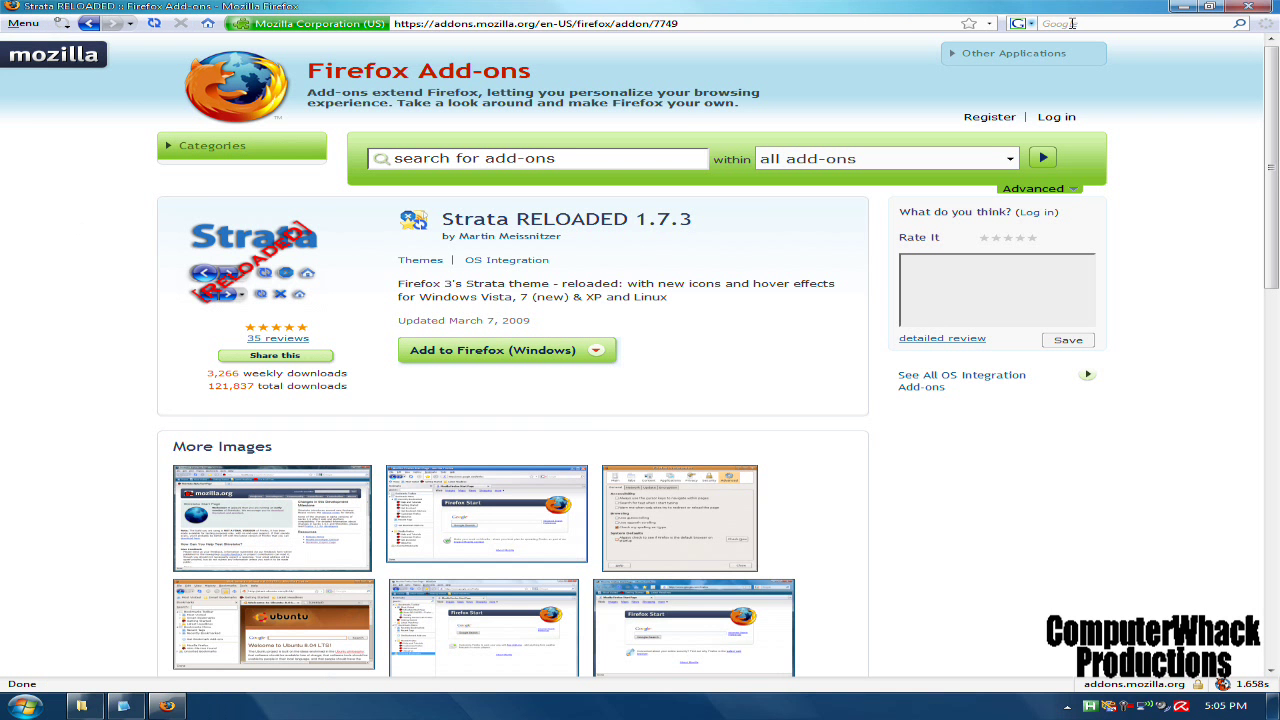
Step: Close Firefox and the Bonus window, then open My Computer from Start and close it
left_click(1248, 6)
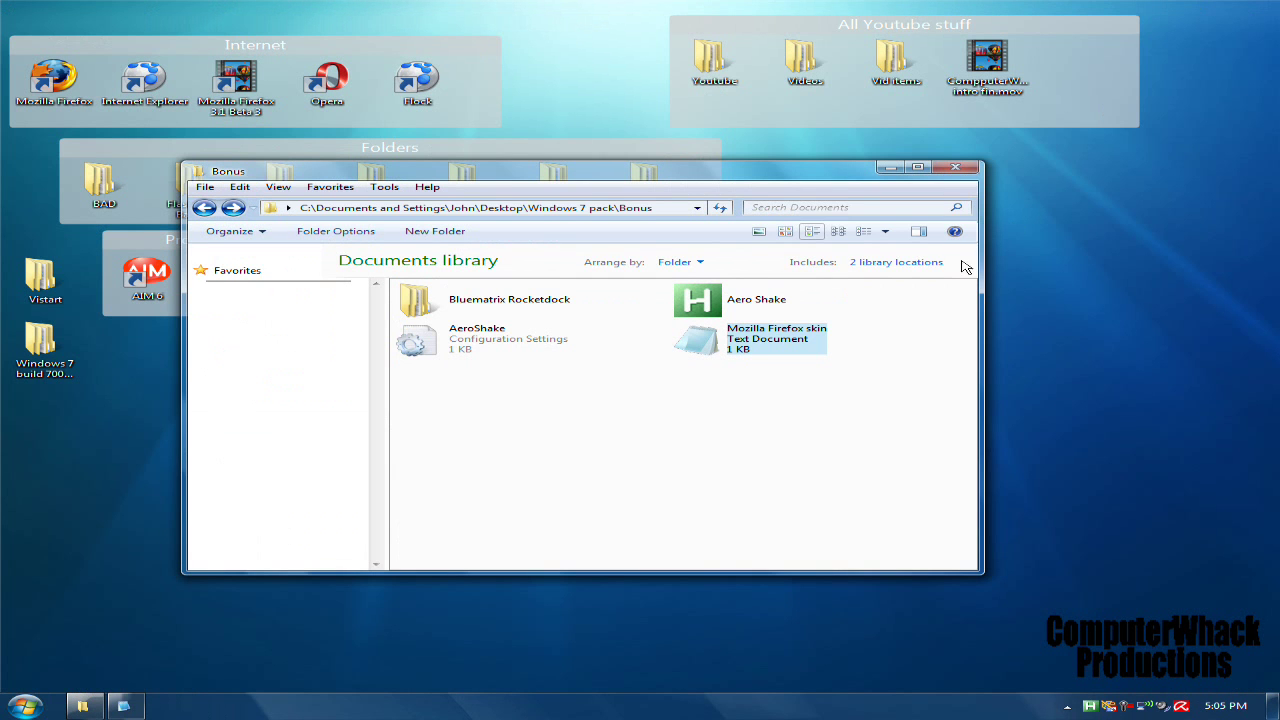
left_click(955, 168)
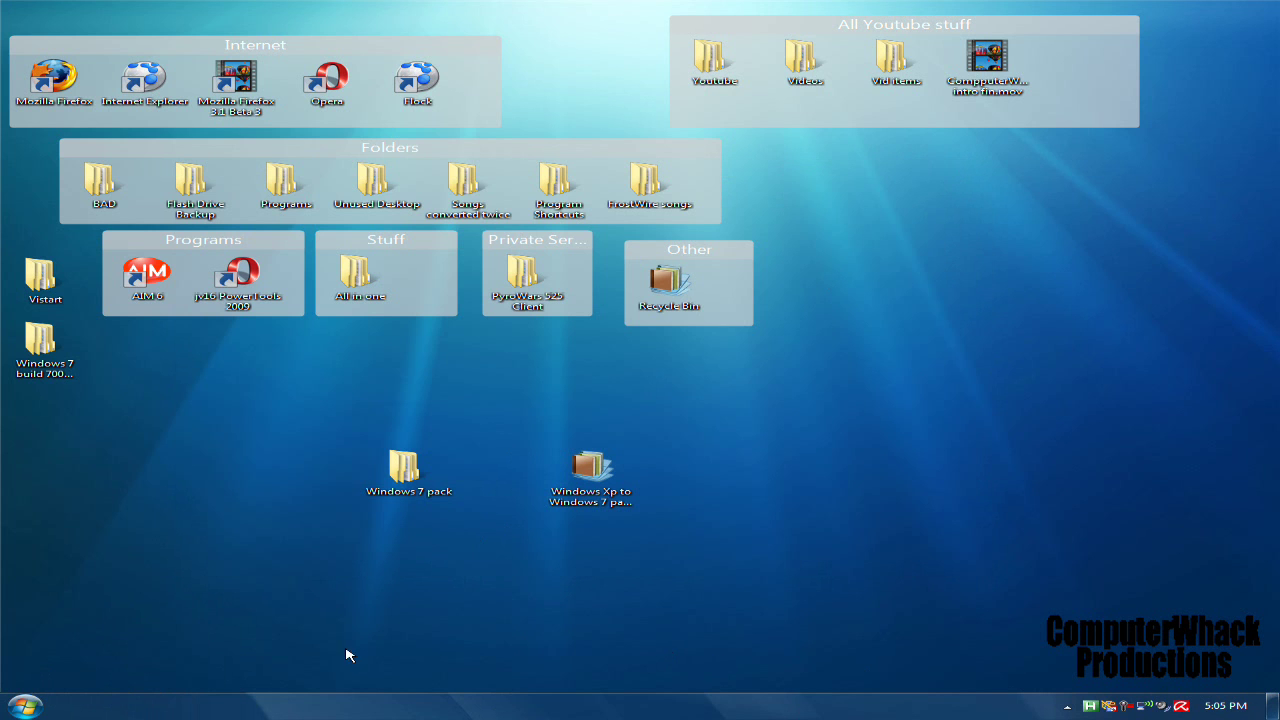
left_click(25, 706)
left_click(350, 540)
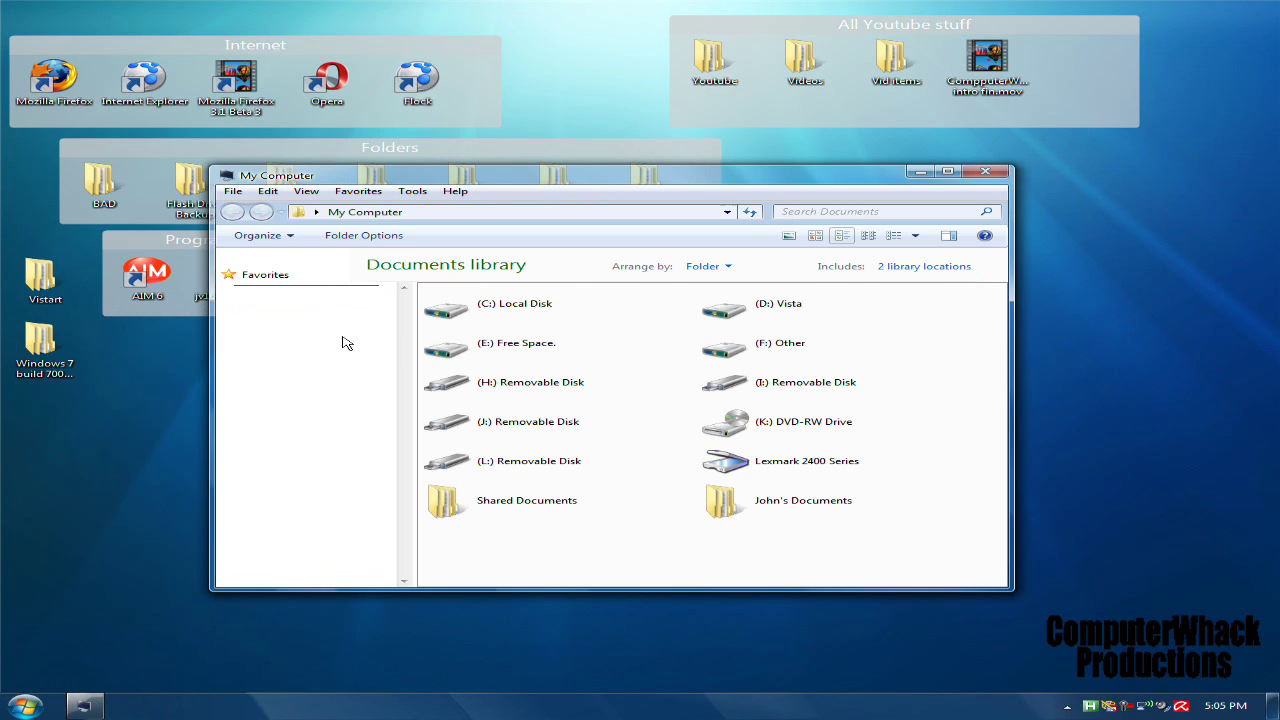
left_click(985, 171)
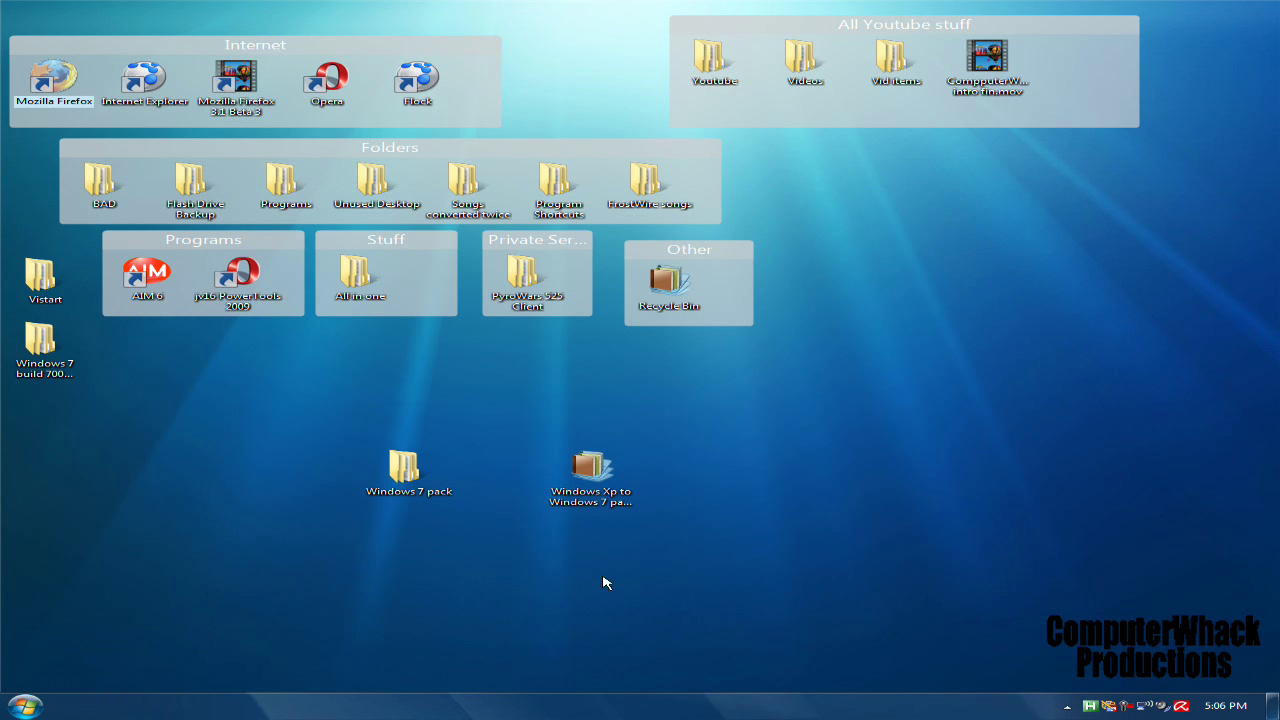